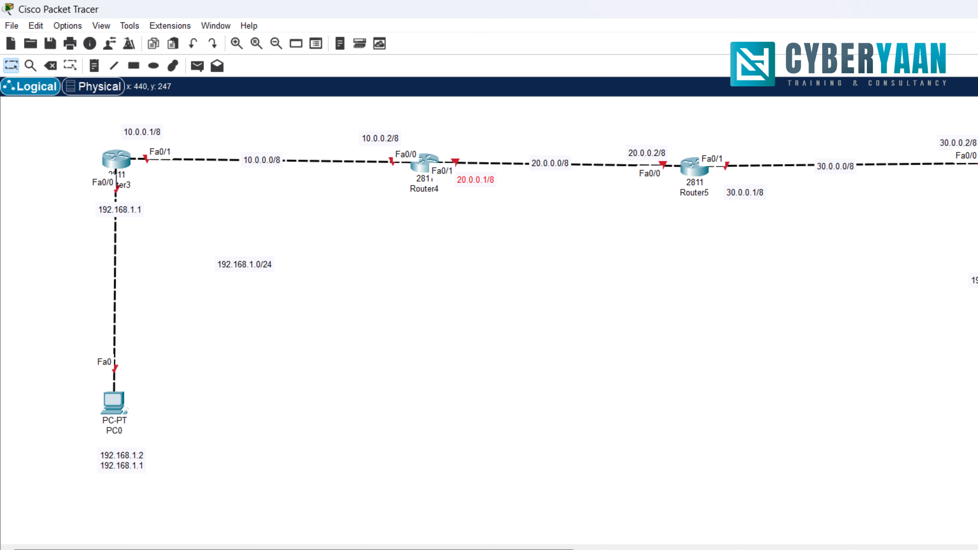
# Move the 192.168.1.0/24 network label next to the link between Router3 and PC0.
pyautogui.click(362, 254)
pyautogui.moveTo(244, 264); pyautogui.dragTo(151, 274)
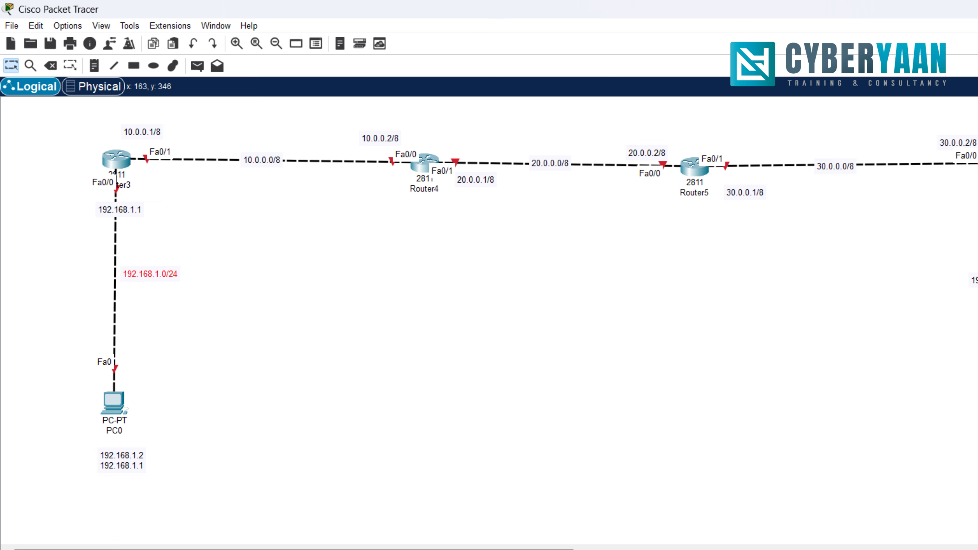
pyautogui.click(211, 298)
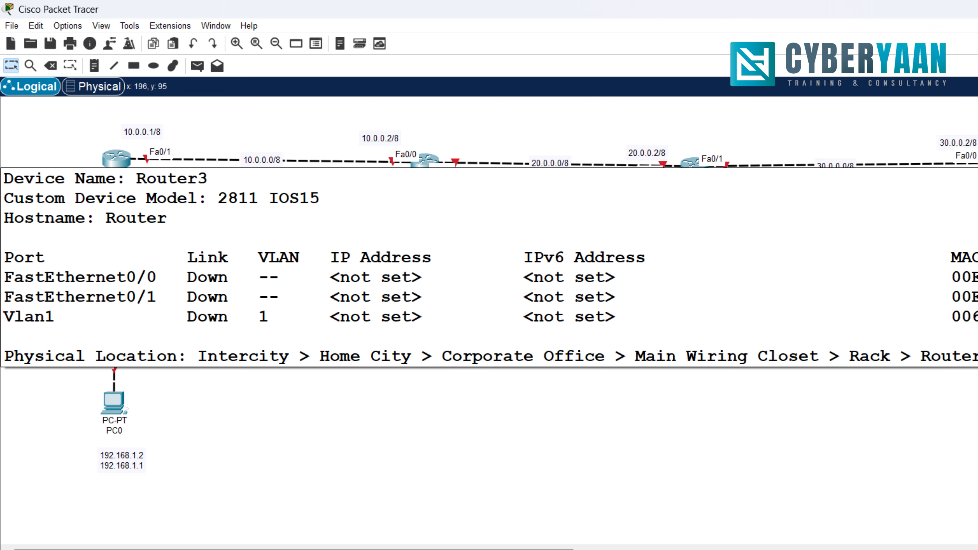
# Open the command line of Router3 and decline the initial configuration dialog to reach the router prompt.
pyautogui.click(116, 158)
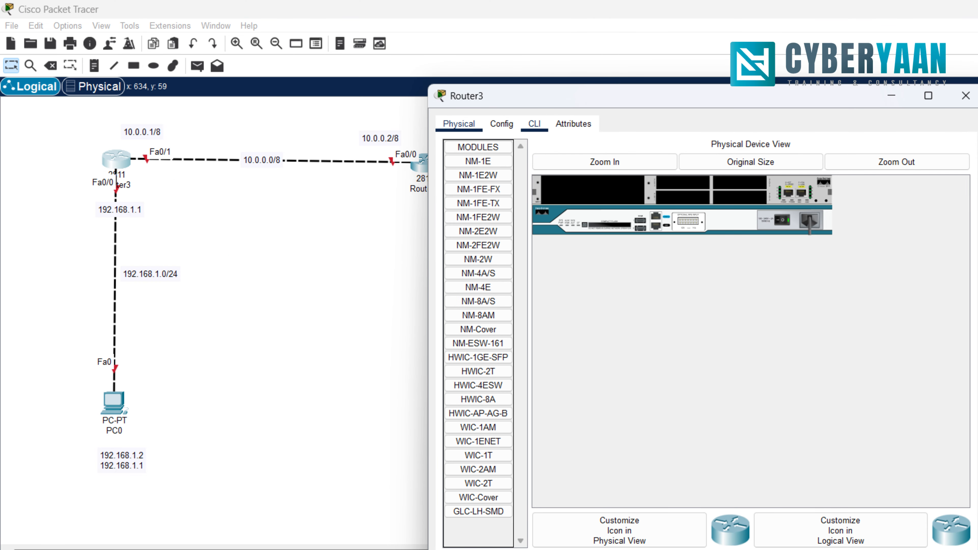
pyautogui.click(534, 124)
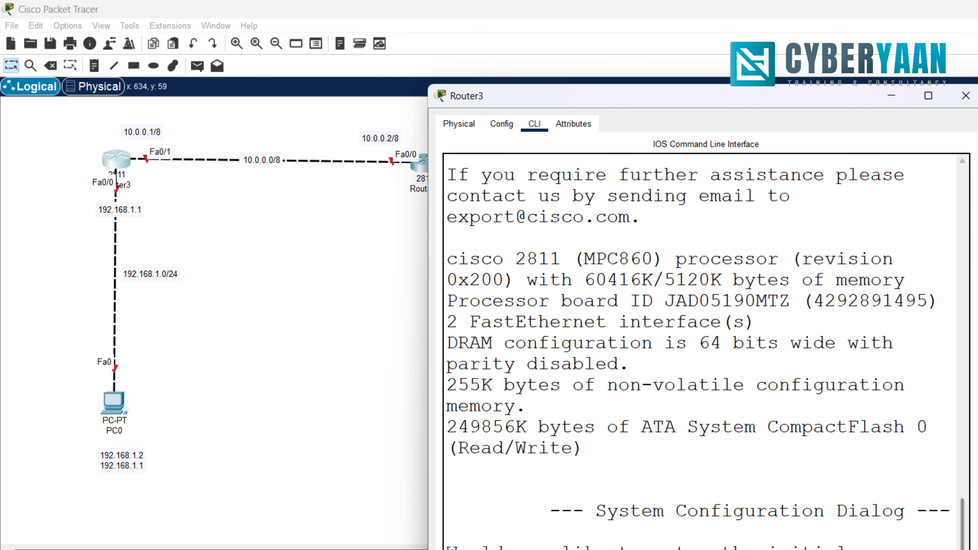
pyautogui.moveTo(977, 320); pyautogui.dragTo(977, 319)
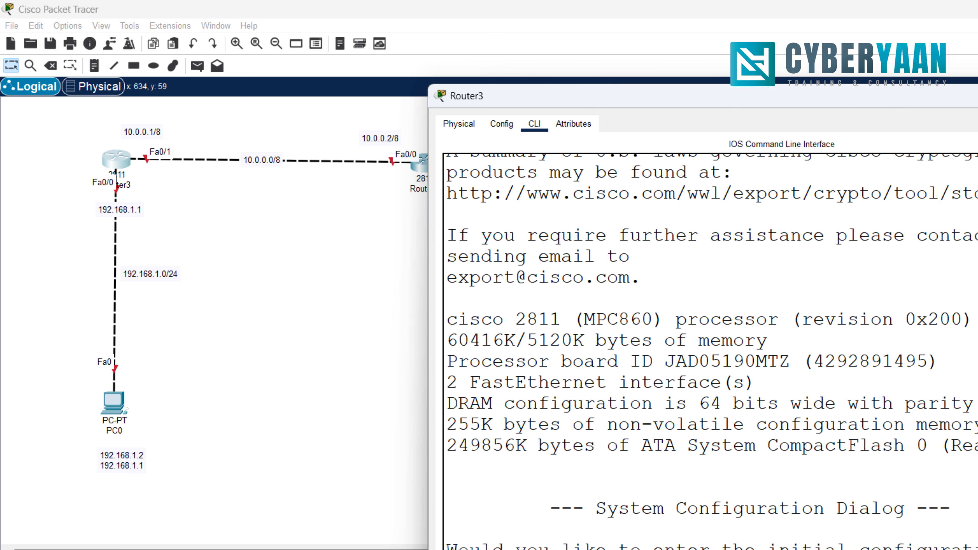
pyautogui.write('no')
pyautogui.press('Return')
pyautogui.press('Return')
pyautogui.press('Return')
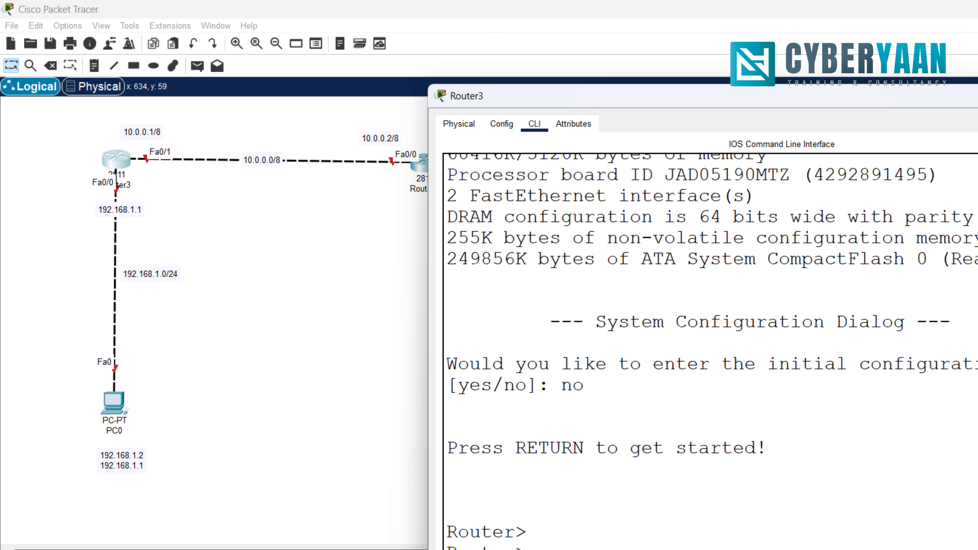
# Enter global configuration mode on Router3 and set its hostname to R1.
pyautogui.write('en')
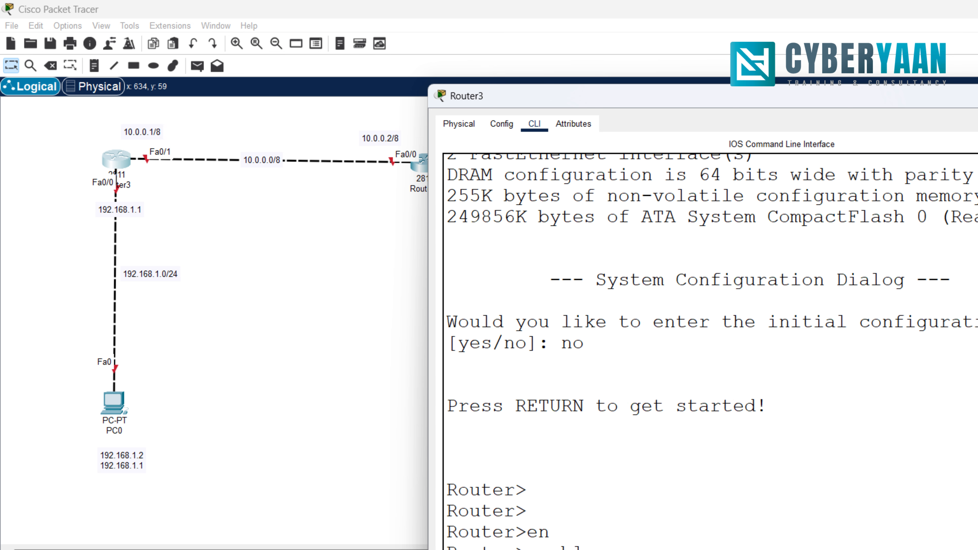
pyautogui.press('Return')
pyautogui.write('conf t')
pyautogui.press('Return')
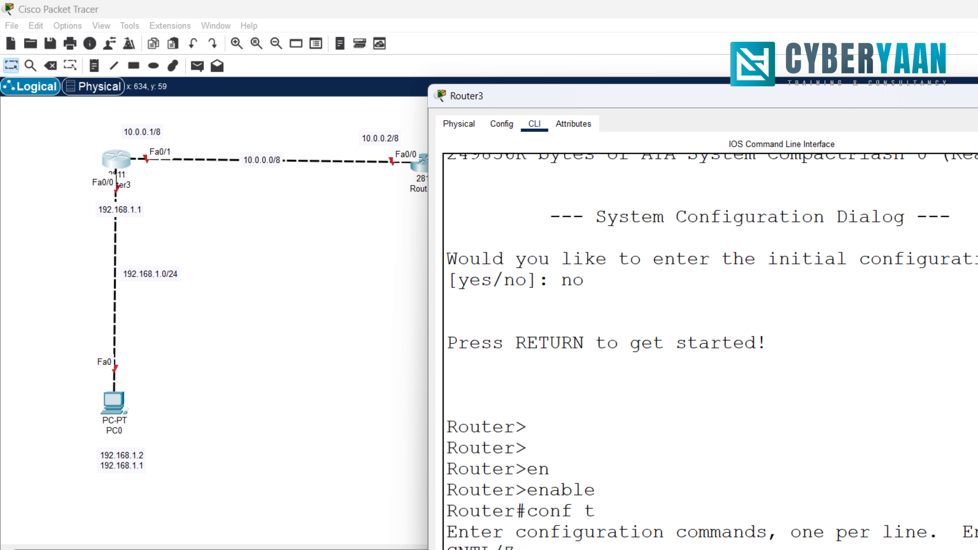
pyautogui.press('Tab')
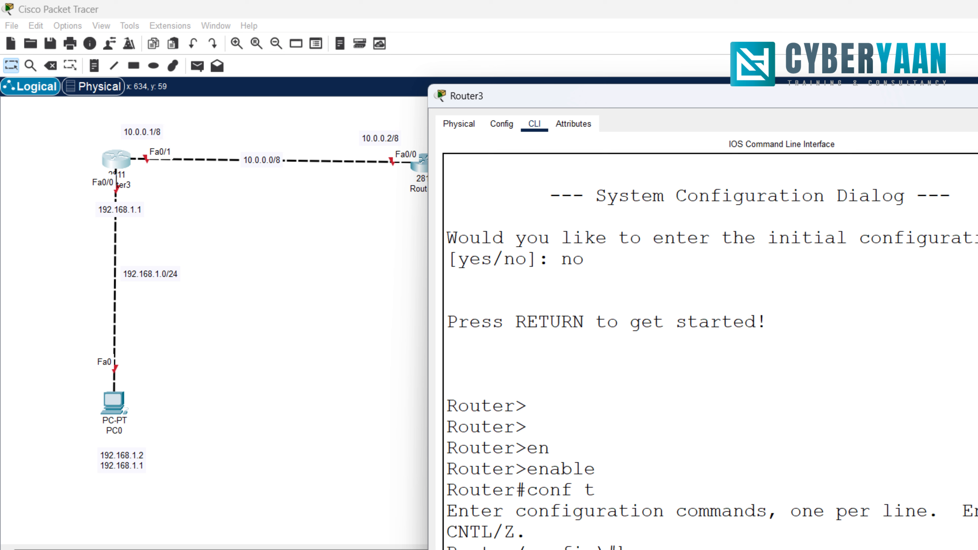
pyautogui.write('R1')
pyautogui.press('Return')
pyautogui.press('Return')
pyautogui.press('Return')
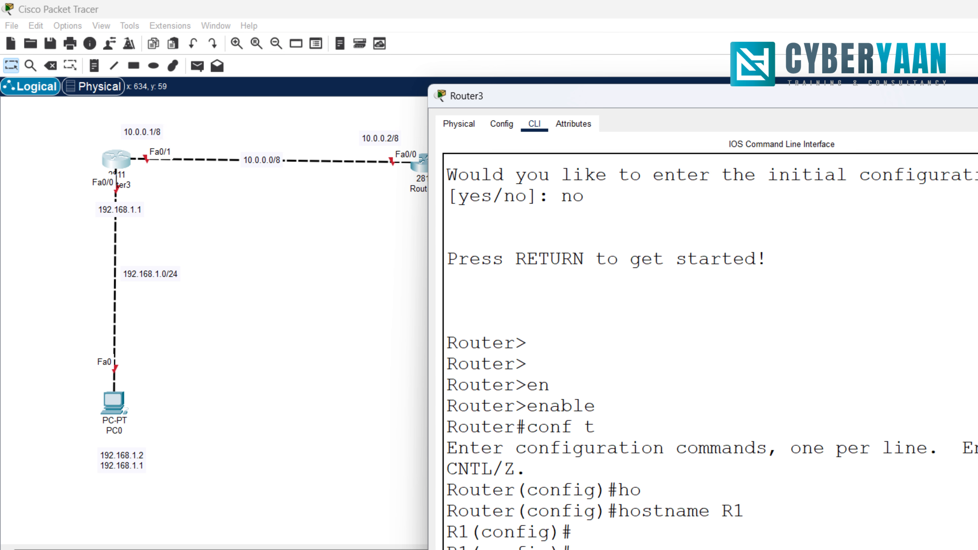
# Assign IP address 192.168.1.1 with the /24 subnet mask to interface FastEthernet 0/0 on R1.
pyautogui.write('int')
pyautogui.press('Tab')
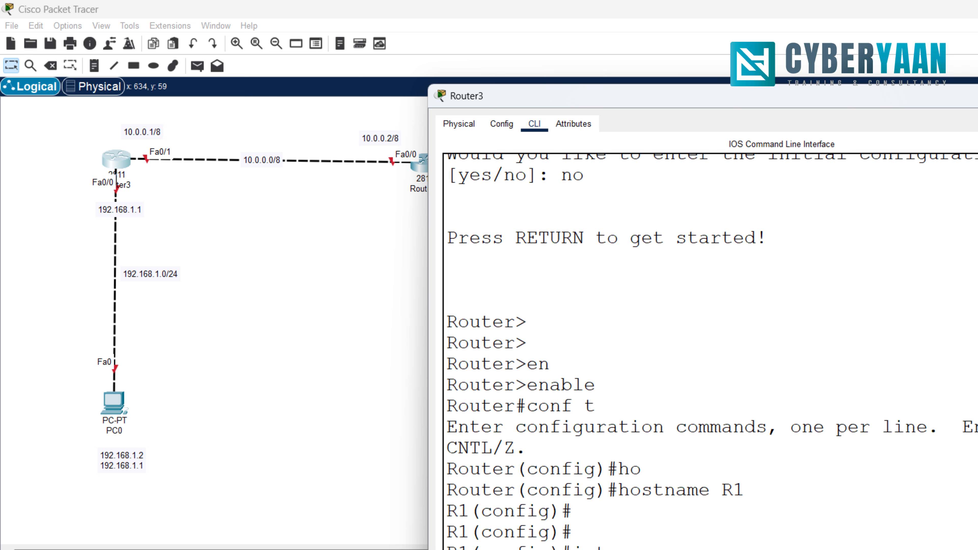
pyautogui.write('fa')
pyautogui.press('Tab')
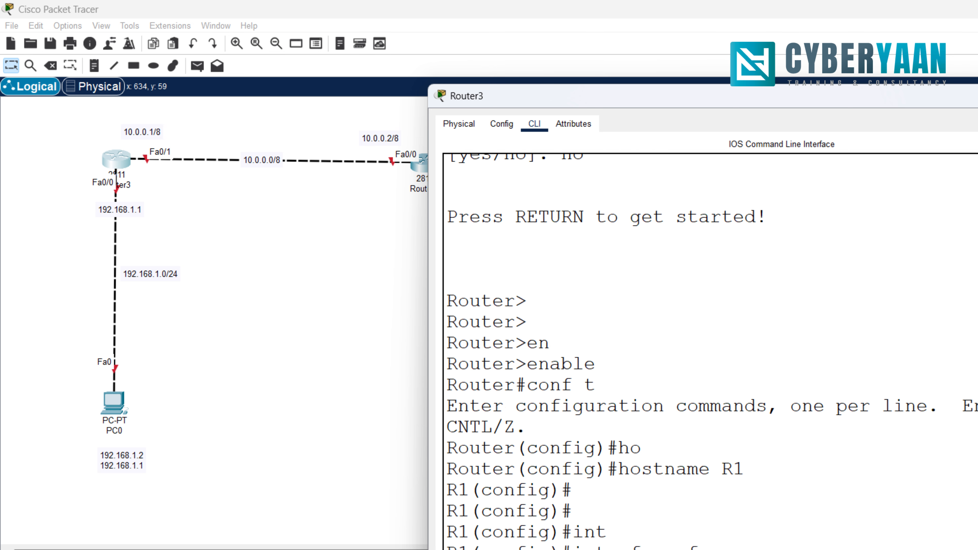
pyautogui.write('0/0')
pyautogui.press('Return')
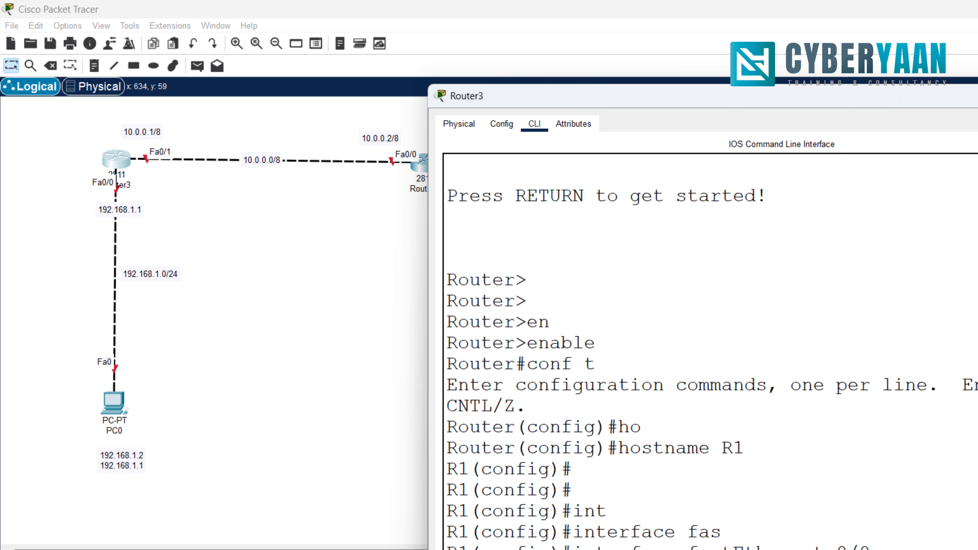
pyautogui.write('ip add')
pyautogui.press('Tab')
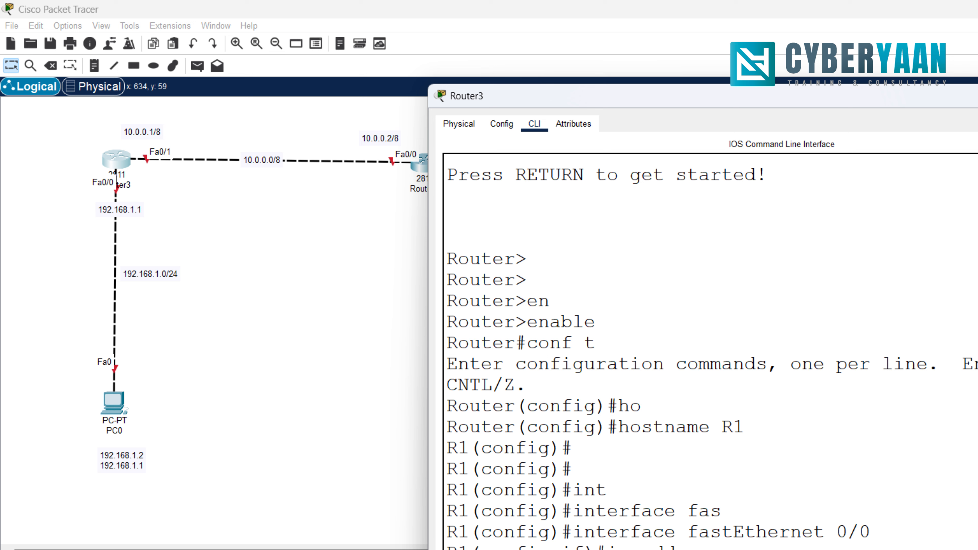
pyautogui.press('Return')
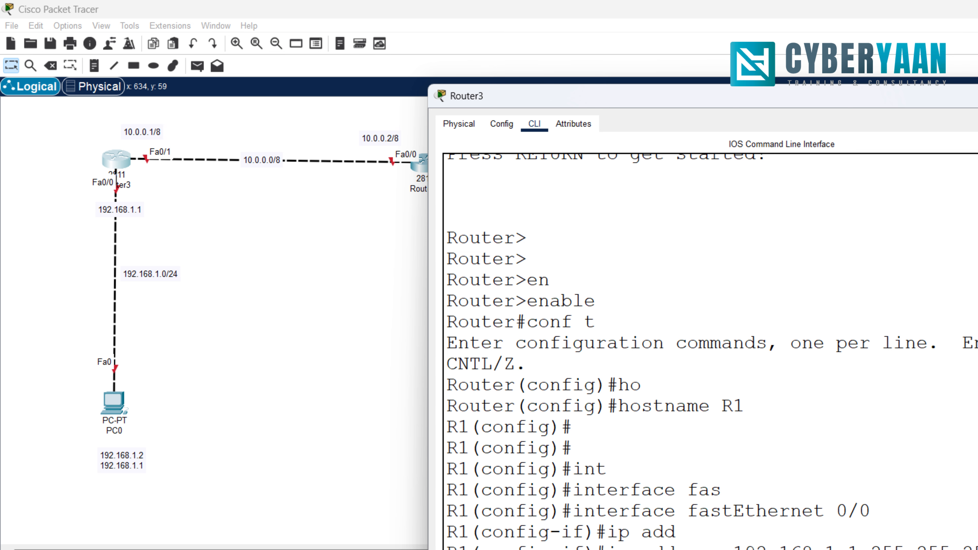
pyautogui.press('Return')
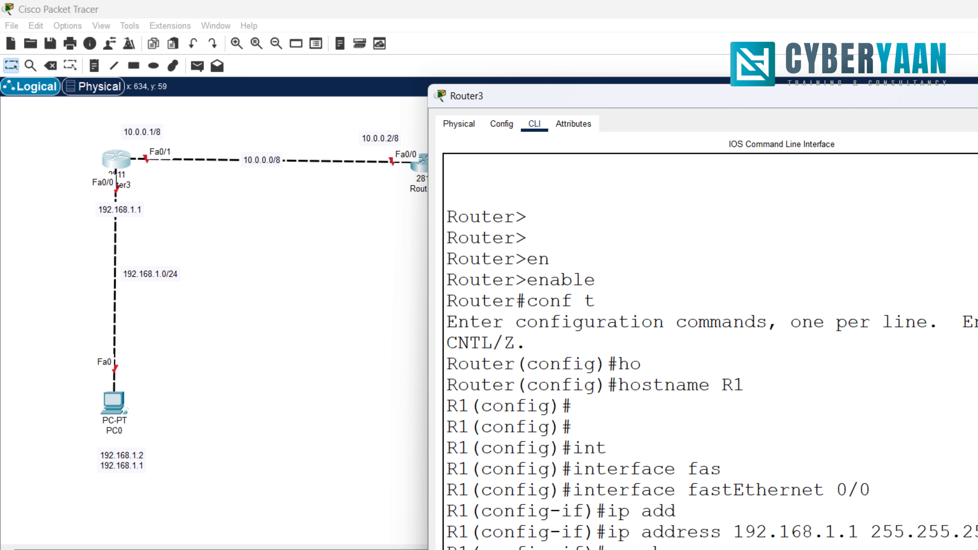
# Enable FastEthernet 0/0 on R1 with no shutdown and return to global configuration mode.
pyautogui.write('no shu')
pyautogui.press('Tab')
pyautogui.press('Return')
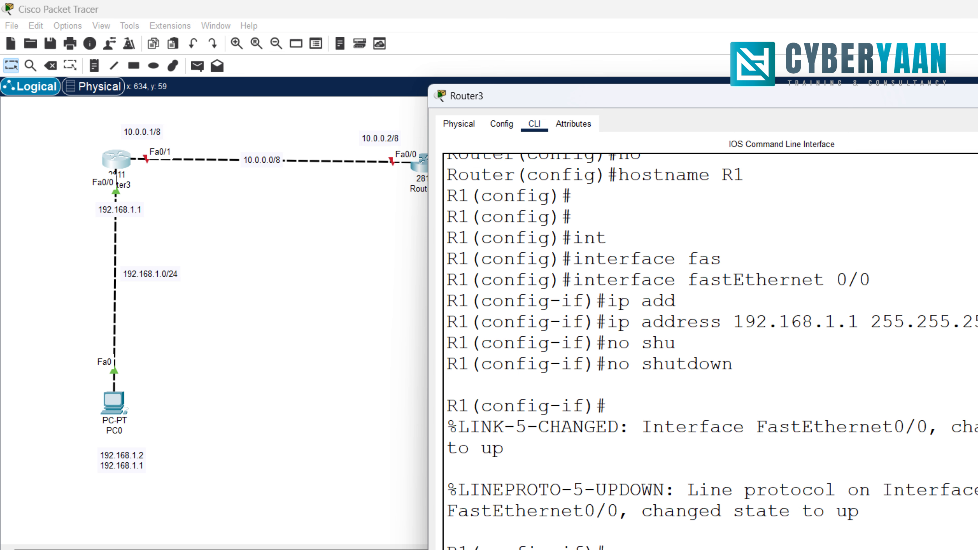
pyautogui.press('Return')
pyautogui.write('exit')
pyautogui.press('Return')
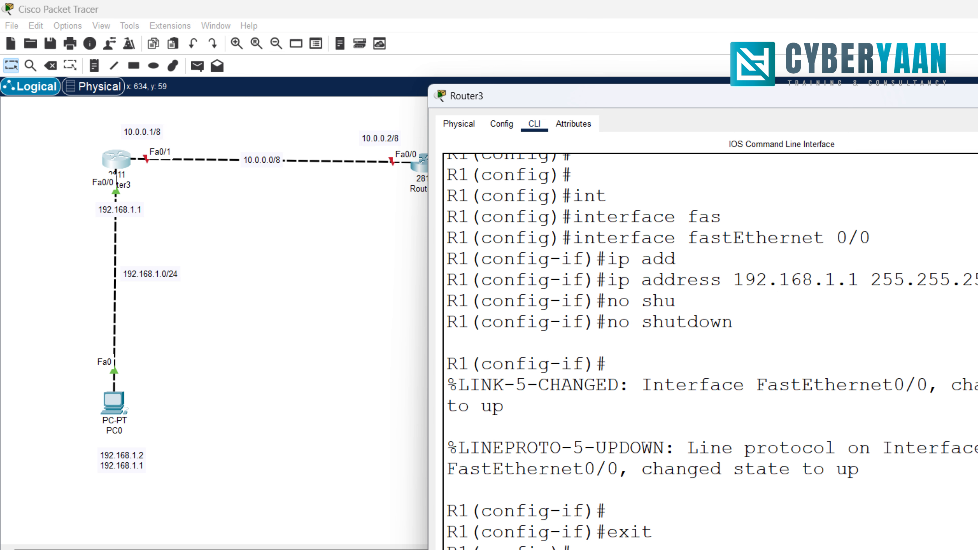
# Assign IP address 10.0.0.1 with subnet mask 255.0.0.0 to interface FastEthernet 0/1 on R1.
pyautogui.write('int')
pyautogui.press('Tab')
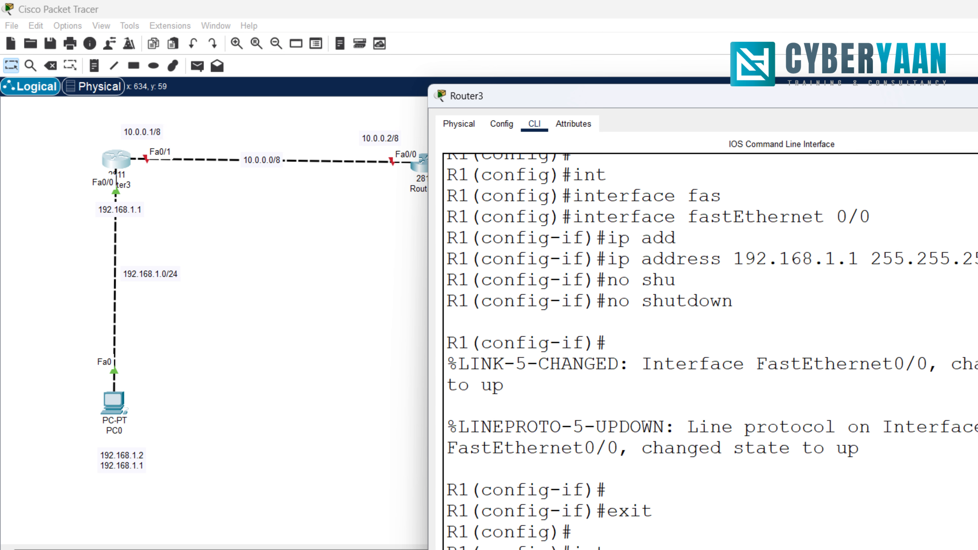
pyautogui.write('fas')
pyautogui.press('Tab')
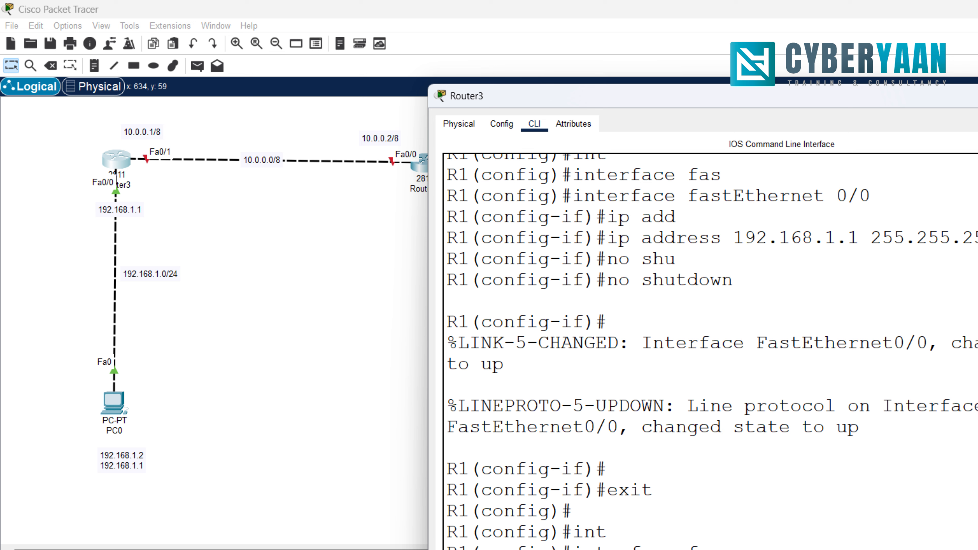
pyautogui.write('0/1')
pyautogui.press('Return')
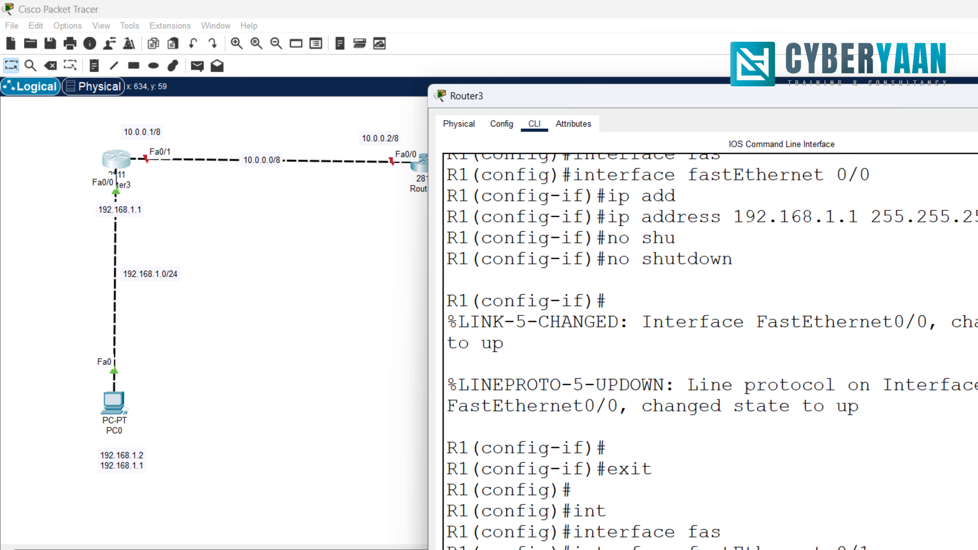
pyautogui.write('ip add')
pyautogui.press('Tab')
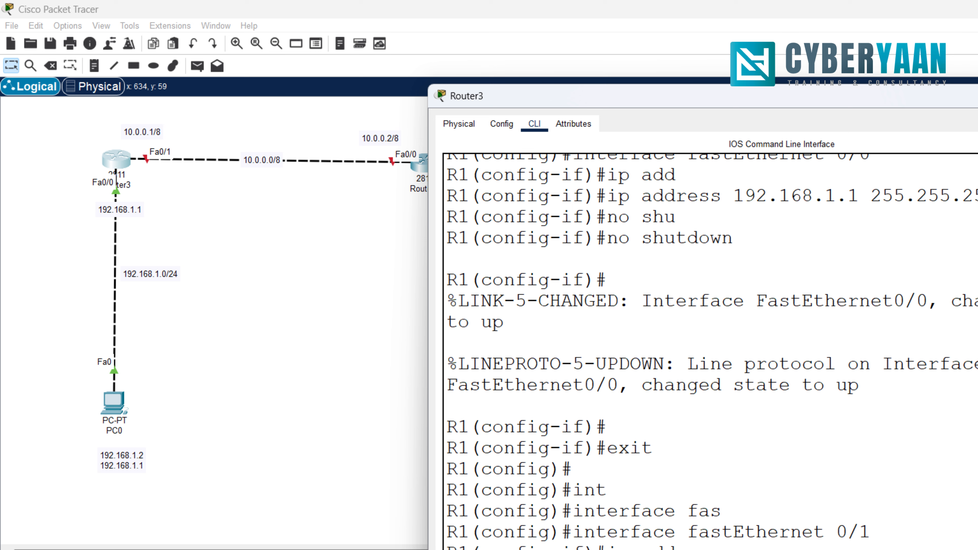
pyautogui.press('Return')
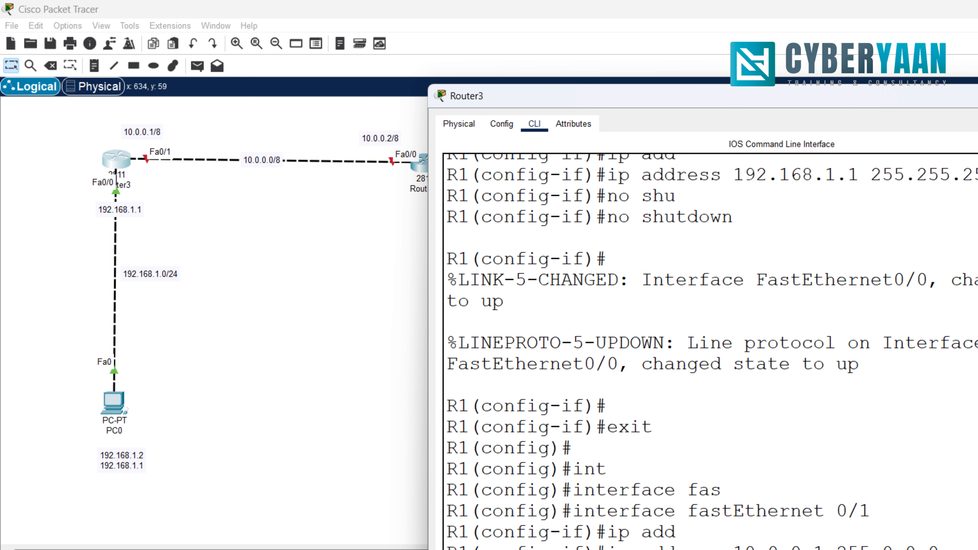
pyautogui.press('Return')
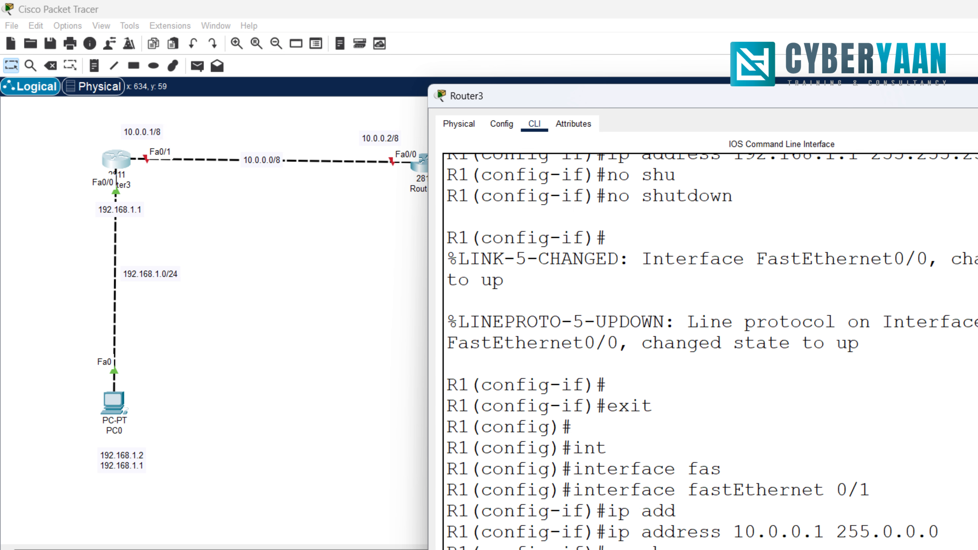
# Enable FastEthernet 0/1 on R1 with no shutdown, then leave configuration mode and return to the topology.
pyautogui.write('no shu')
pyautogui.press('Tab')
pyautogui.press('Return')
pyautogui.hotkey('ctrl', 'z')
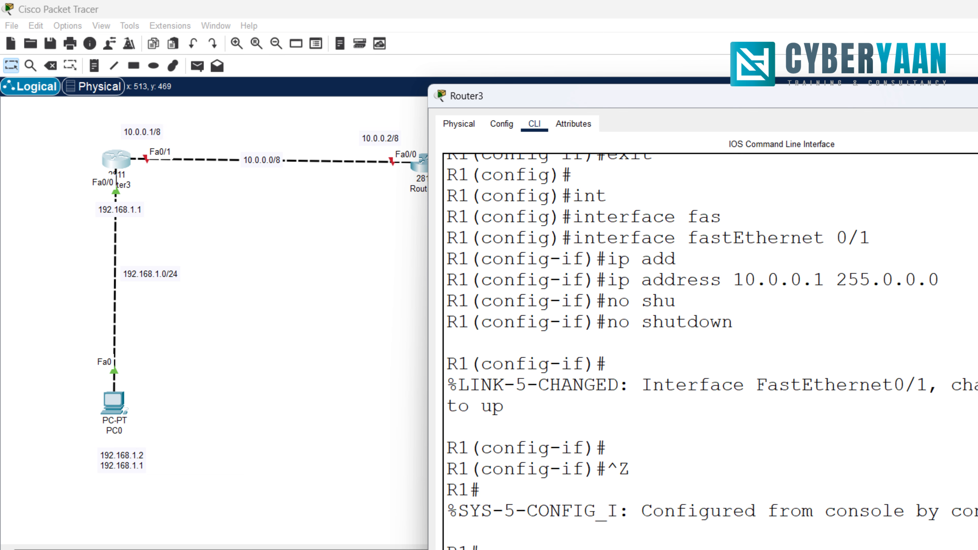
pyautogui.click(327, 358)
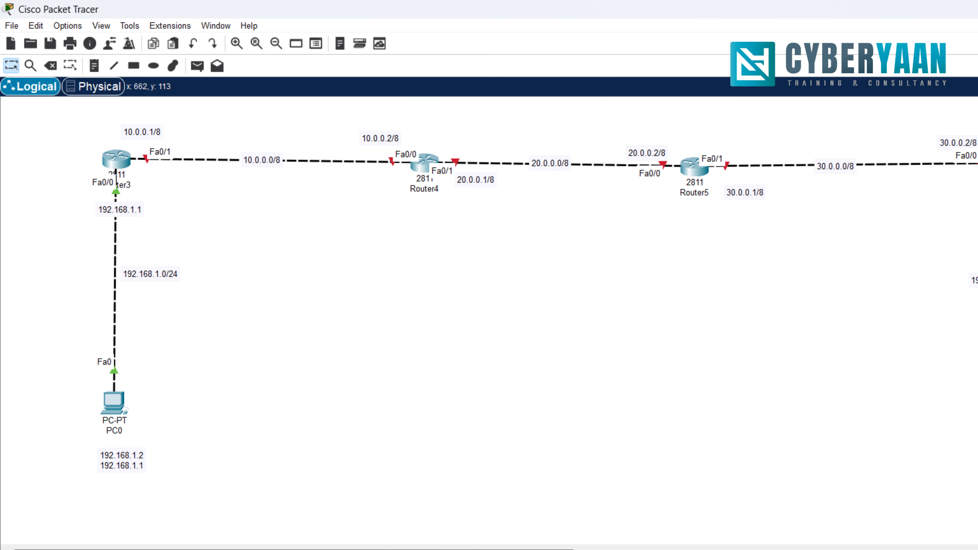
# Open the command line of Router4 and decline the initial configuration dialog, keeping the router visible in the topology.
pyautogui.moveTo(423, 169)
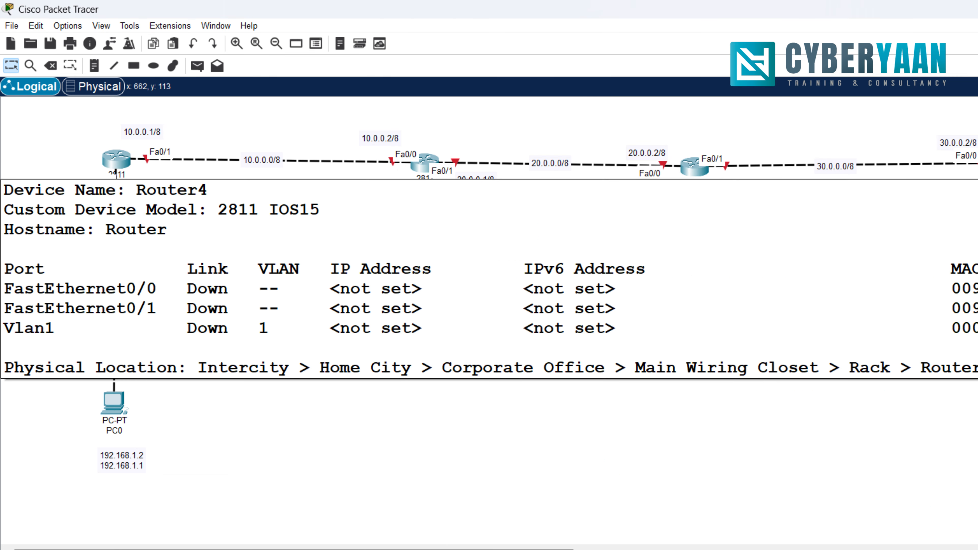
pyautogui.click(424, 163)
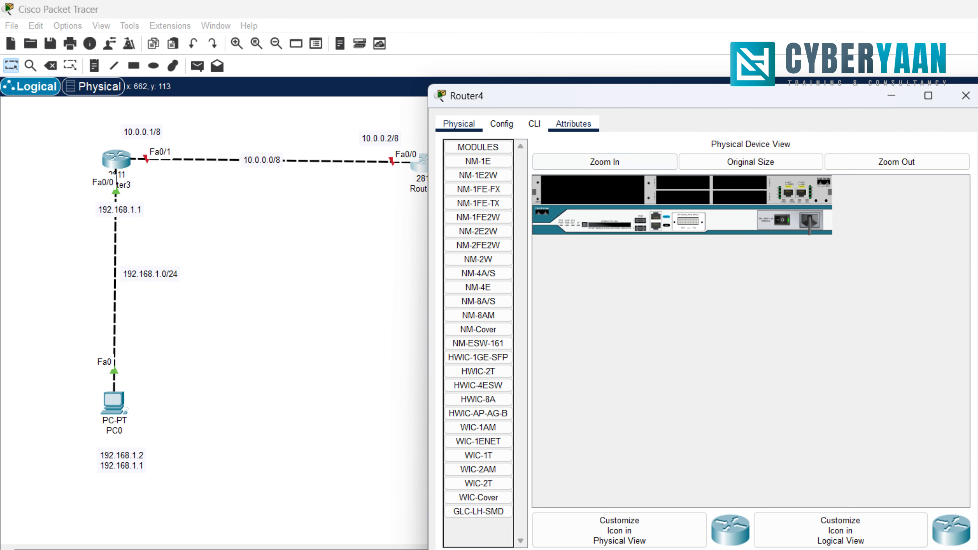
pyautogui.click(533, 124)
pyautogui.moveTo(654, 95); pyautogui.dragTo(795, 113)
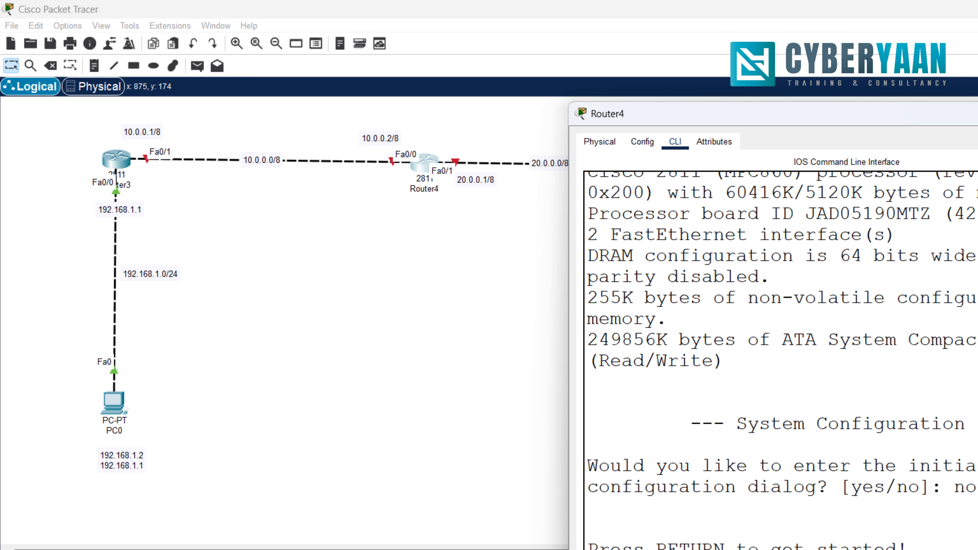
pyautogui.press('Return')
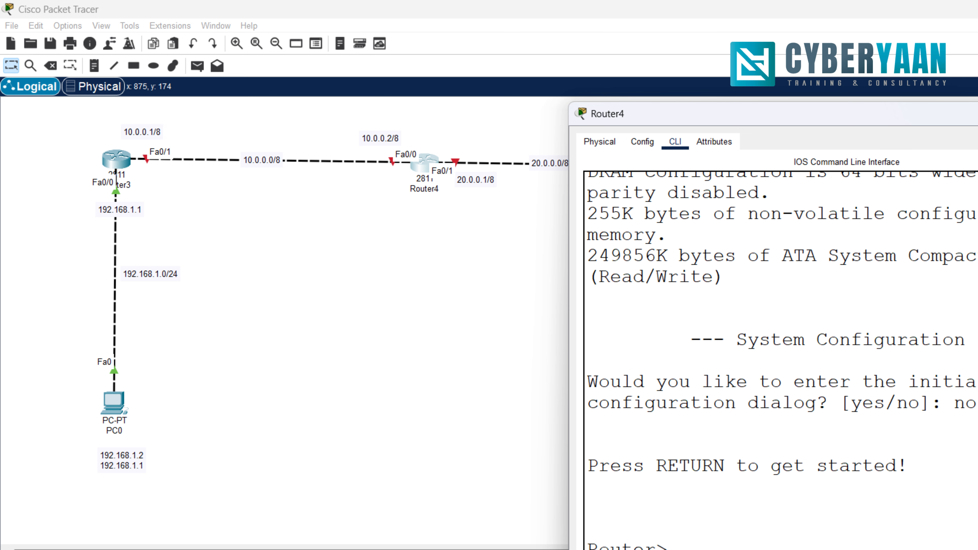
pyautogui.press('Return')
# Enter global configuration mode on Router4 and set its hostname to R2.
pyautogui.write('en')
pyautogui.press('Return')
pyautogui.write('conf t')
pyautogui.press('Return')
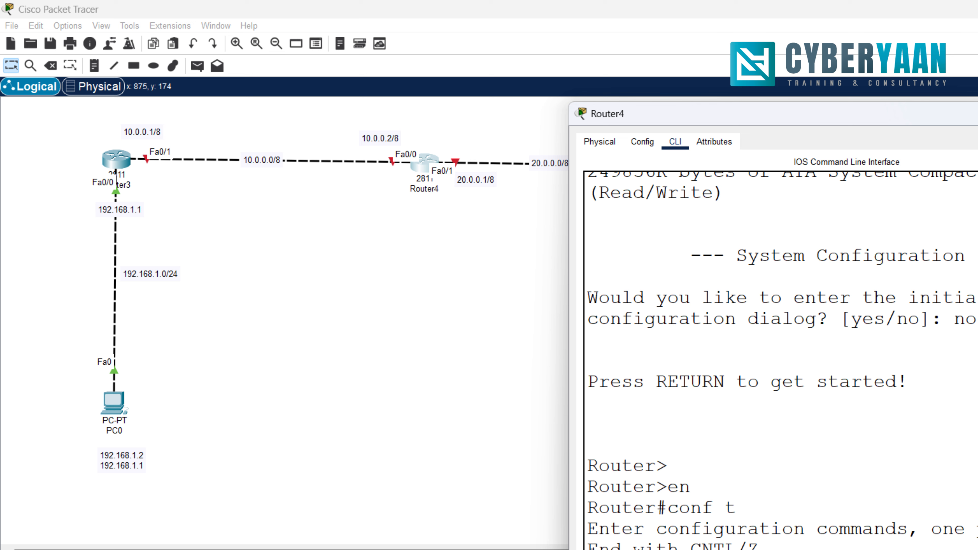
pyautogui.write('ho')
pyautogui.press('Tab')
pyautogui.write('R2')
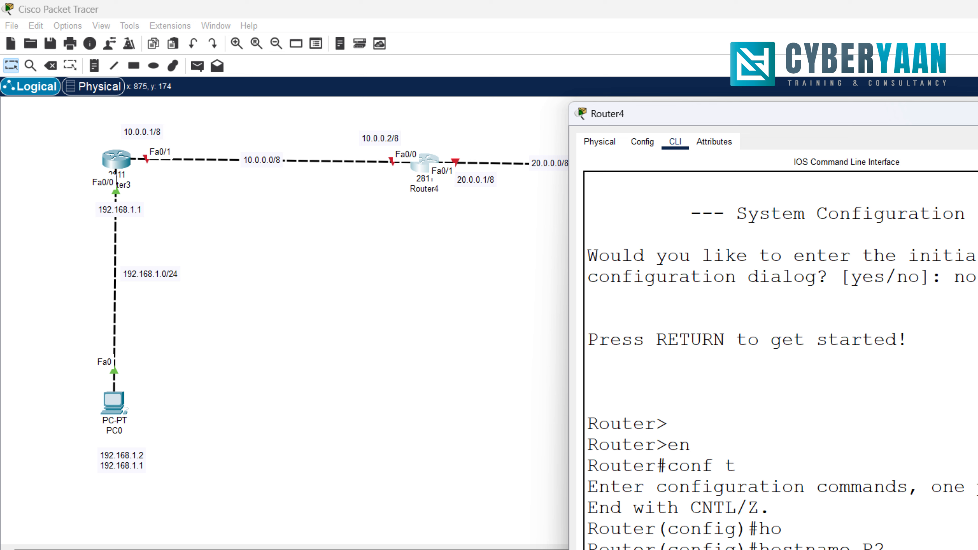
pyautogui.press('Return')
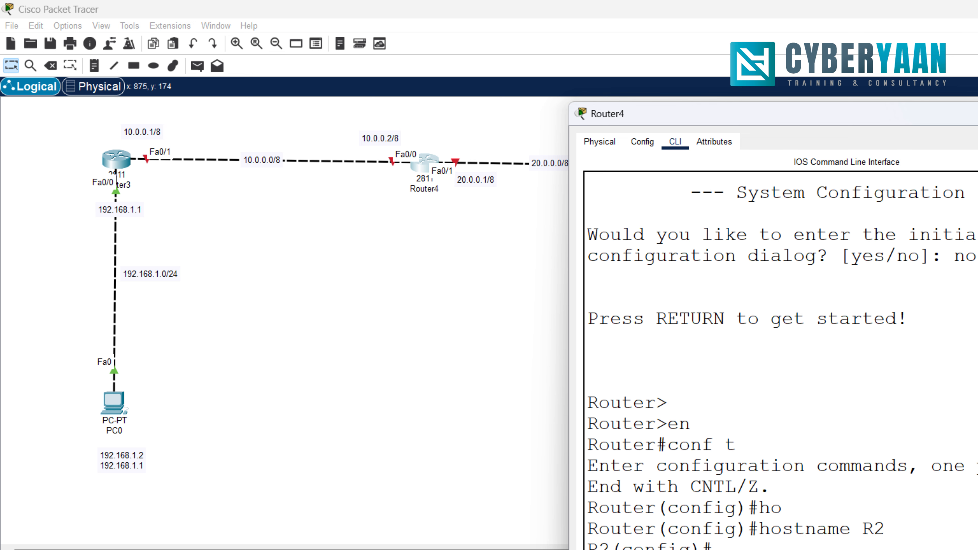
pyautogui.press('Return')
# Assign IP address 10.0.0.2/8 to interface FastEthernet 0/0 on R2, enable it with no shutdown and exit interface configuration.
pyautogui.write('int')
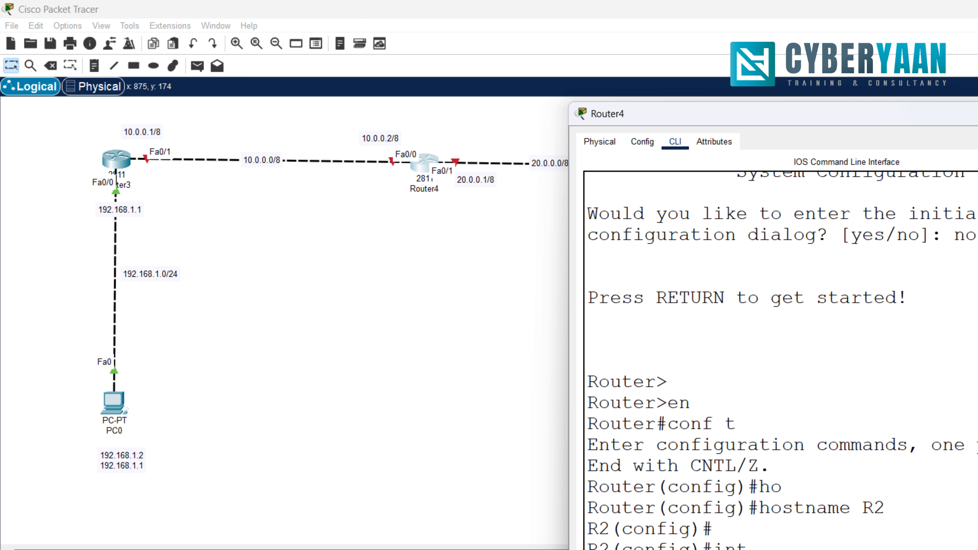
pyautogui.press('Tab')
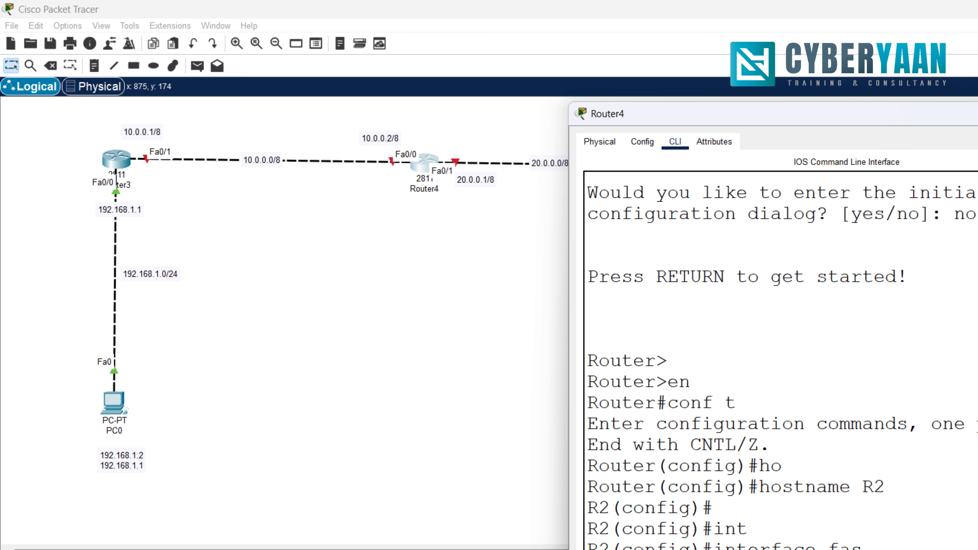
pyautogui.press('Tab')
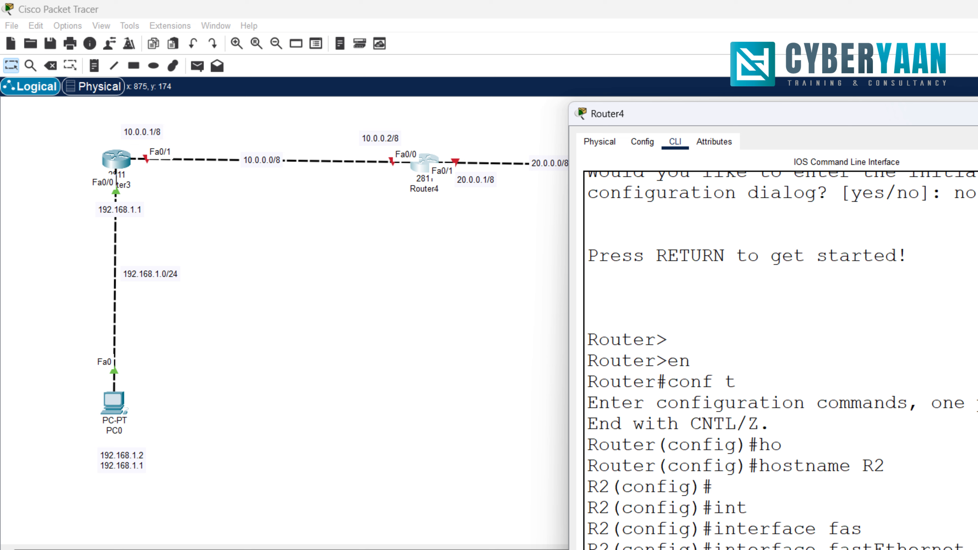
pyautogui.press('Tab')
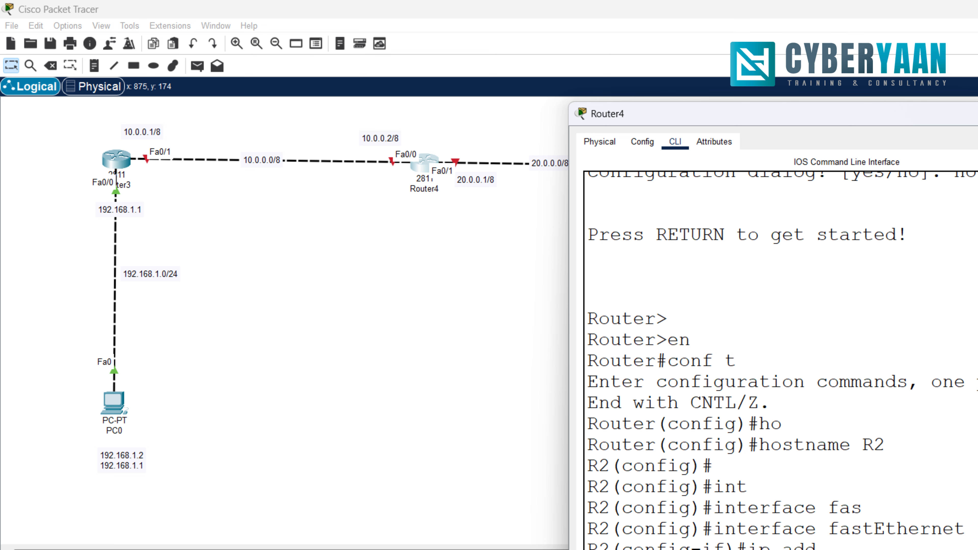
pyautogui.press('Tab')
pyautogui.press('Return')
pyautogui.press('Return')
pyautogui.press('Return')
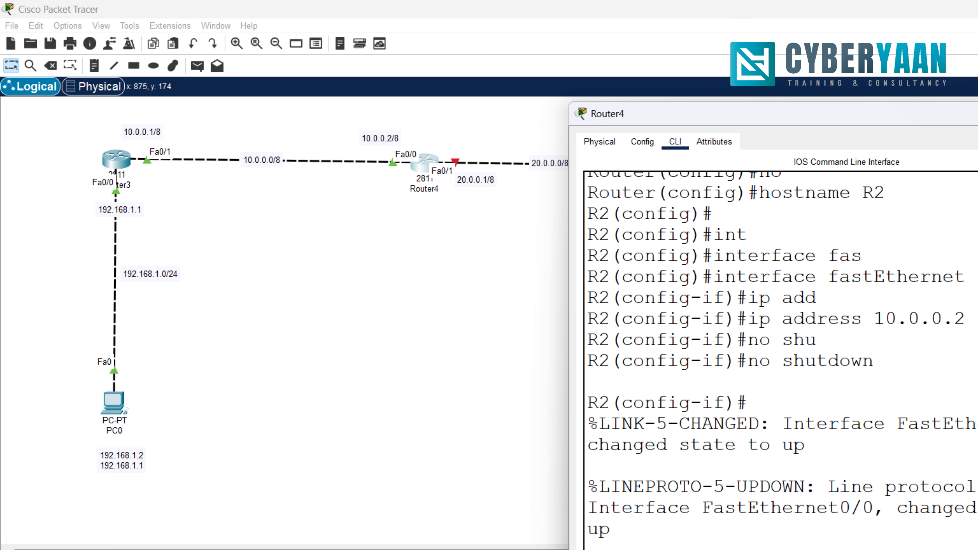
pyautogui.write('ex')
pyautogui.press('Return')
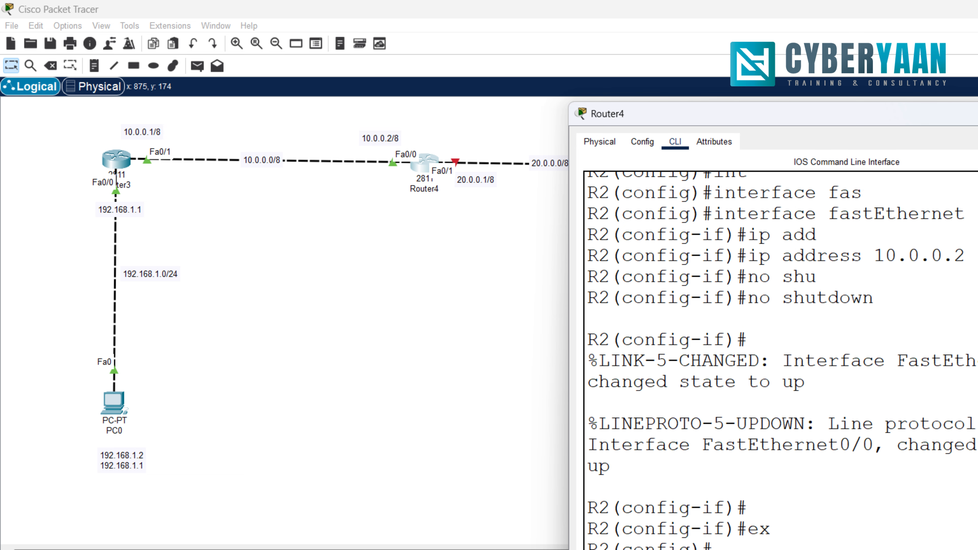
pyautogui.press('Return')
# Assign IP address 20.0.0.1/8 to interface FastEthernet 0/1 on R2.
pyautogui.write('int')
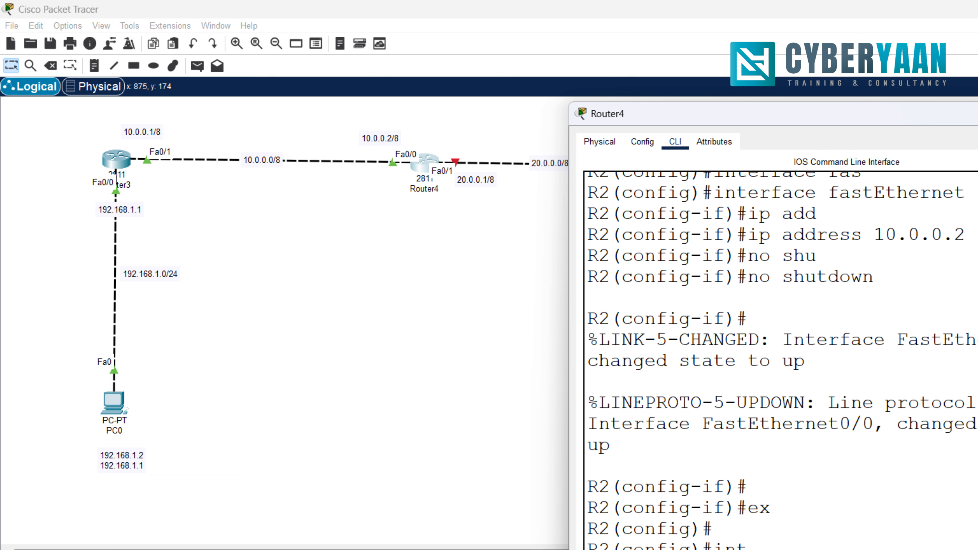
pyautogui.press('Tab')
pyautogui.write('fas')
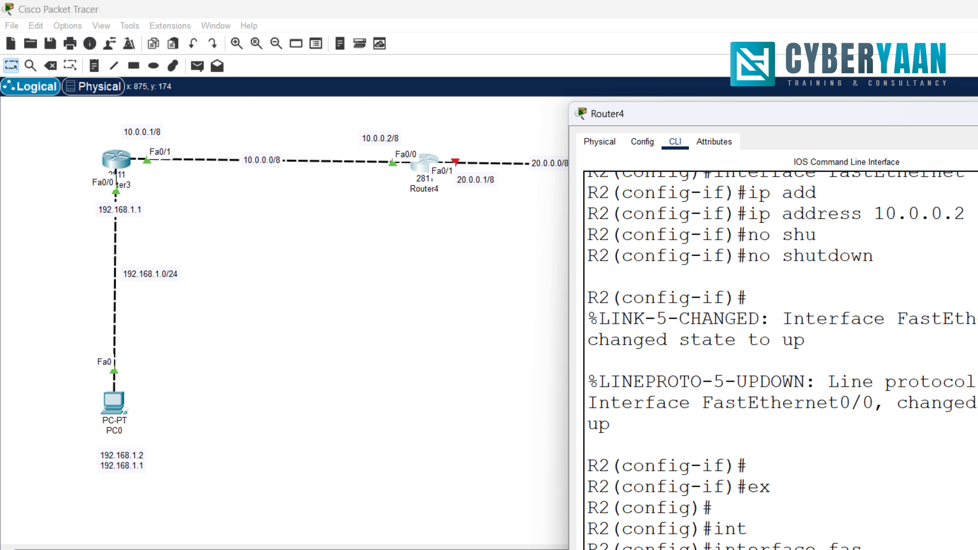
pyautogui.press('Tab')
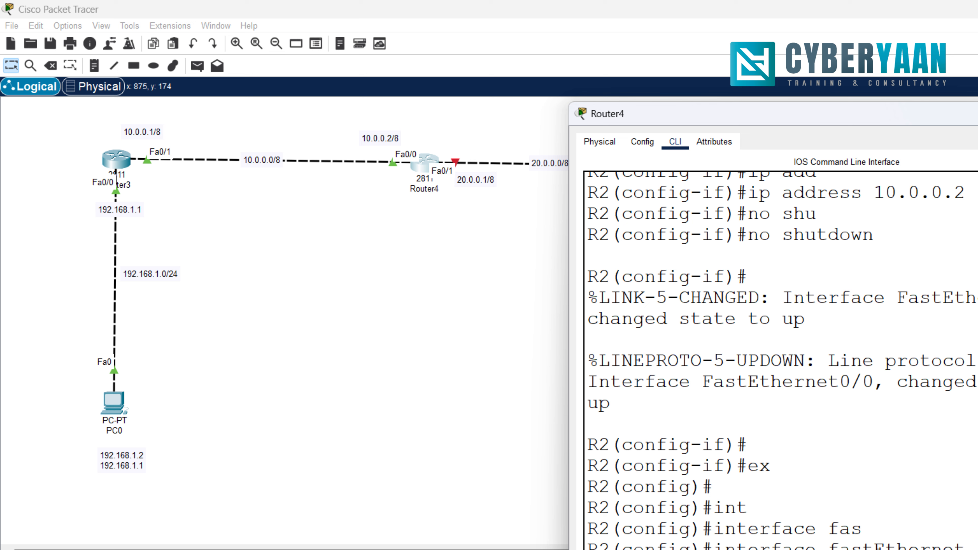
pyautogui.press('Return')
pyautogui.write('ip add')
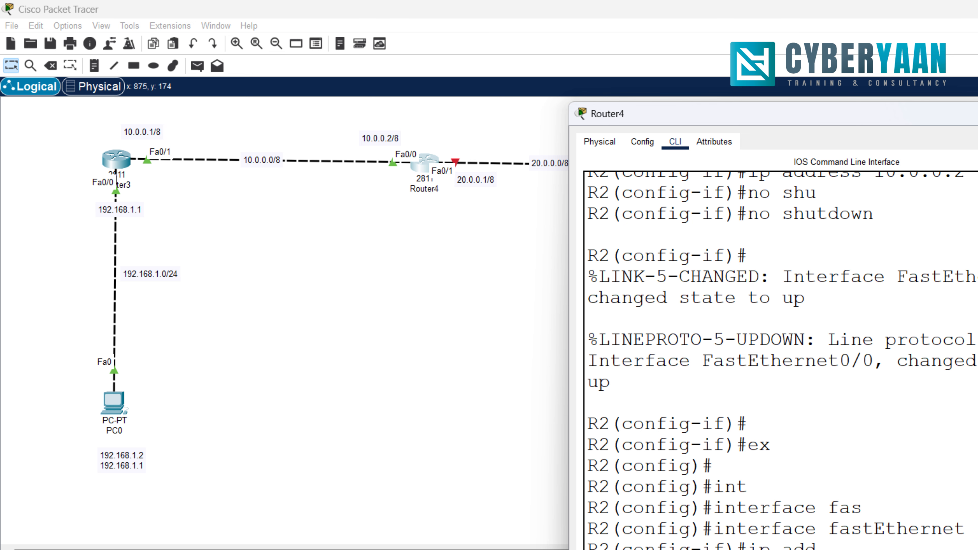
pyautogui.press('Tab')
pyautogui.write('20.0.0.1')
pyautogui.press('Return')
# Enable FastEthernet 0/1 on R2 with no shutdown, leave configuration mode and return to the topology.
pyautogui.write('no shu')
pyautogui.press('Tab')
pyautogui.press('Return')
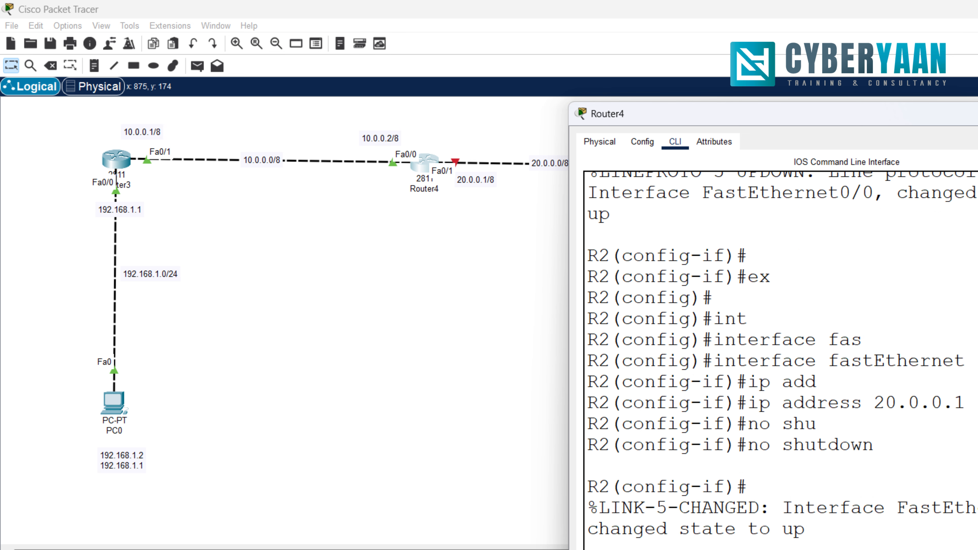
pyautogui.press('Return')
pyautogui.hotkey('ctrl', 'z')
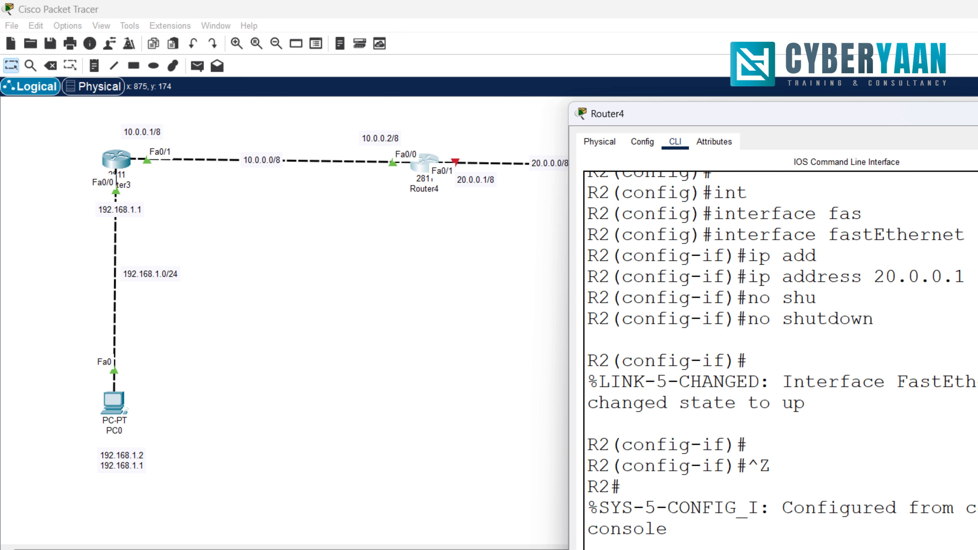
pyautogui.click(556, 403)
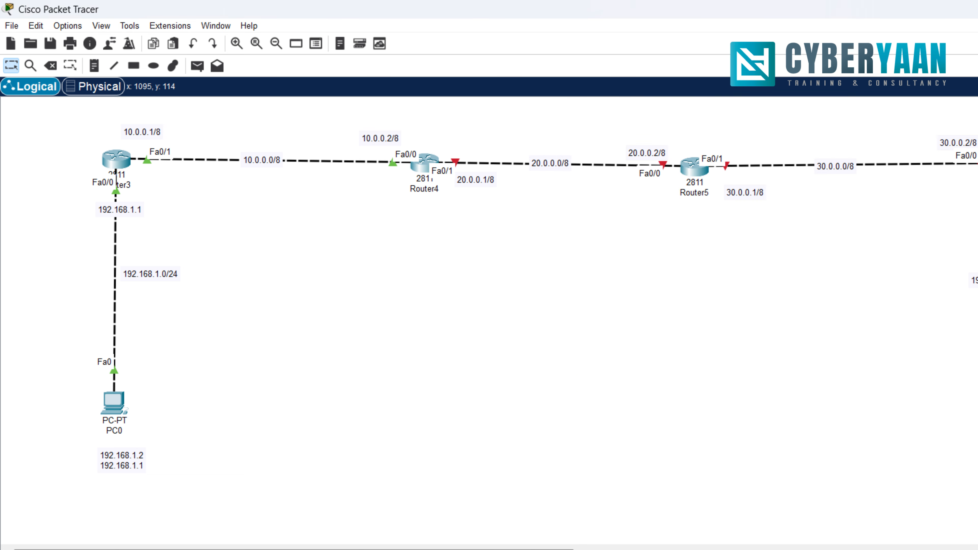
# Open the command line of Router5, keep the router chain visible above its window, and decline the initial configuration dialog.
pyautogui.click(694, 167)
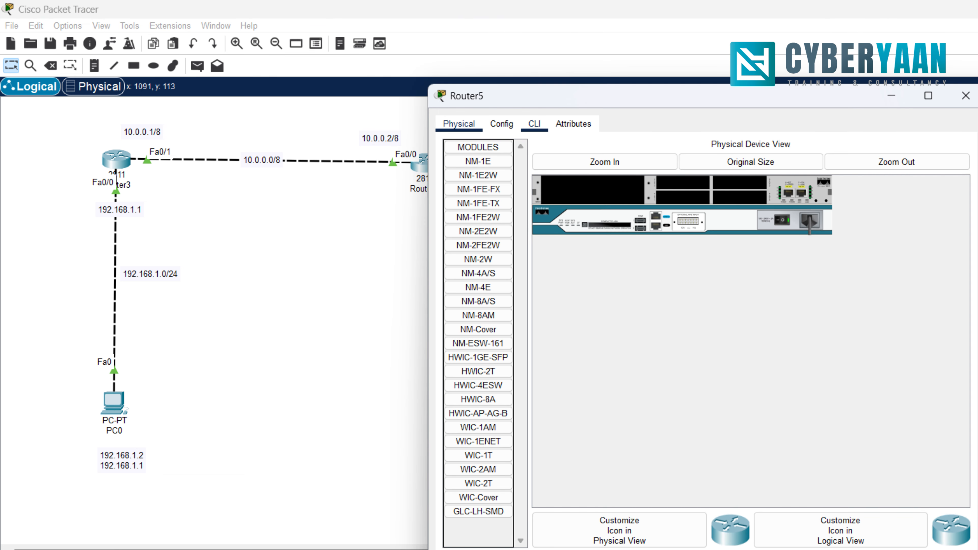
pyautogui.click(534, 124)
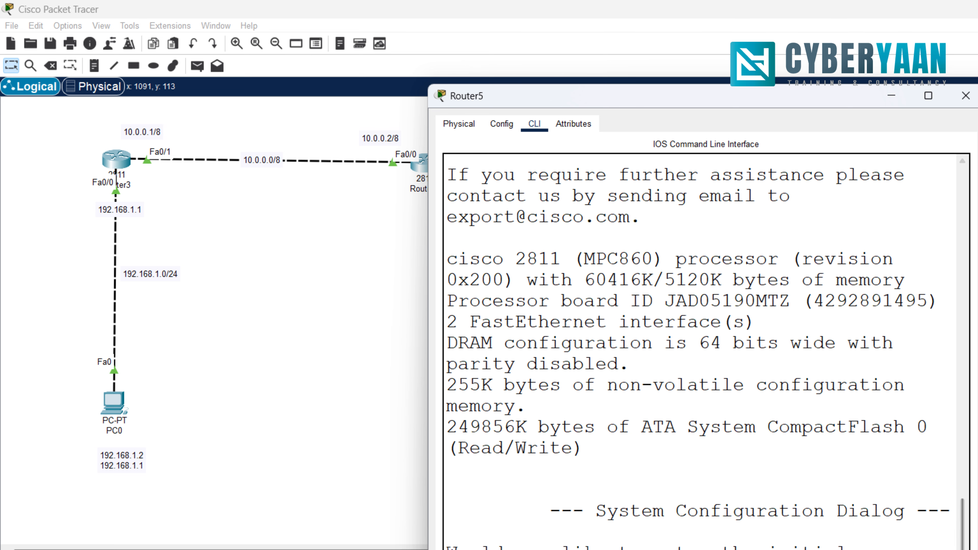
pyautogui.moveTo(974, 328); pyautogui.dragTo(977, 327)
pyautogui.moveTo(577, 96); pyautogui.dragTo(457, 227)
pyautogui.press('Return')
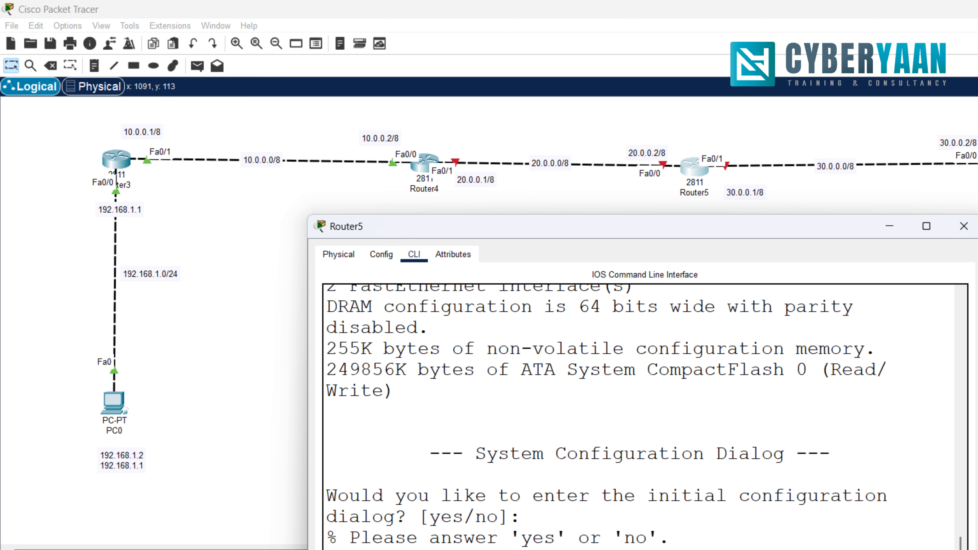
pyautogui.write('no')
pyautogui.press('Return')
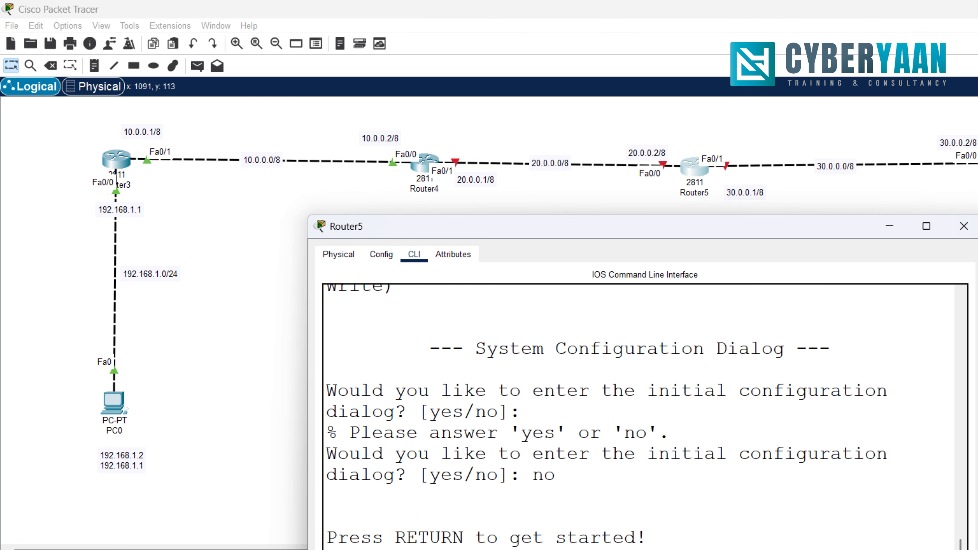
pyautogui.press('Return')
pyautogui.press('Return')
# Enter privileged mode and global configuration mode on Router5 and set its hostname to R3.
pyautogui.write('en')
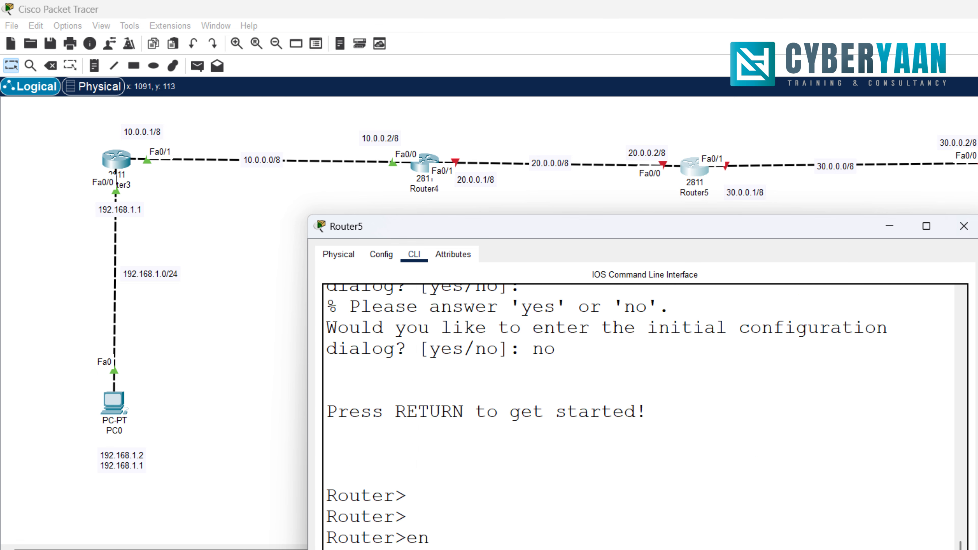
pyautogui.press('Tab')
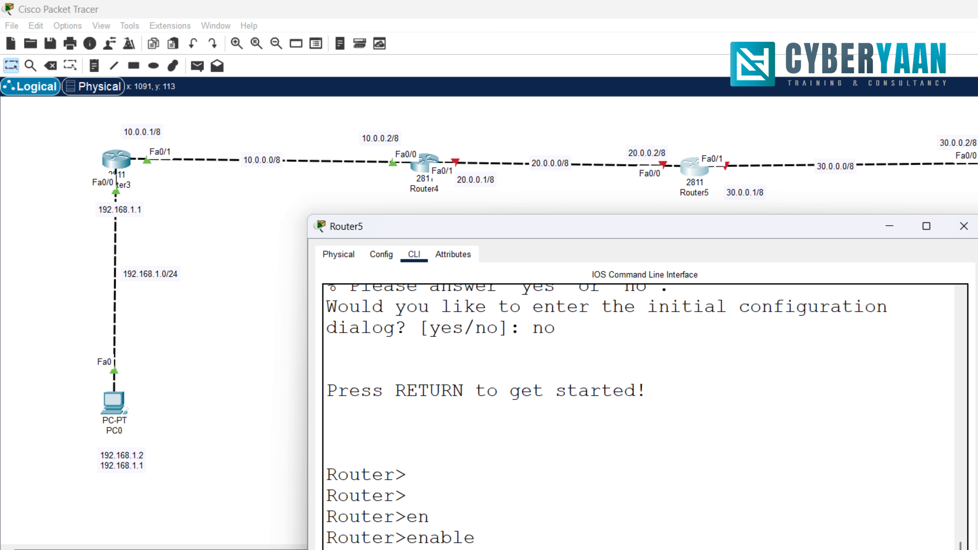
pyautogui.press('Return')
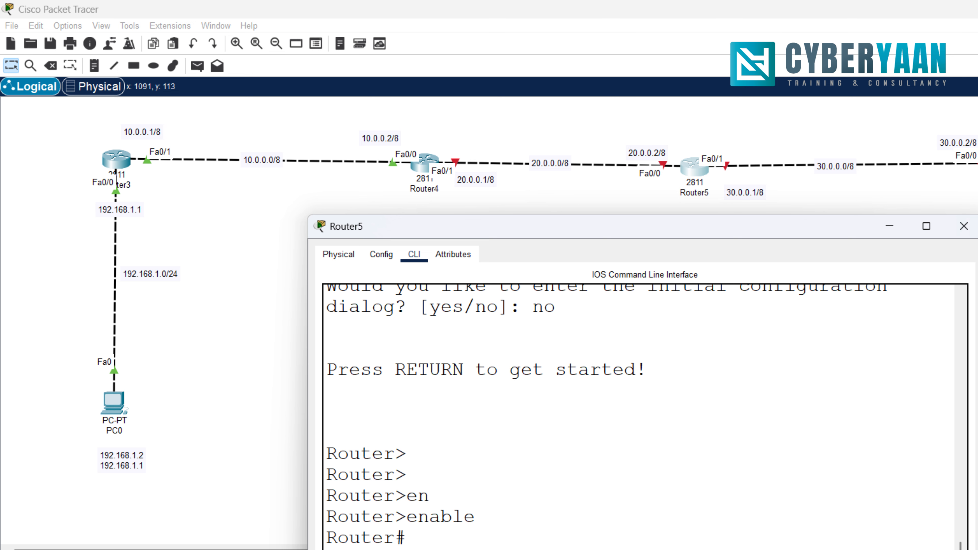
pyautogui.press('Return')
pyautogui.write('conf')
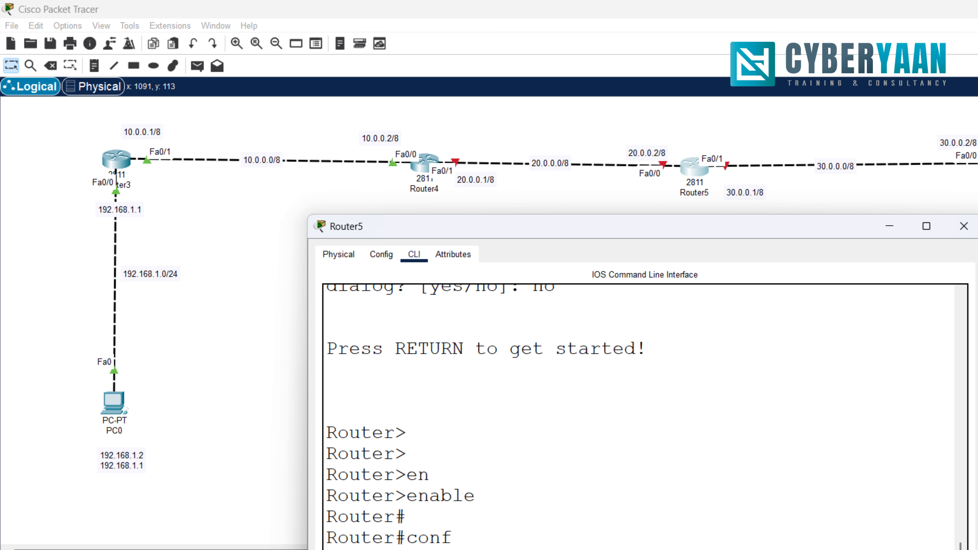
pyautogui.press('Tab')
pyautogui.write('ter')
pyautogui.press('Tab')
pyautogui.press('Return')
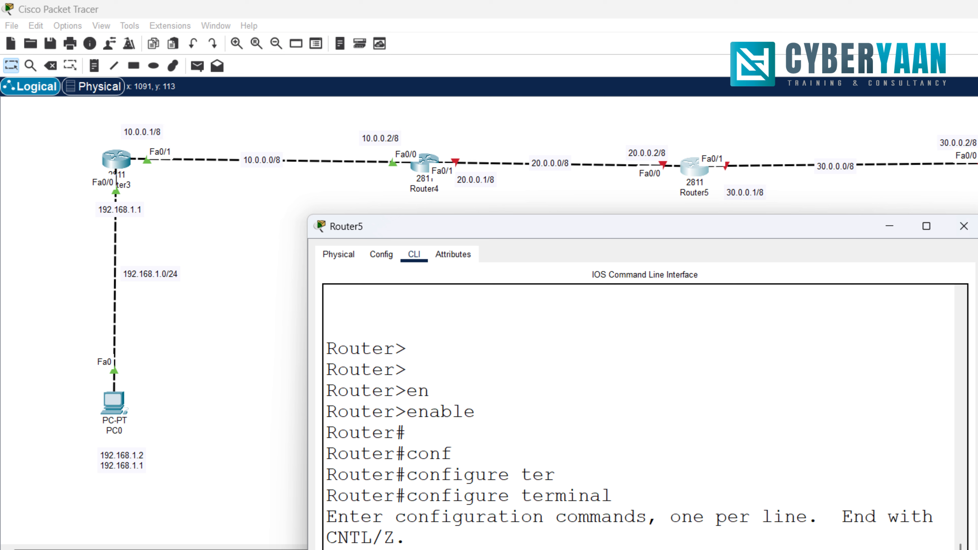
pyautogui.write('ho')
pyautogui.press('Tab')
pyautogui.write('R3')
pyautogui.press('Return')
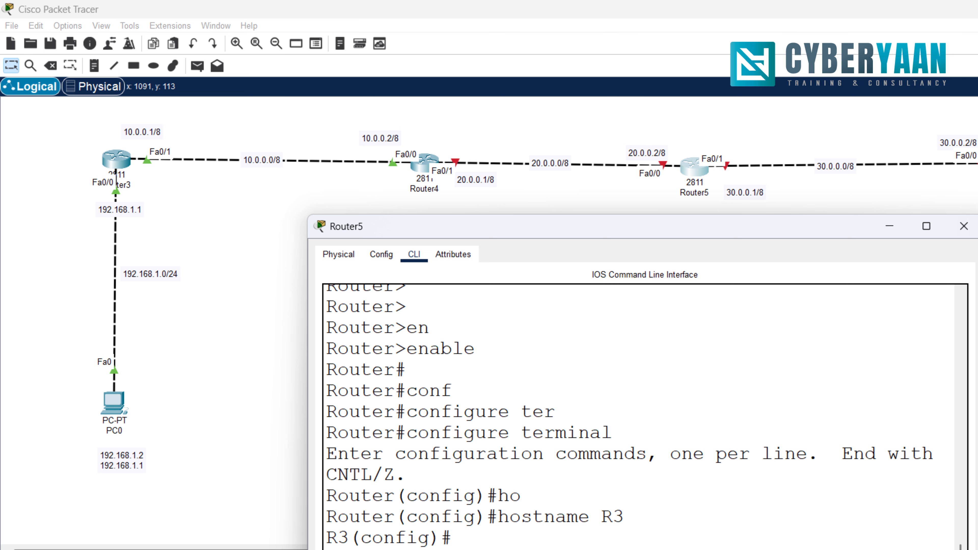
pyautogui.press('Return')
pyautogui.press('Return')
# Assign IP address 20.0.0.2 with subnet mask 255.0.0.0 to interface FastEthernet 0/0 on R3.
pyautogui.write('int')
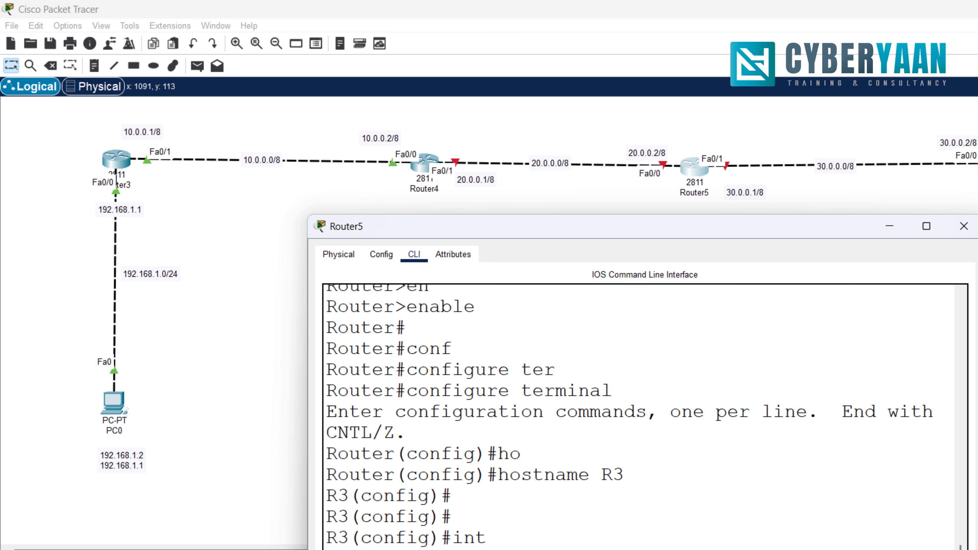
pyautogui.press('Tab')
pyautogui.write('fas')
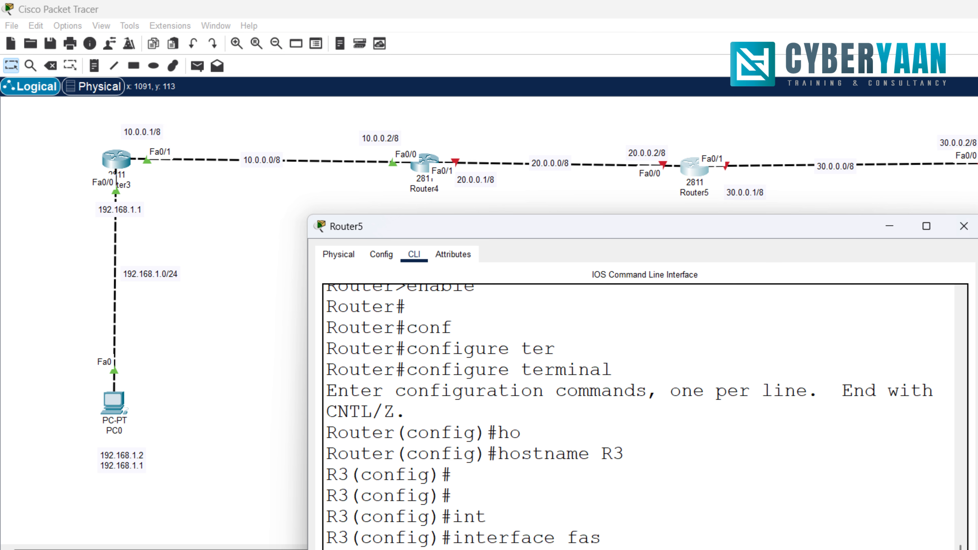
pyautogui.press('Tab')
pyautogui.write('0/0')
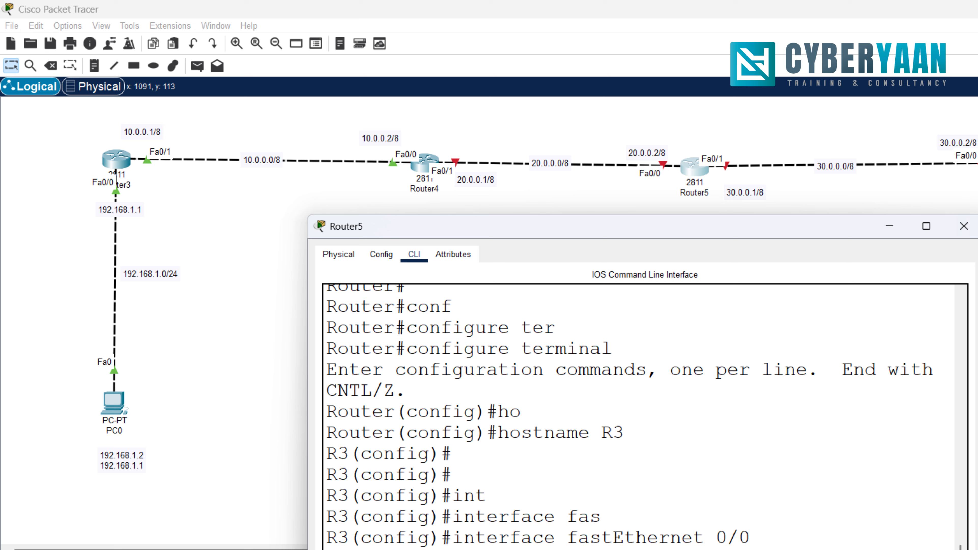
pyautogui.press('Return')
pyautogui.write('ip add')
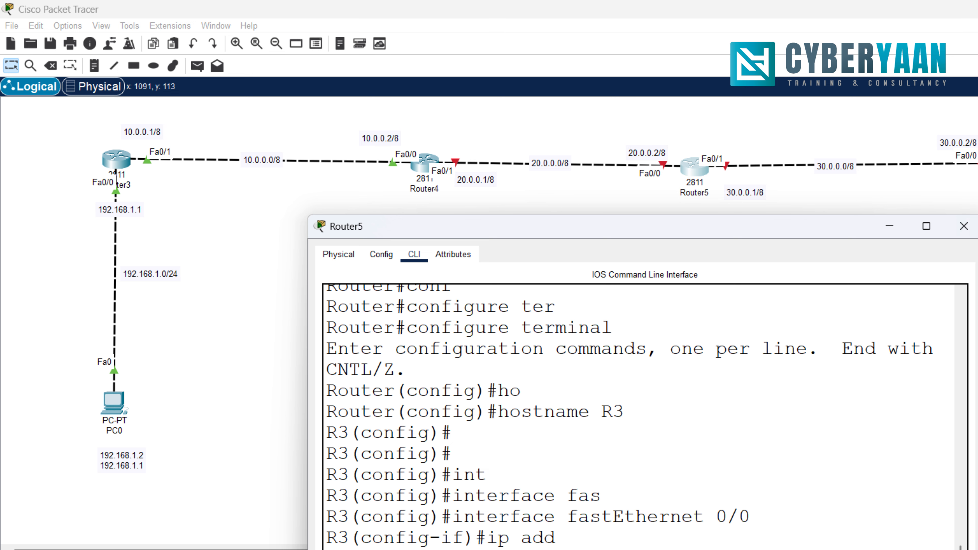
pyautogui.press('Tab')
pyautogui.write('20.0.0.2 255.0.0.0')
pyautogui.press('Return')
# Enable FastEthernet 0/0 on R3 with no shutdown and exit interface configuration.
pyautogui.write('no shu')
pyautogui.press('Tab')
pyautogui.press('Return')
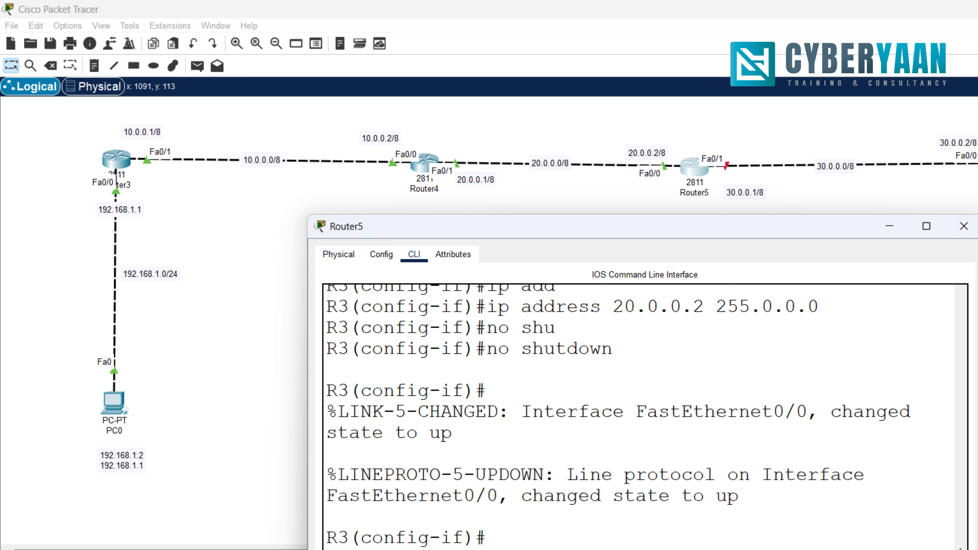
pyautogui.press('Return')
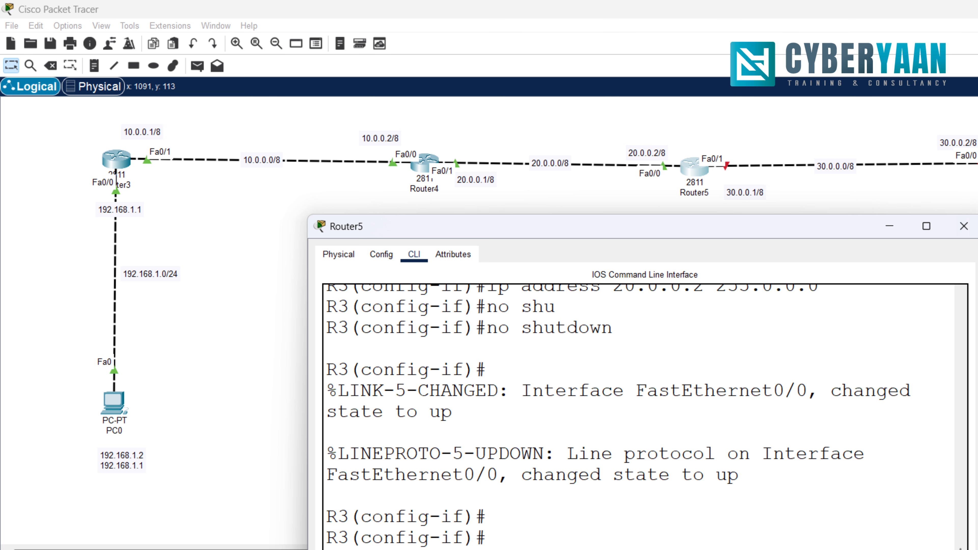
pyautogui.press('Return')
pyautogui.write('exit')
pyautogui.press('Return')
# Assign IP address 30.0.0.1 with subnet mask 255.0.0.0 to interface FastEthernet 0/1 on R3.
pyautogui.write('int')
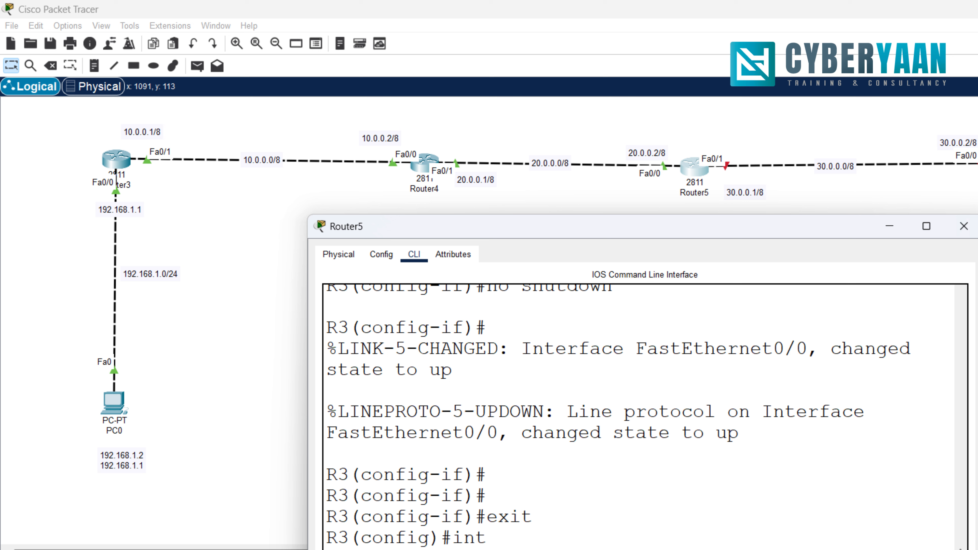
pyautogui.press('Tab')
pyautogui.write('fas')
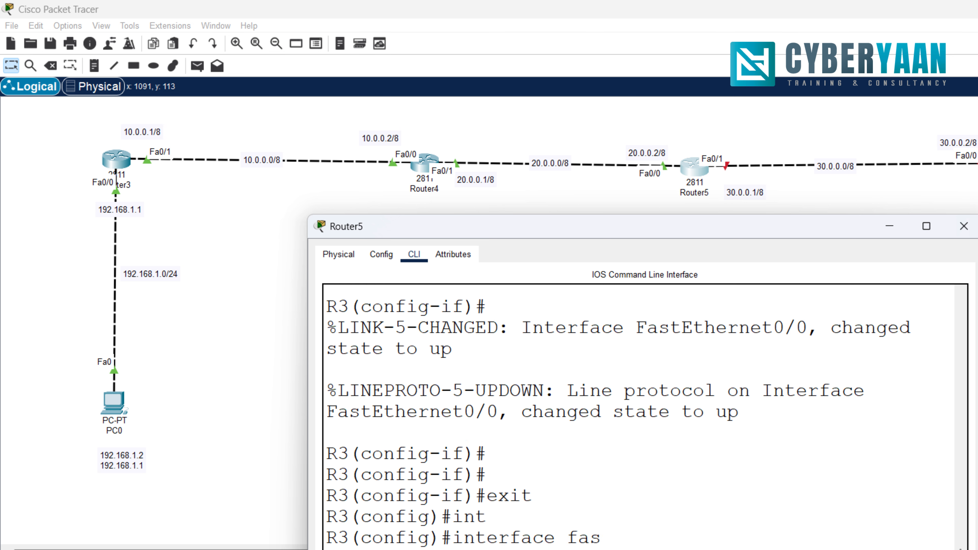
pyautogui.press('Tab')
pyautogui.write('0/1')
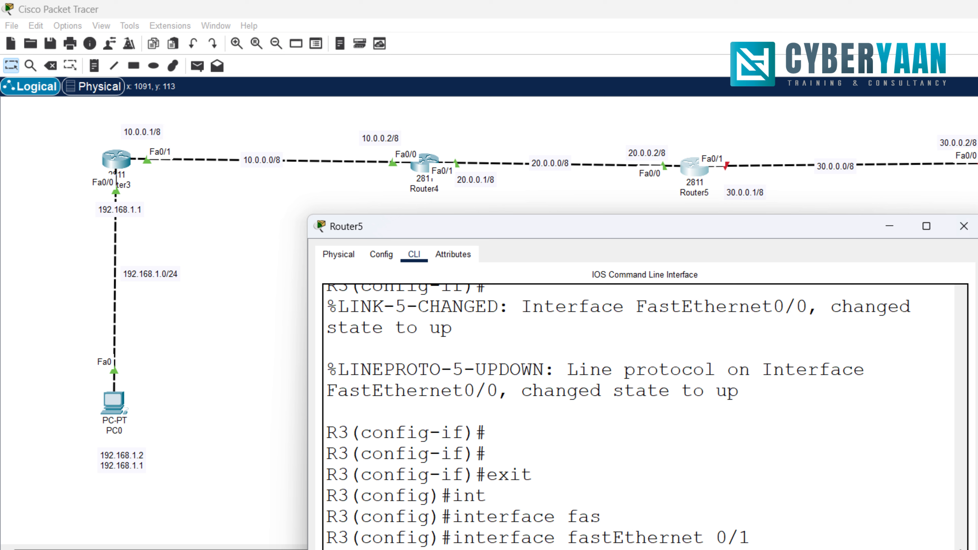
pyautogui.press('Return')
pyautogui.write('ip add')
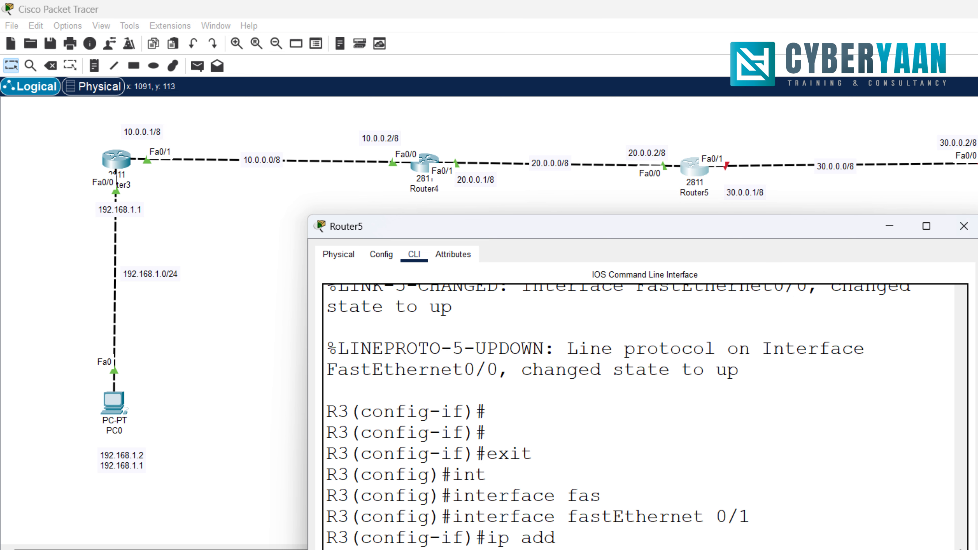
pyautogui.press('Tab')
pyautogui.write('30.0.0.1 255.0.0.0')
pyautogui.press('Return')
# Enable FastEthernet 0/1 on R3 with no shutdown and leave configuration mode.
pyautogui.write('no shu')
pyautogui.press('Tab')
pyautogui.press('Return')
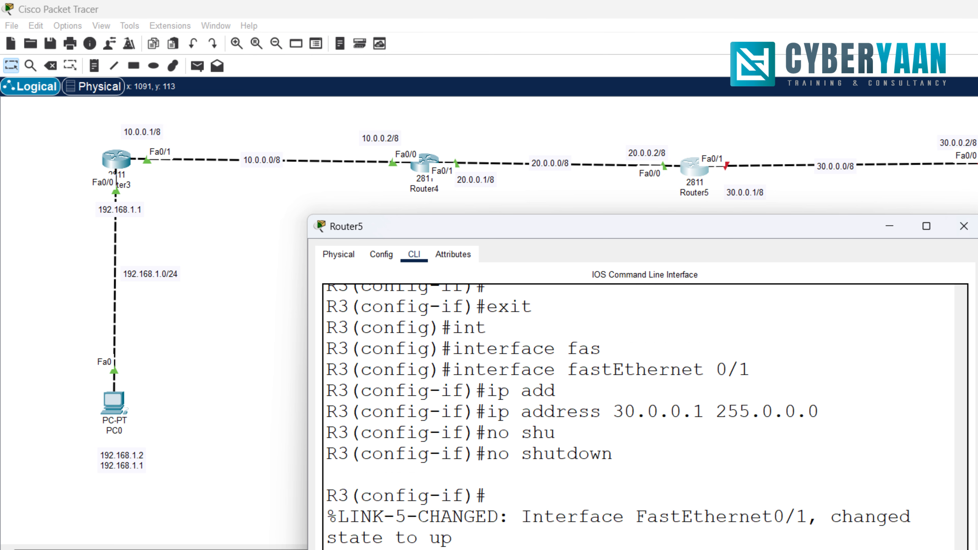
pyautogui.press('Return')
pyautogui.hotkey('ctrl', 'z')
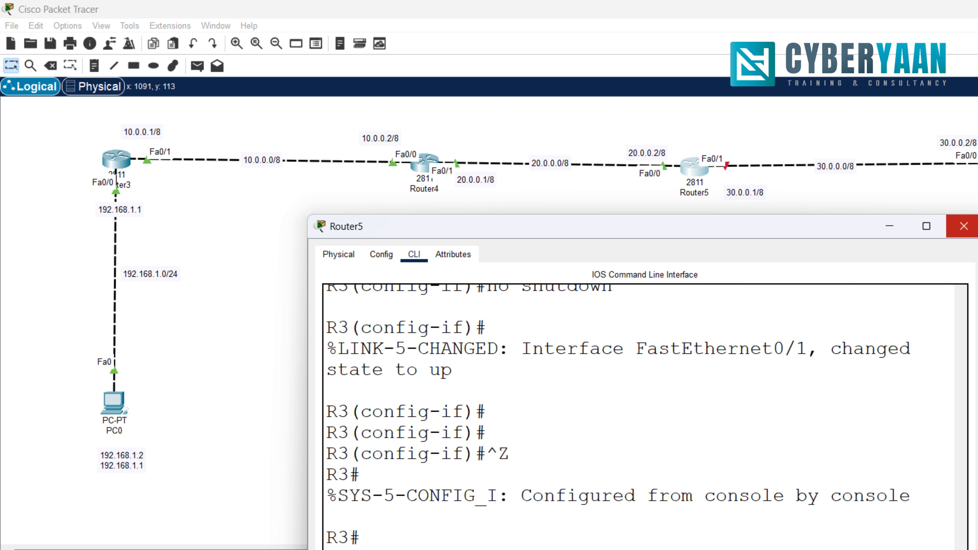
# Close the Router5 window, open the command line of Router6 and enter global configuration mode.
pyautogui.click(963, 227)
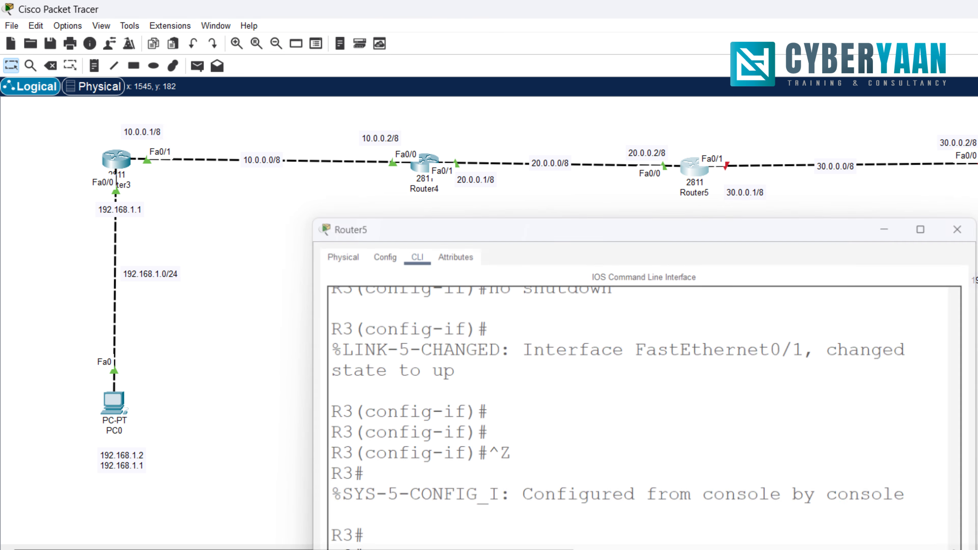
pyautogui.click(977, 162)
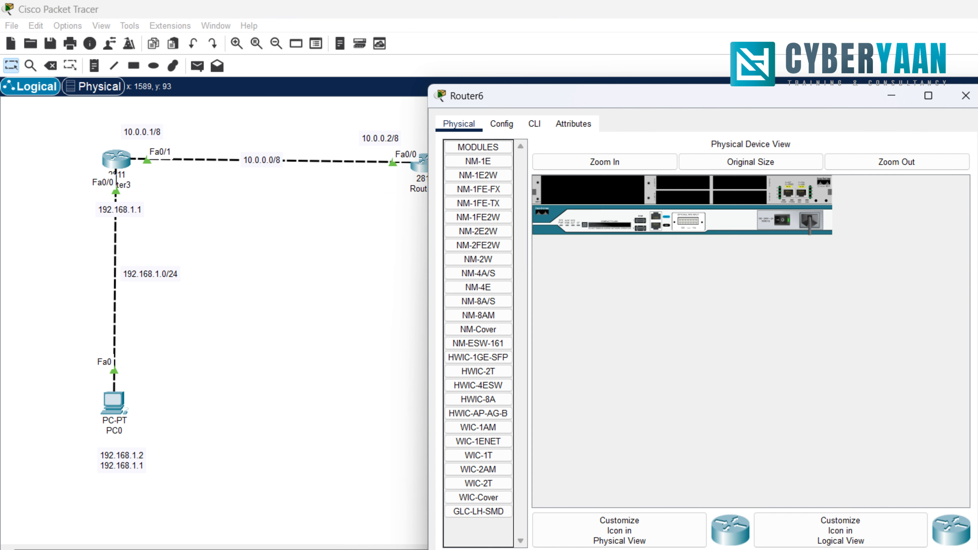
pyautogui.click(534, 123)
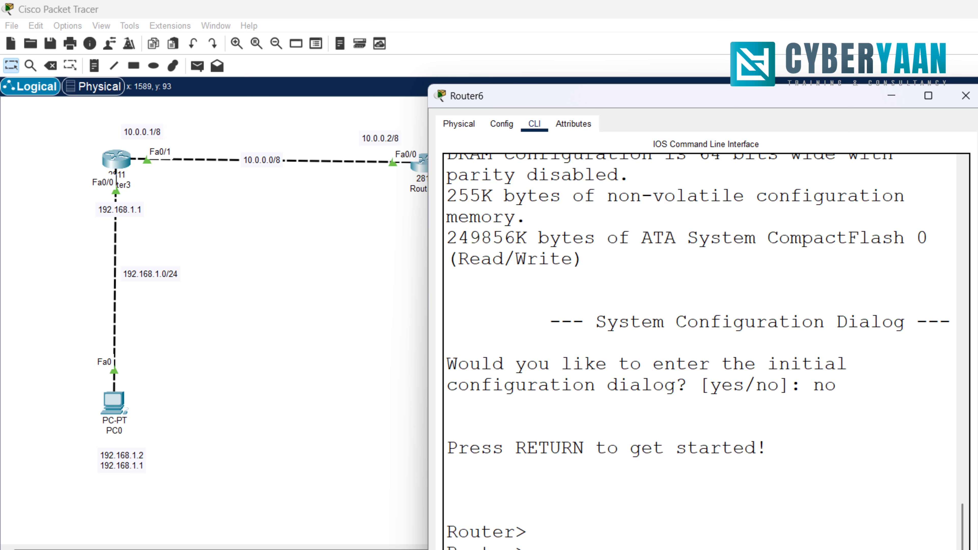
pyautogui.press('Return')
pyautogui.write('en')
pyautogui.press('Return')
pyautogui.write('conf t')
pyautogui.press('Return')
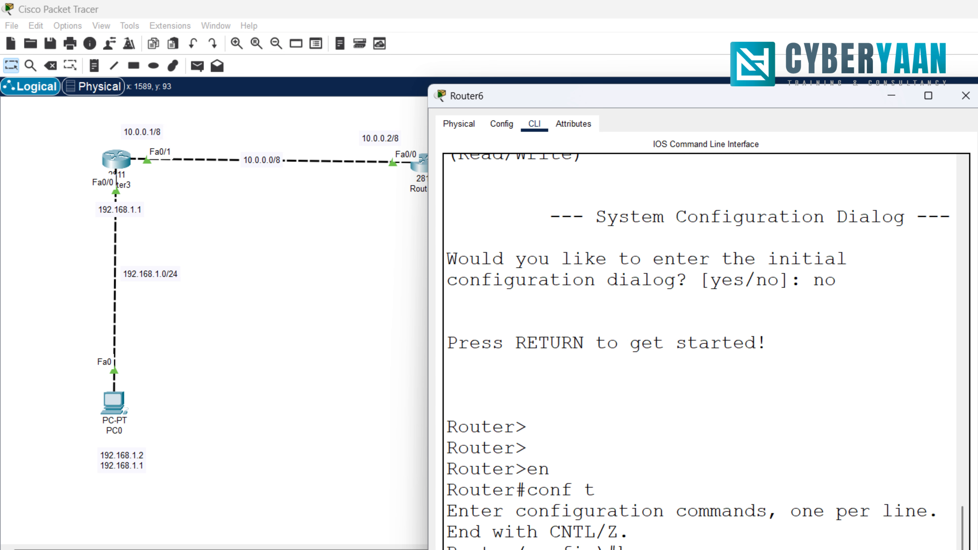
# Set the hostname of Router6 to R4.
pyautogui.write('ho')
pyautogui.press('Tab')
pyautogui.write('R4')
pyautogui.press('Return')
pyautogui.press('Return')
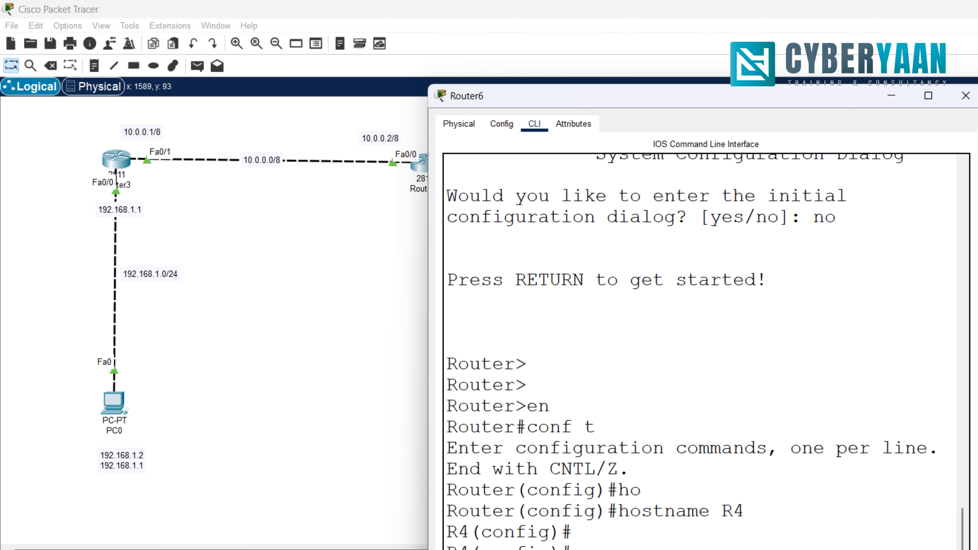
# Assign IP address 30.0.0.2 with subnet mask 255.0.0.0 to interface FastEthernet 0/0 on R4.
pyautogui.write('int')
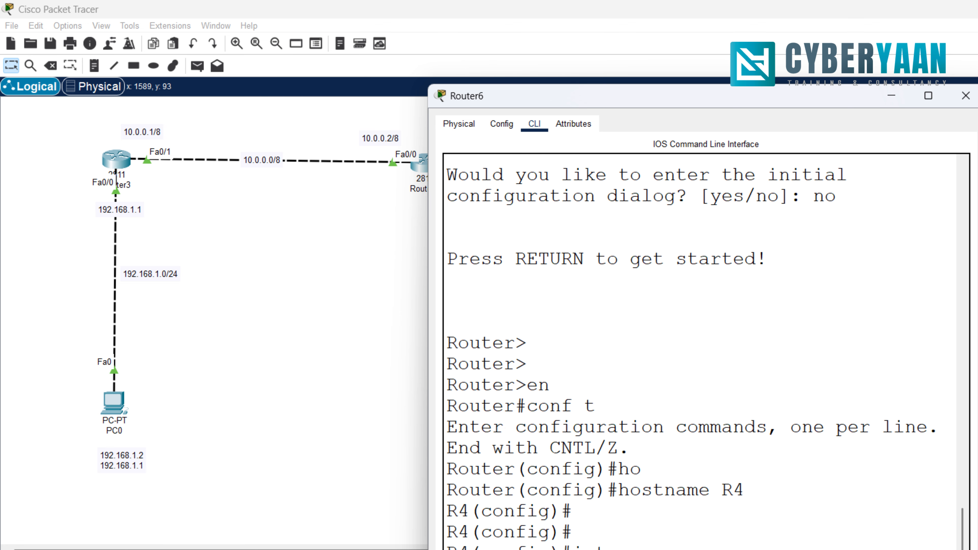
pyautogui.press('Tab')
pyautogui.write('f')
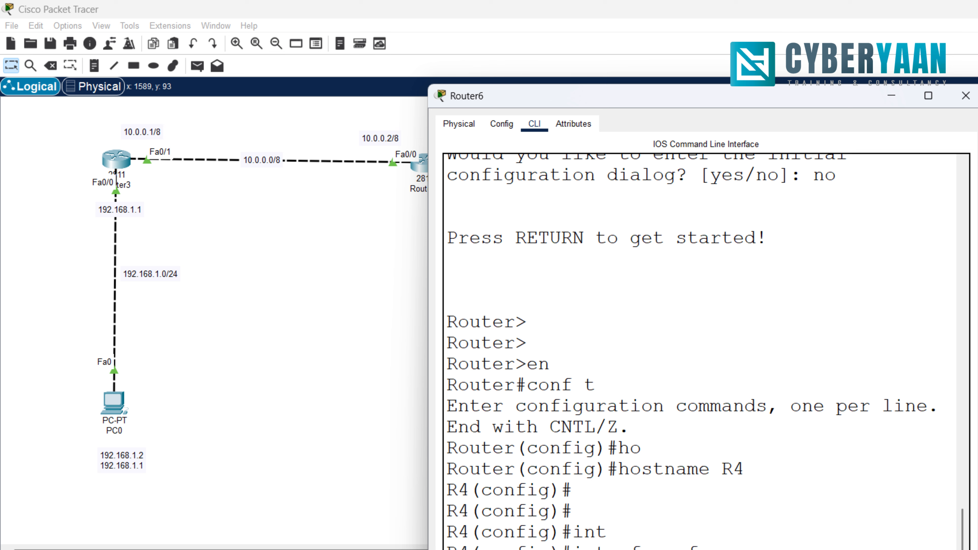
pyautogui.write('as')
pyautogui.press('Tab')
pyautogui.write('0/0')
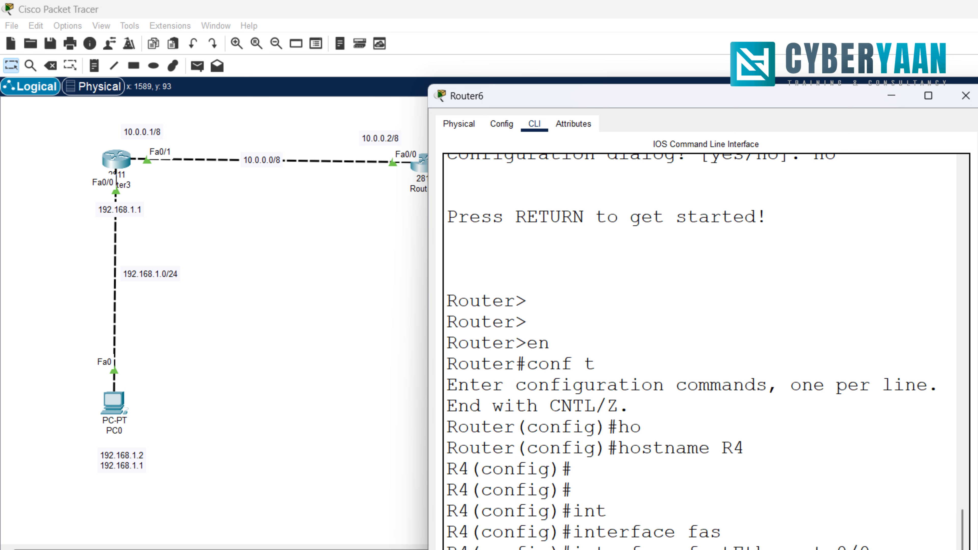
pyautogui.press('Return')
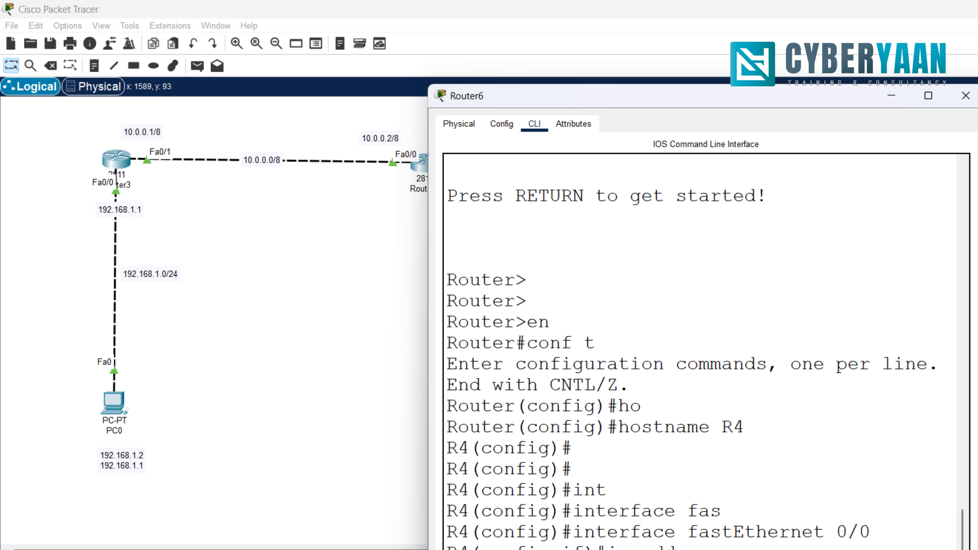
pyautogui.press('Return')
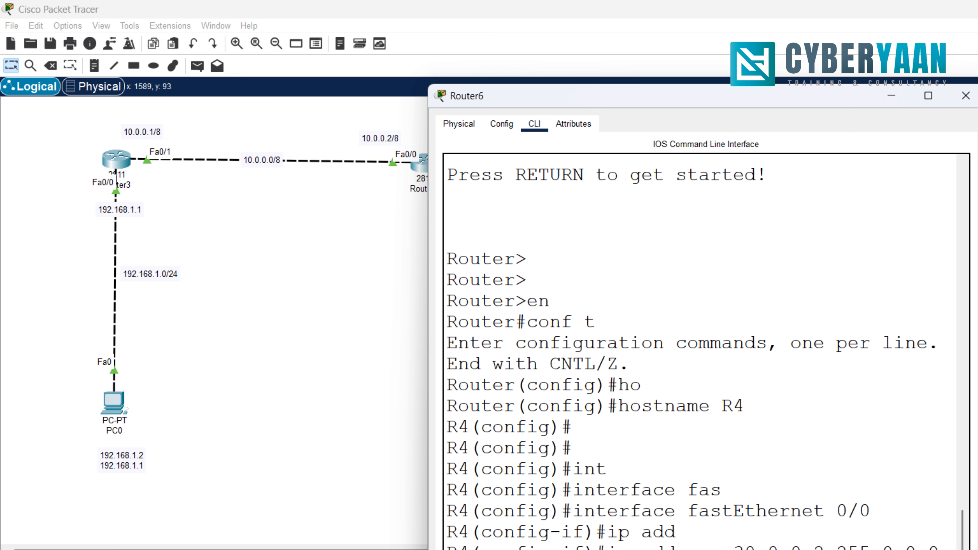
pyautogui.press('Return')
# Enable FastEthernet 0/0 on R4 with no shutdown and exit interface configuration.
pyautogui.write('no shu')
pyautogui.press('Tab')
pyautogui.press('Return')
pyautogui.press('Return')
pyautogui.press('Return')
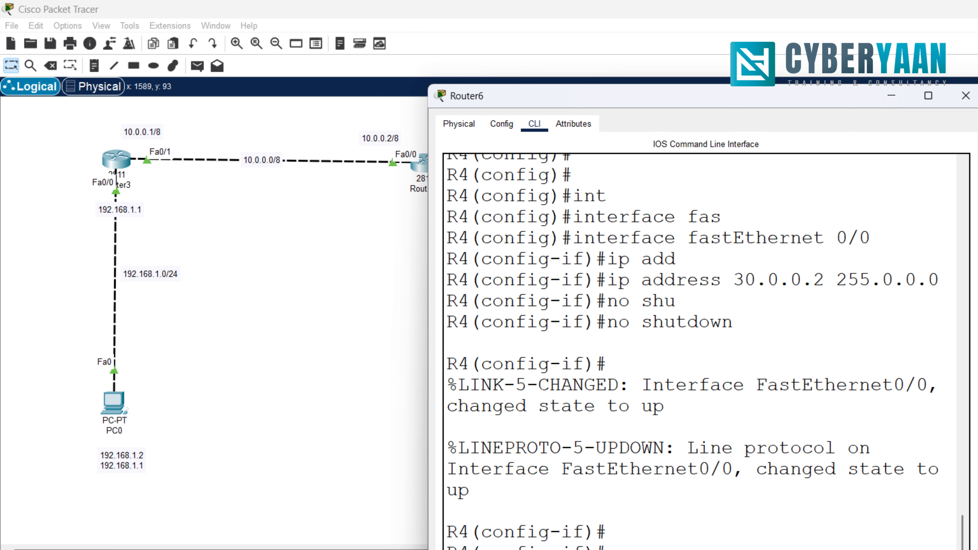
pyautogui.write('exit')
pyautogui.press('Return')
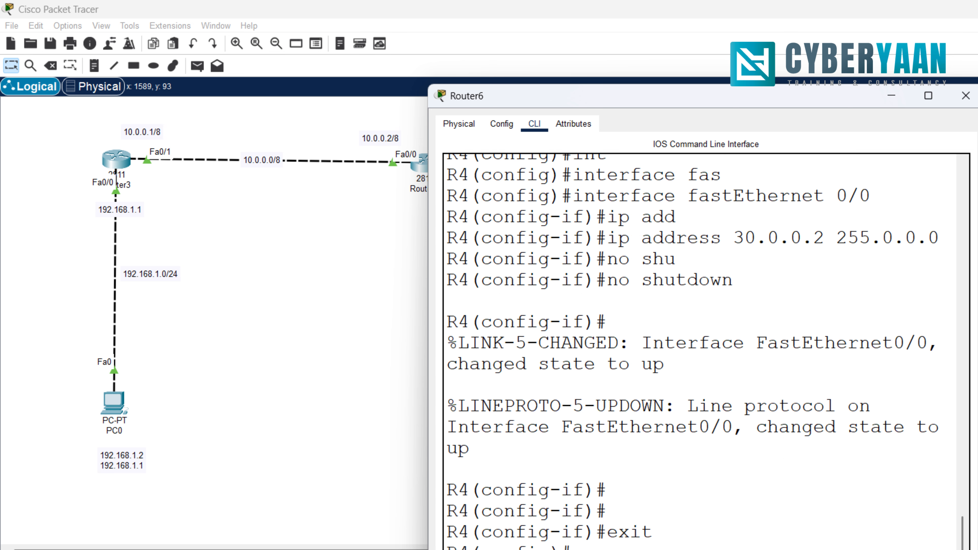
pyautogui.press('Return')
# Assign IP address 192.168.2.1 with subnet mask 255.255.255.0 to interface FastEthernet 0/1 on R4.
pyautogui.write('int')
pyautogui.press('Tab')
pyautogui.write('f')
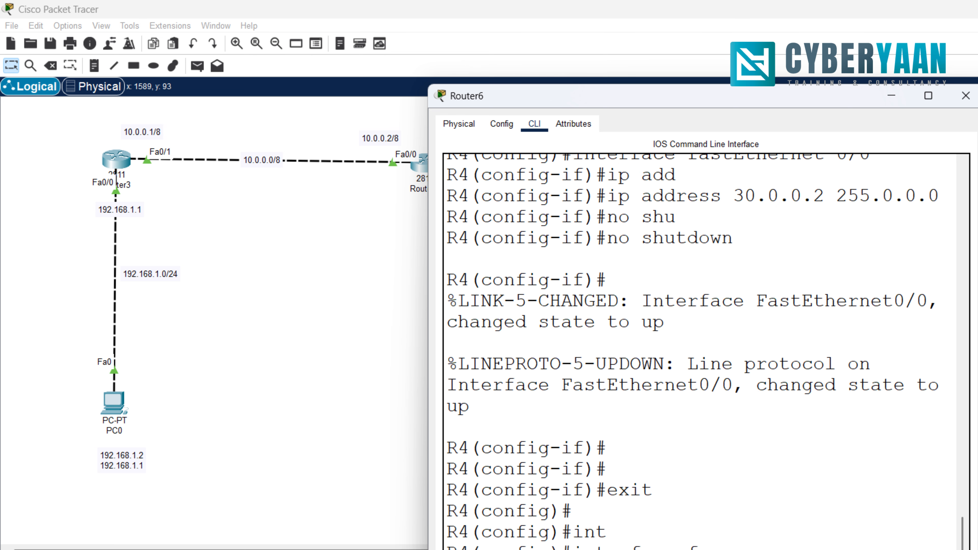
pyautogui.write('as')
pyautogui.press('Tab')
pyautogui.write('0/1')
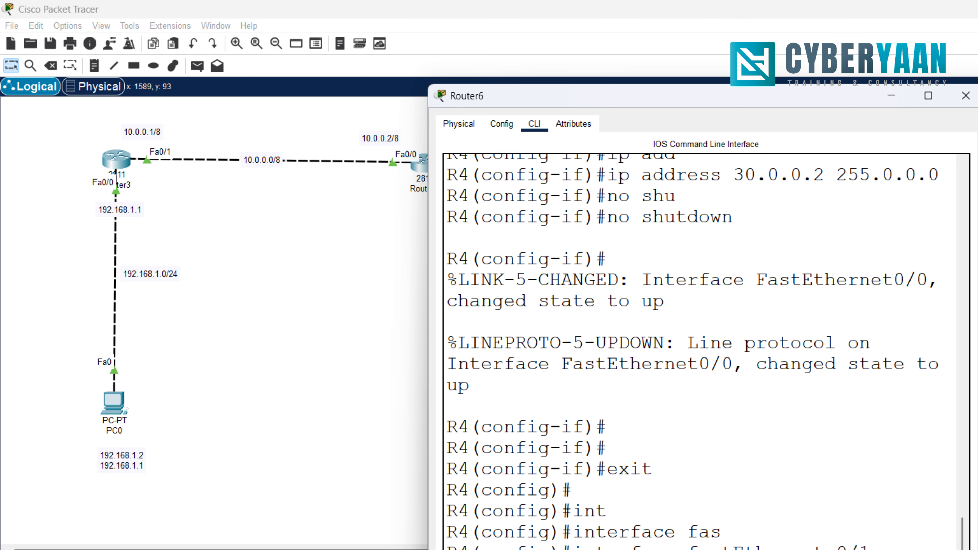
pyautogui.write('ip add')
pyautogui.press('Tab')
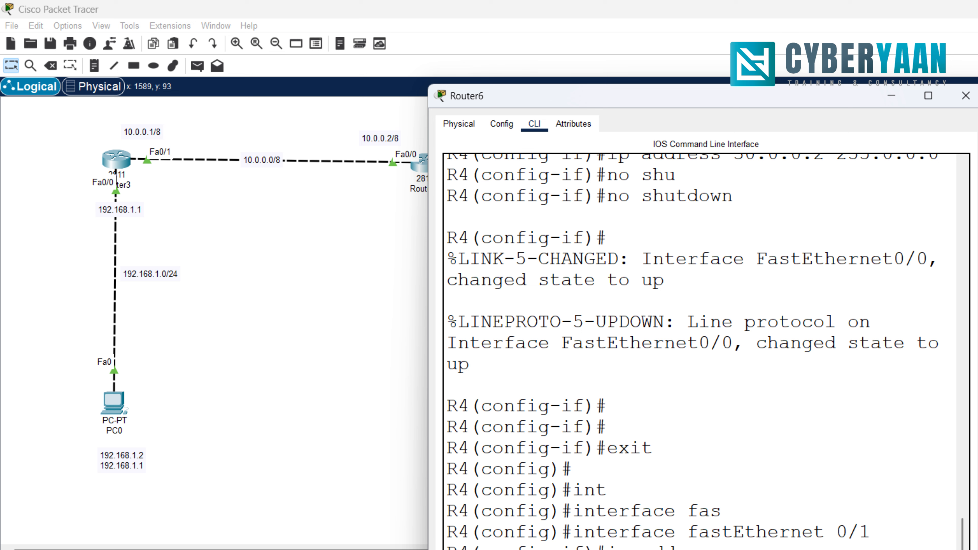
pyautogui.write('192.168.2.1 255.255')
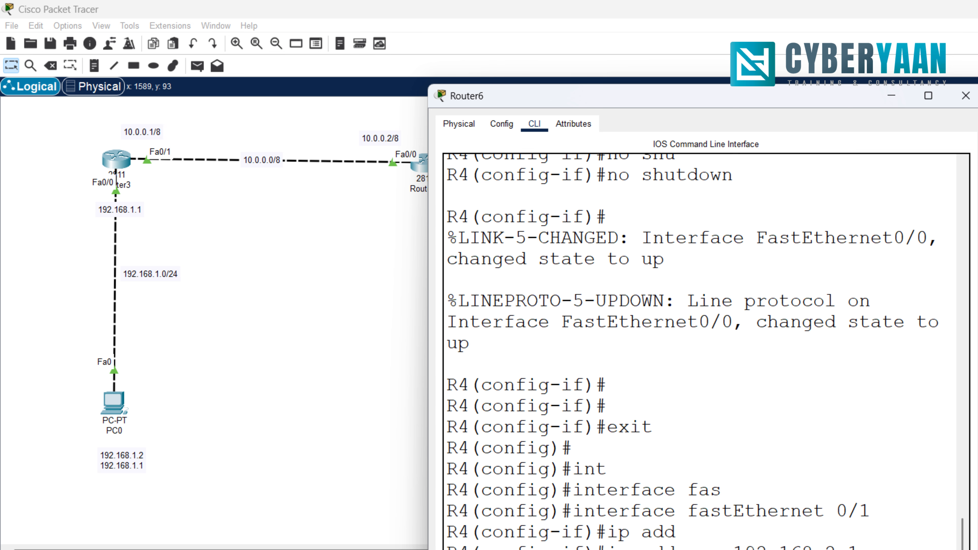
pyautogui.press('Return')
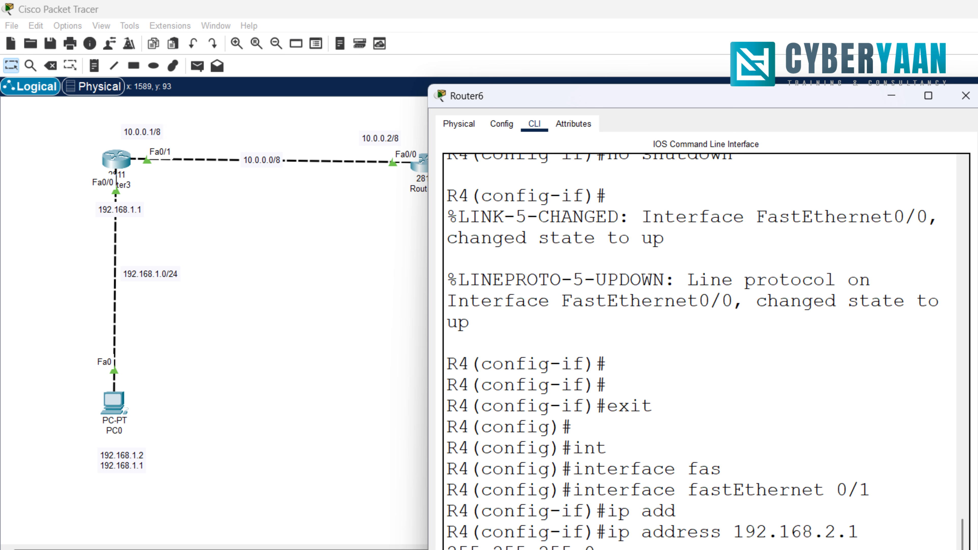
# Enable FastEthernet 0/1 on R4 with no shutdown, leave configuration mode and close the router window.
pyautogui.press('Tab')
pyautogui.press('Return')
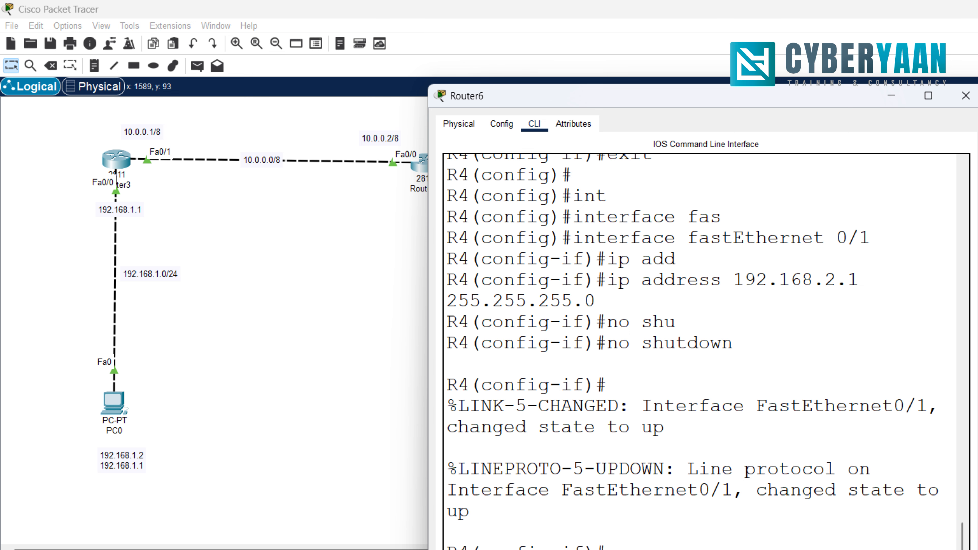
pyautogui.hotkey('ctrl', 'z')
pyautogui.press('Return')
pyautogui.press('Return')
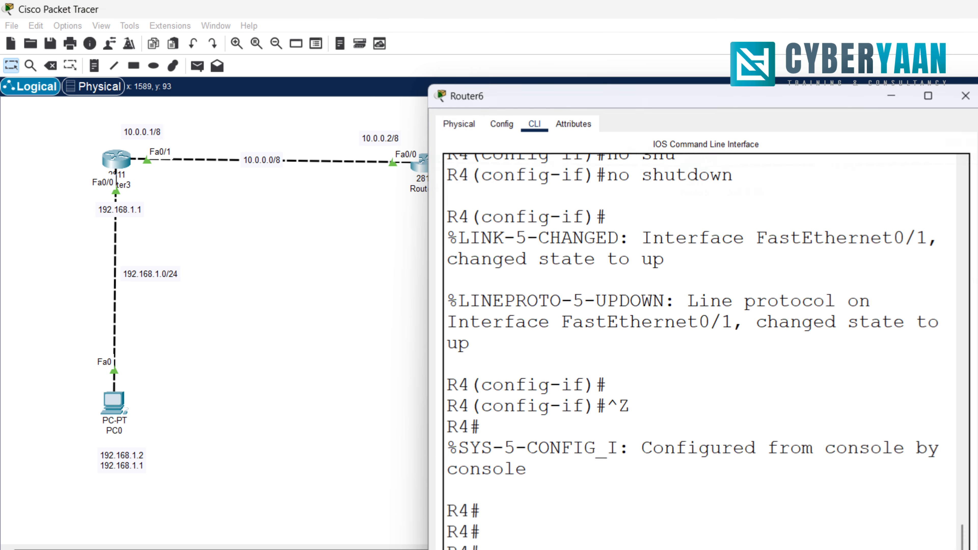
pyautogui.click(965, 96)
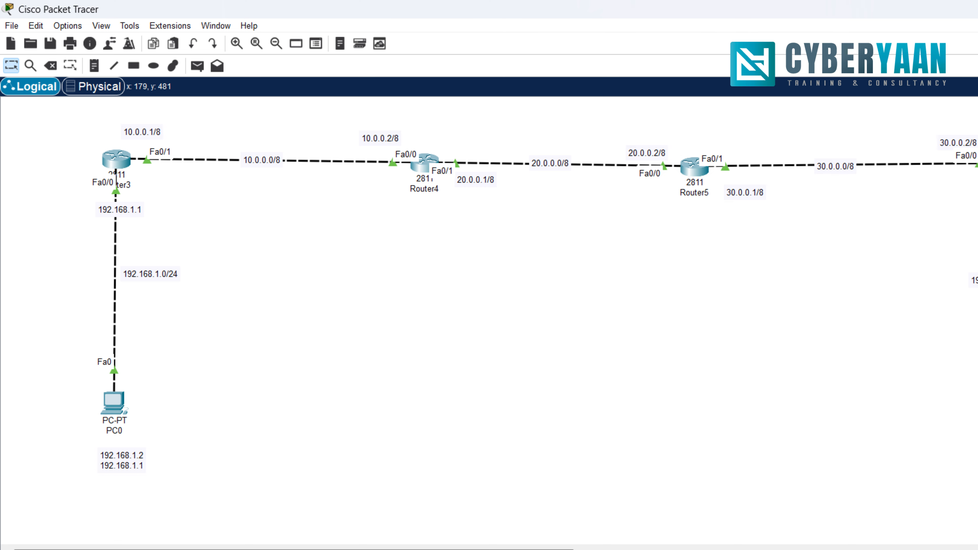
# Configure PC0 with static IPv4 address 192.168.1.2, subnet mask 255.255.255.0 and default gateway 192.168.1.1.
pyautogui.click(114, 403)
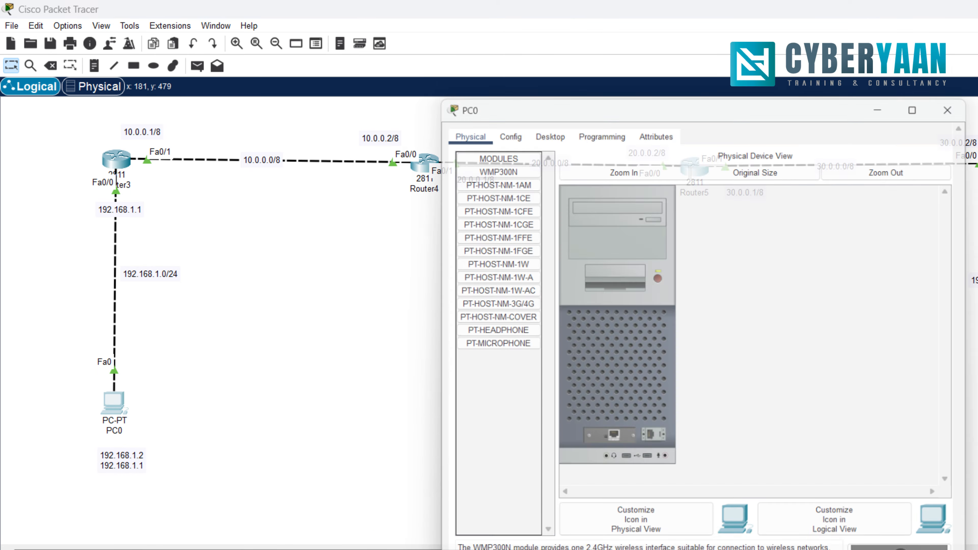
pyautogui.click(543, 124)
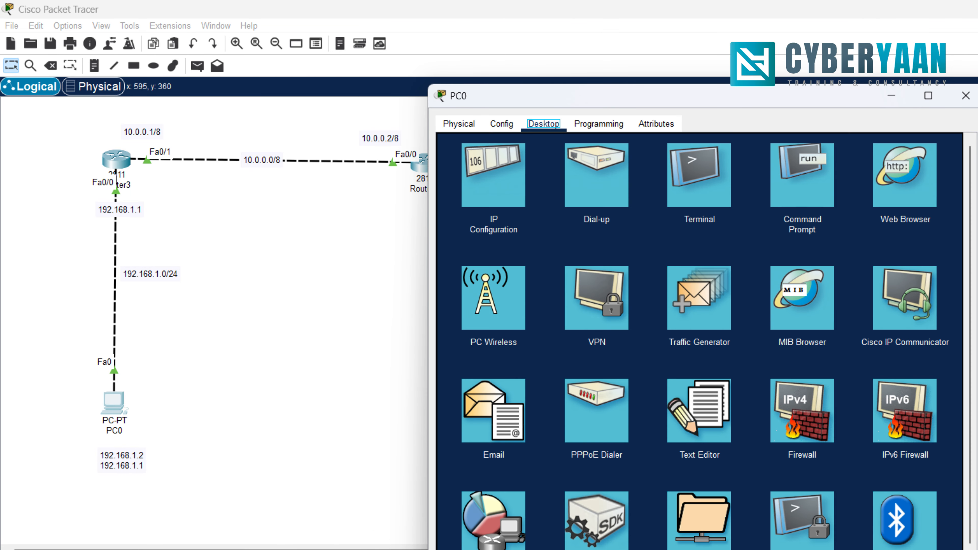
pyautogui.click(493, 175)
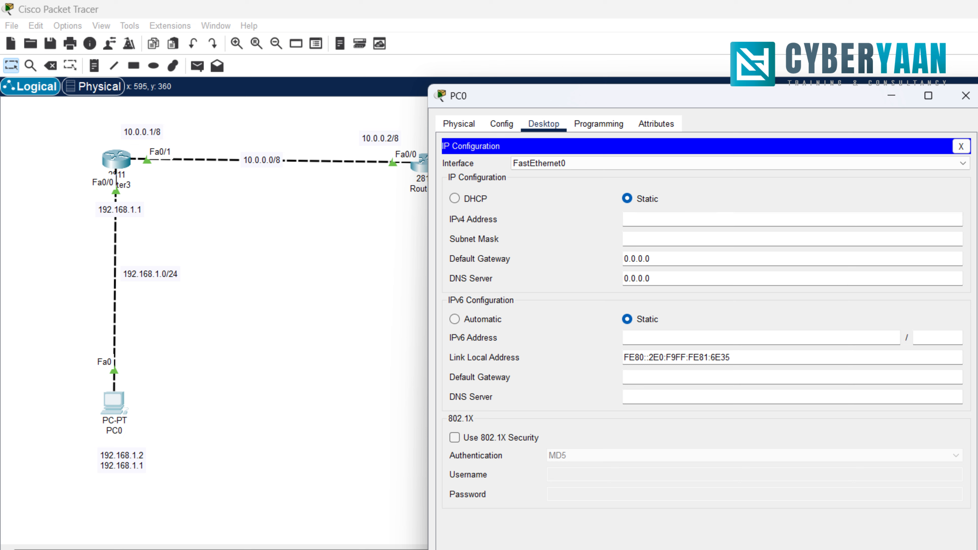
pyautogui.write('192.168.1.2')
pyautogui.press('Tab')
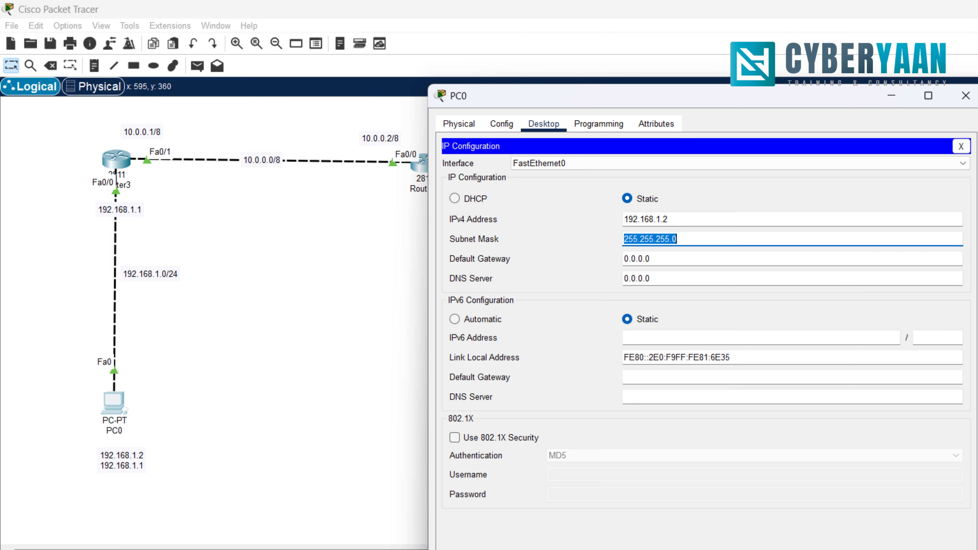
pyautogui.press('Tab')
pyautogui.write('19')
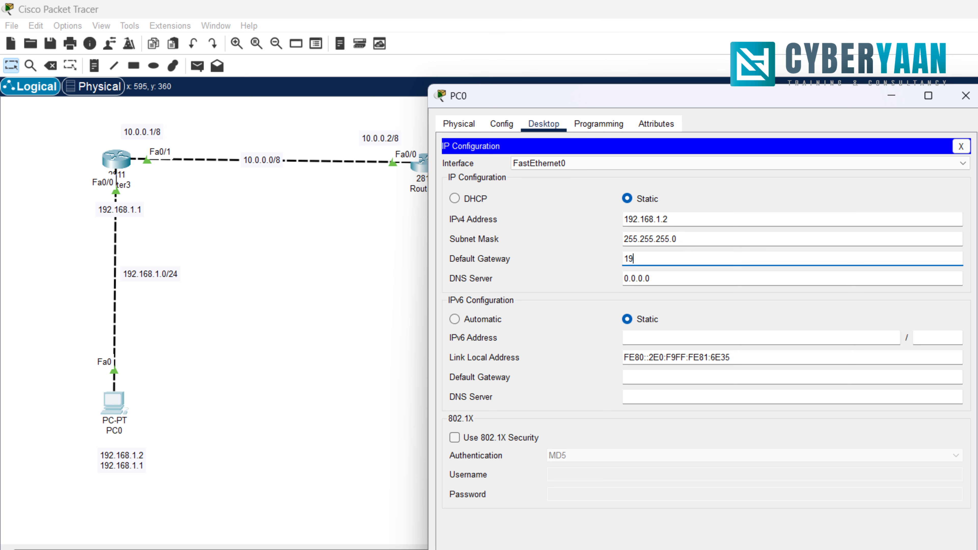
pyautogui.write('2.168.1.1')
pyautogui.click(960, 145)
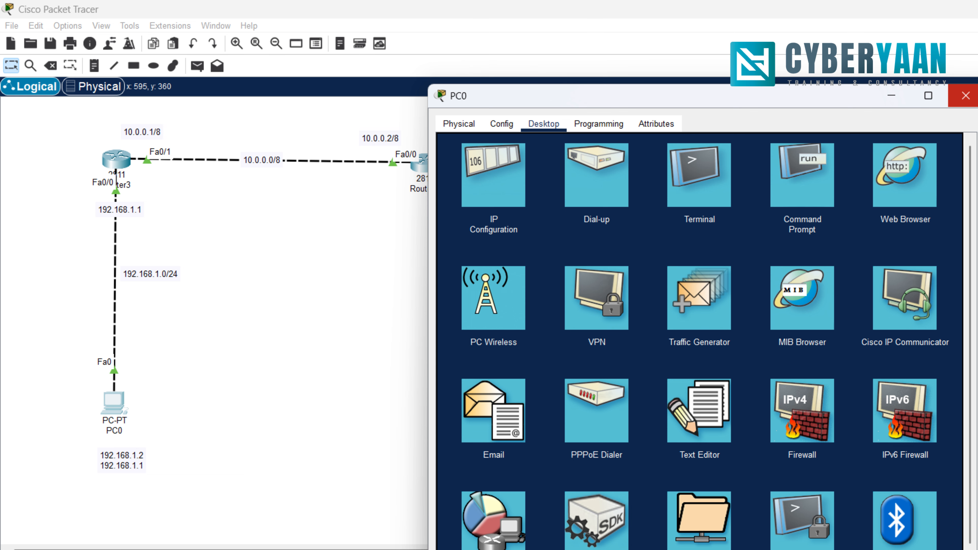
pyautogui.click(965, 95)
# Configure PC1 with static IPv4 address 192.168.2.2, subnet mask 255.255.255.0 and default gateway 192.168.2.1.
pyautogui.click(976, 408)
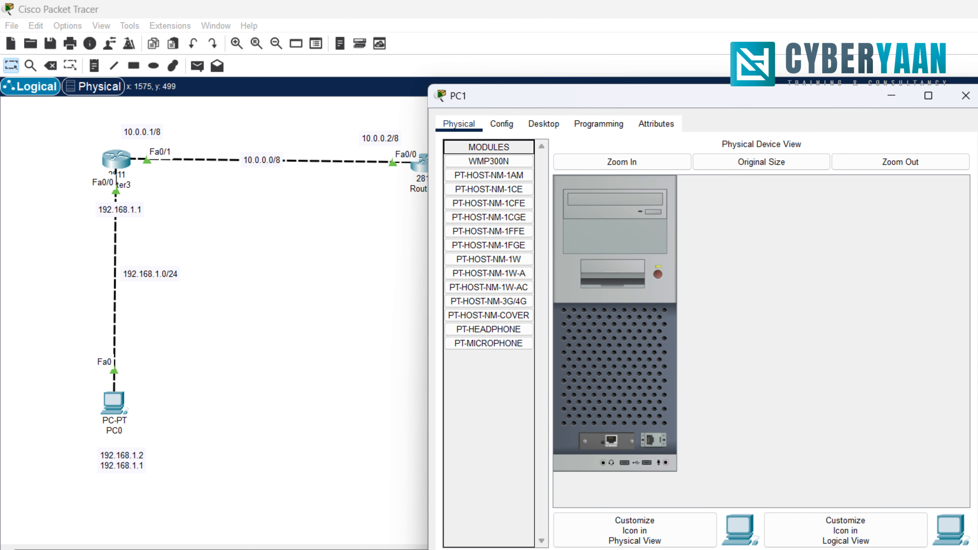
pyautogui.click(543, 124)
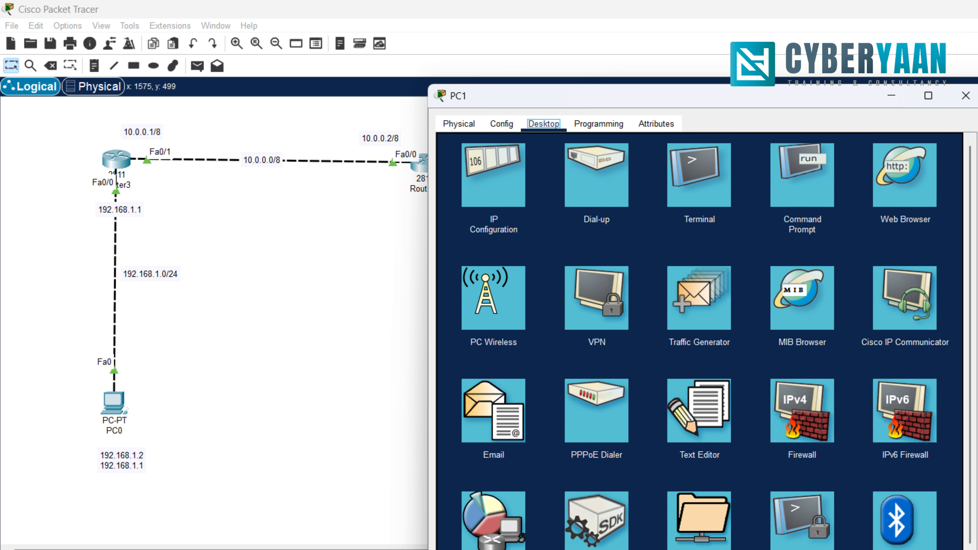
pyautogui.click(493, 175)
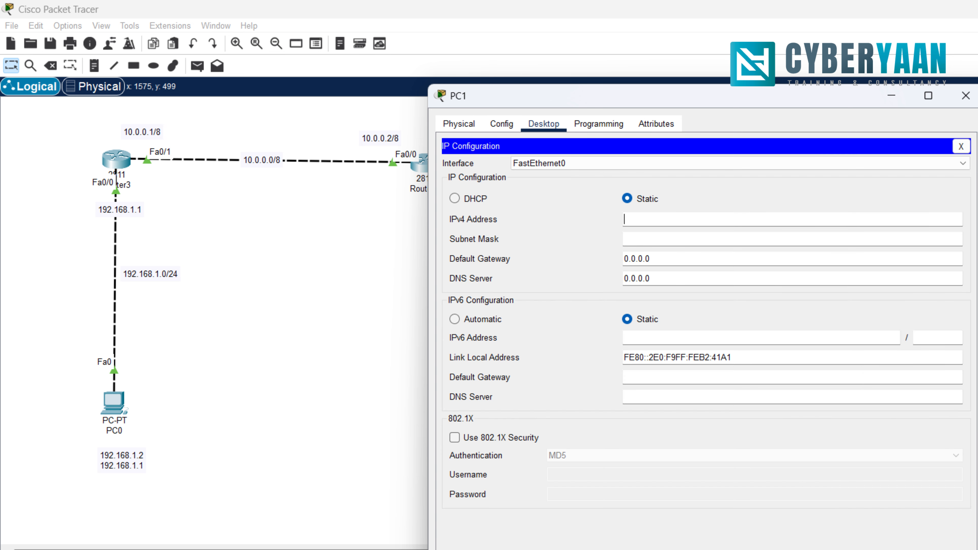
pyautogui.write('192.168.2.2')
pyautogui.press('Tab')
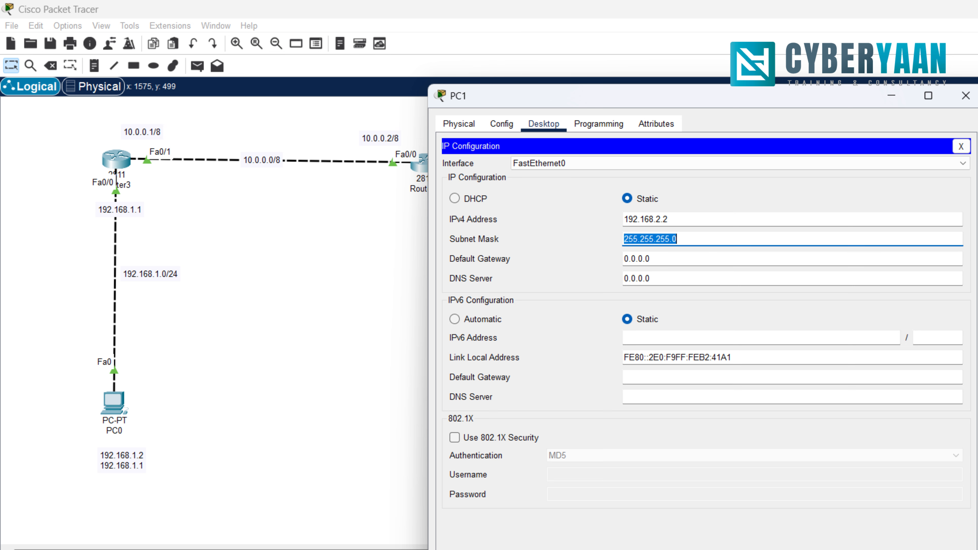
pyautogui.press('Tab')
pyautogui.write('192.')
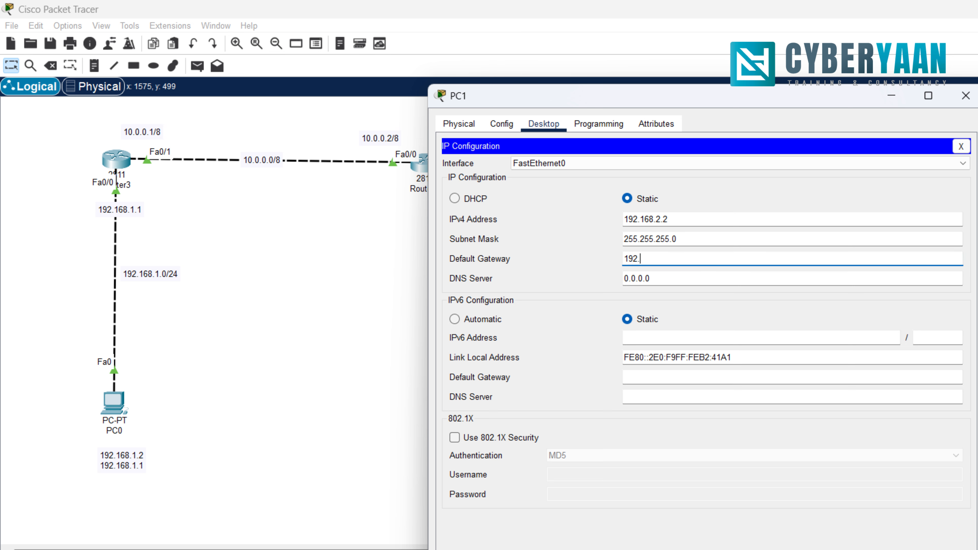
pyautogui.write('168.2.1')
pyautogui.click(960, 146)
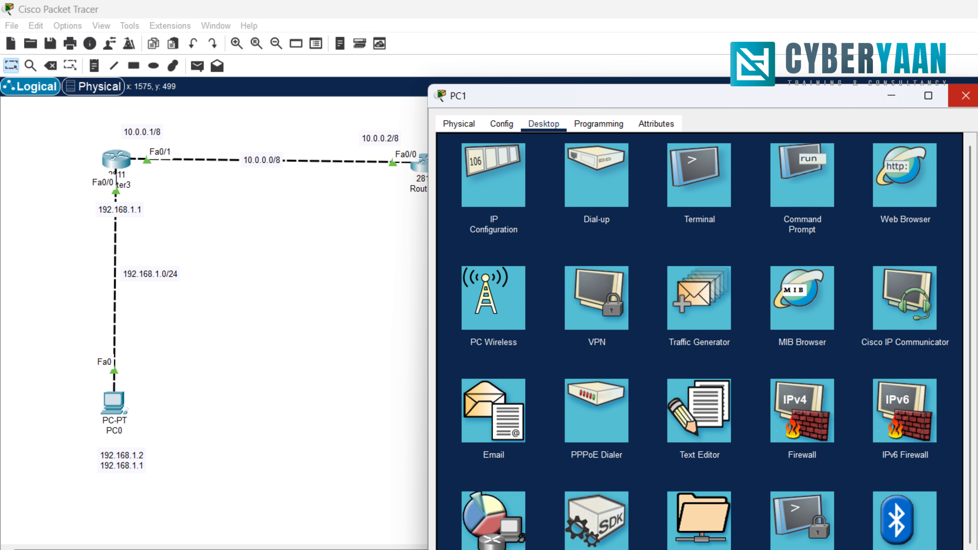
pyautogui.click(962, 96)
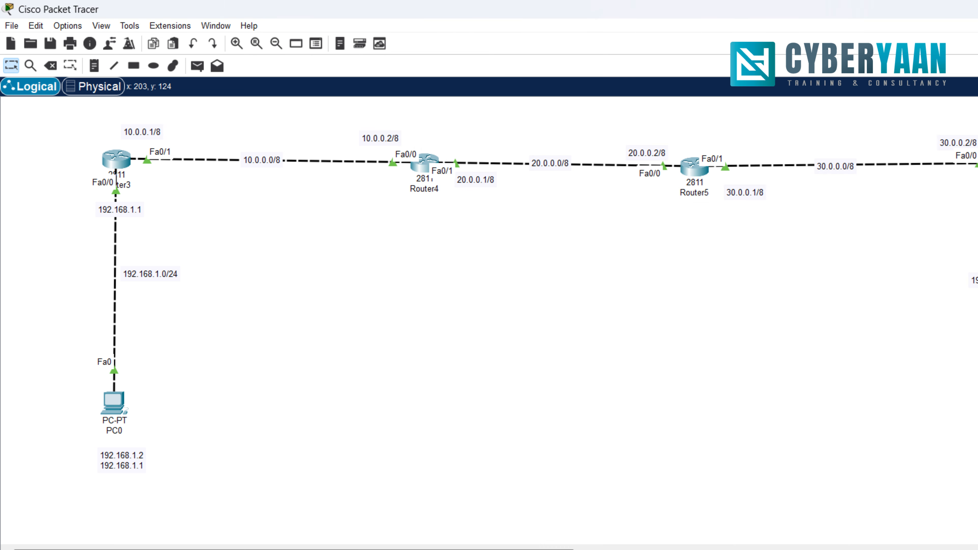
# Open the R1 command line and display its routing table with show ip route.
pyautogui.click(115, 159)
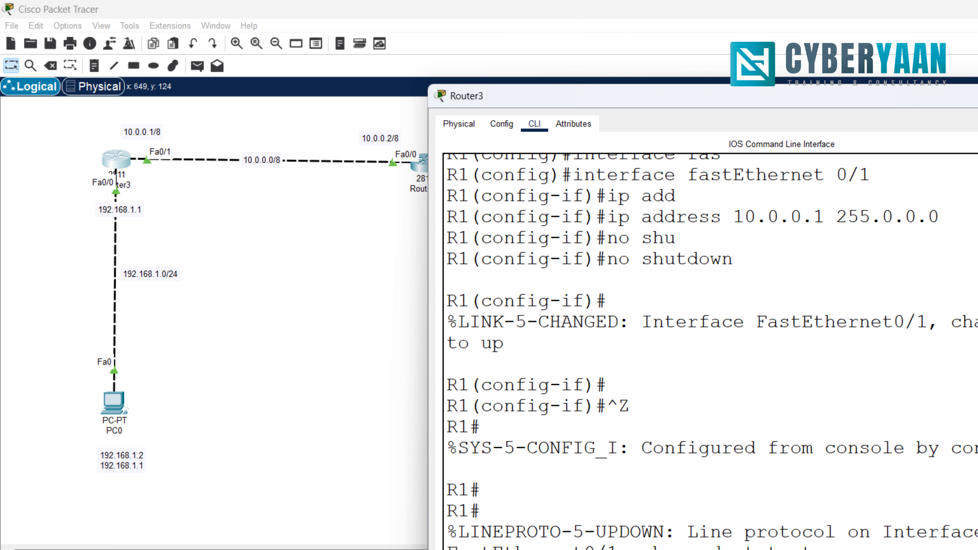
pyautogui.press('super+Up')
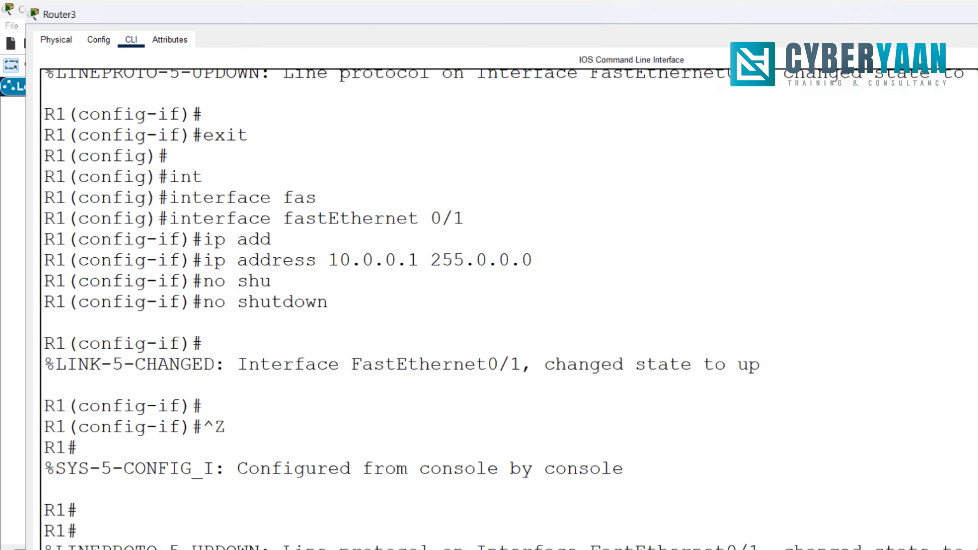
pyautogui.press('Return')
pyautogui.press('Return')
pyautogui.press('Return')
pyautogui.press('Return')
pyautogui.press('Return')
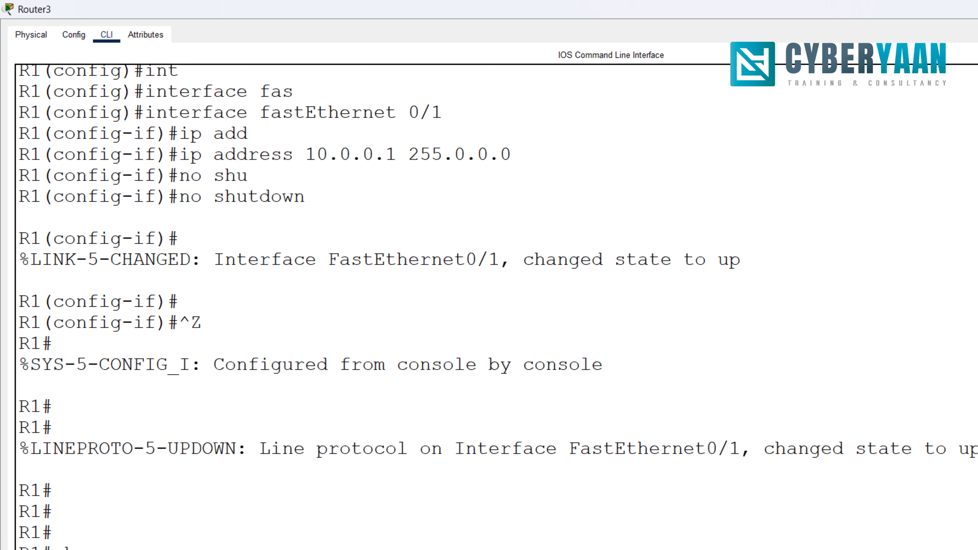
pyautogui.write('sh')
pyautogui.press('Tab')
pyautogui.write('i')
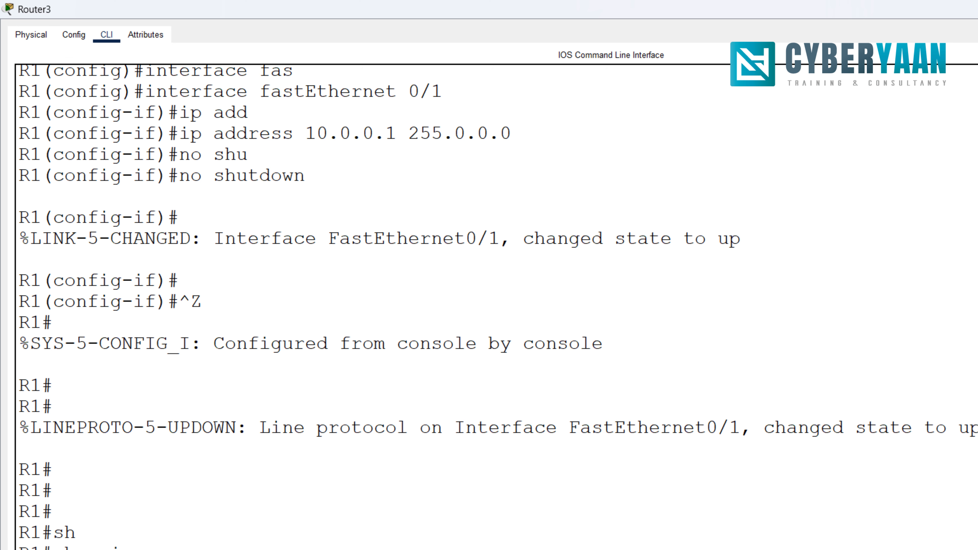
pyautogui.write('p ro')
pyautogui.press('Tab')
pyautogui.press('Return')
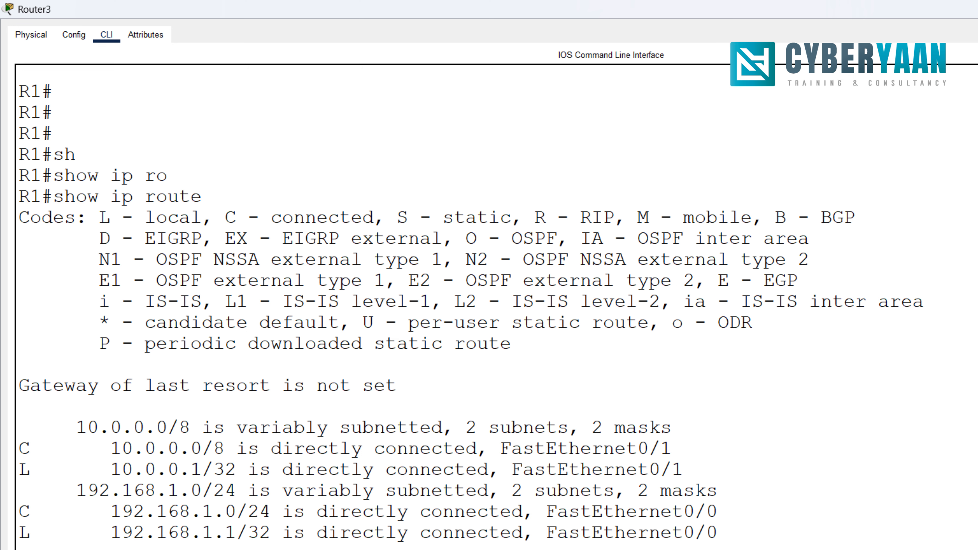
# Add a static route on R1 to network 192.168.2.0 with mask 255.255.255.0 via next hop 10.0.0.2, and leave configuration mode.
pyautogui.press('Tab')
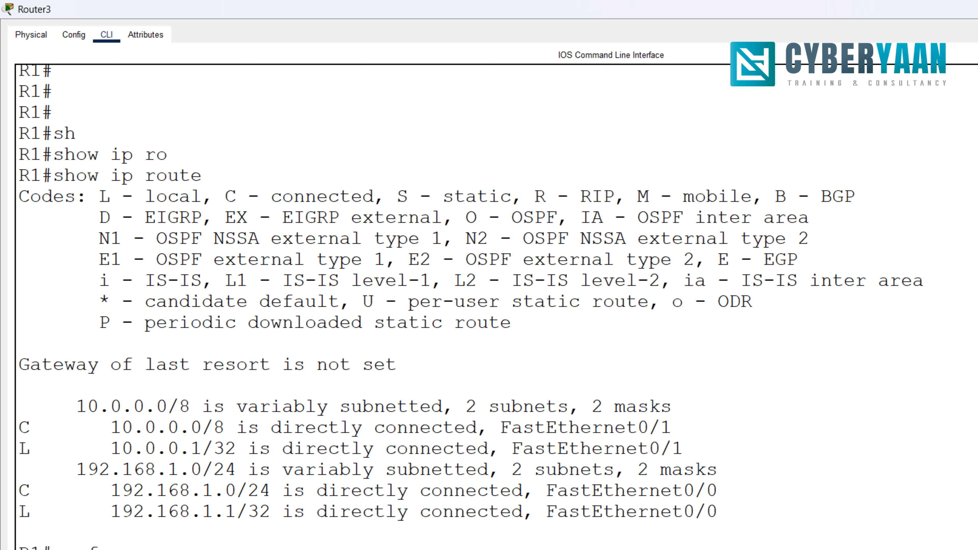
pyautogui.press('Tab')
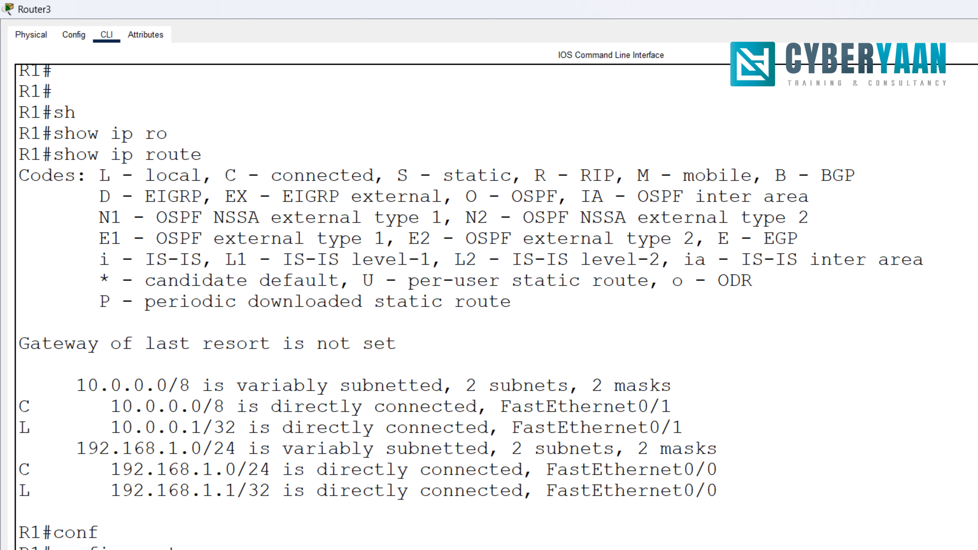
pyautogui.press('Tab')
pyautogui.press('Return')
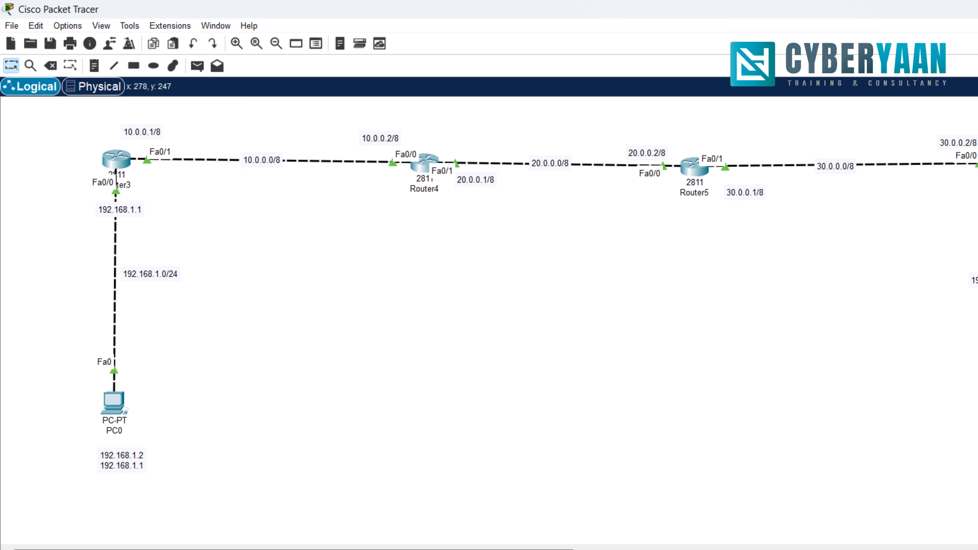
pyautogui.click(116, 159)
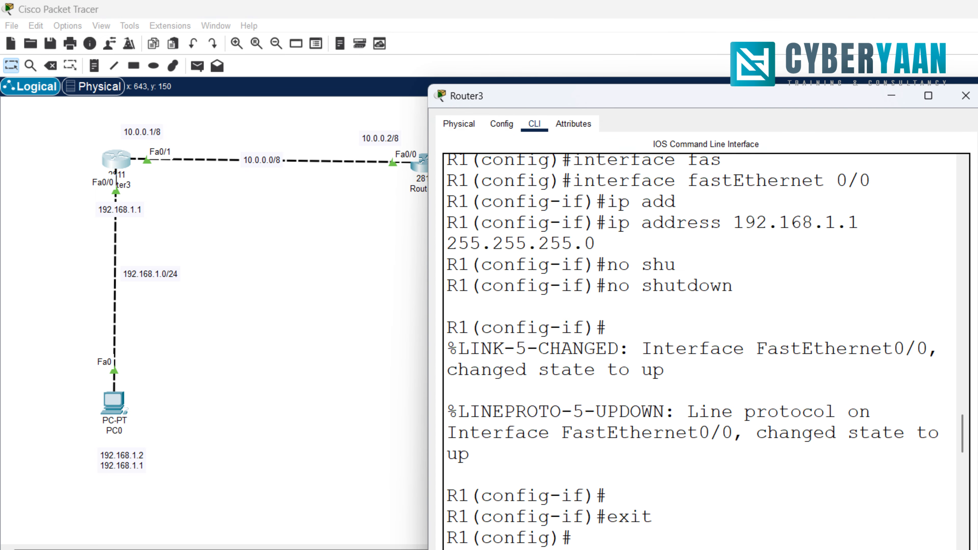
pyautogui.click(928, 96)
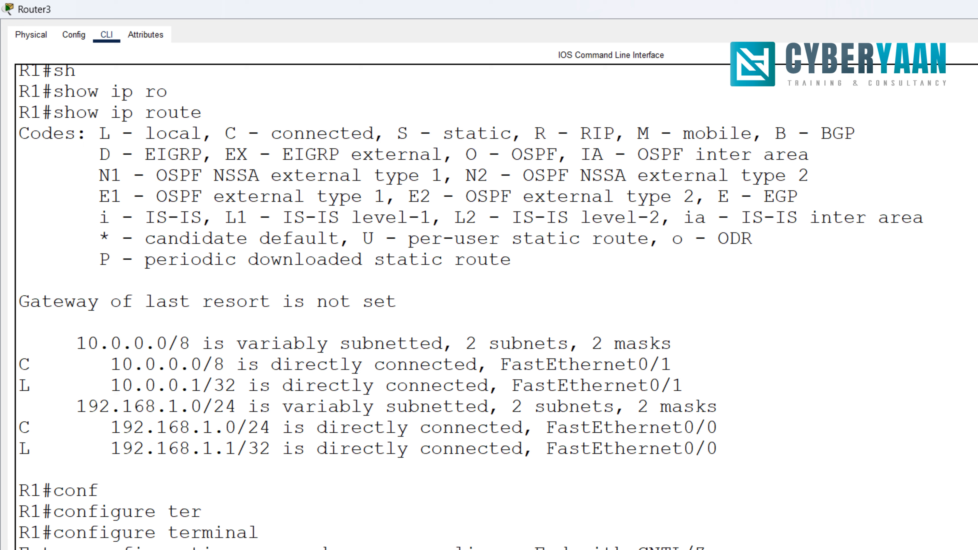
pyautogui.press('super+Down')
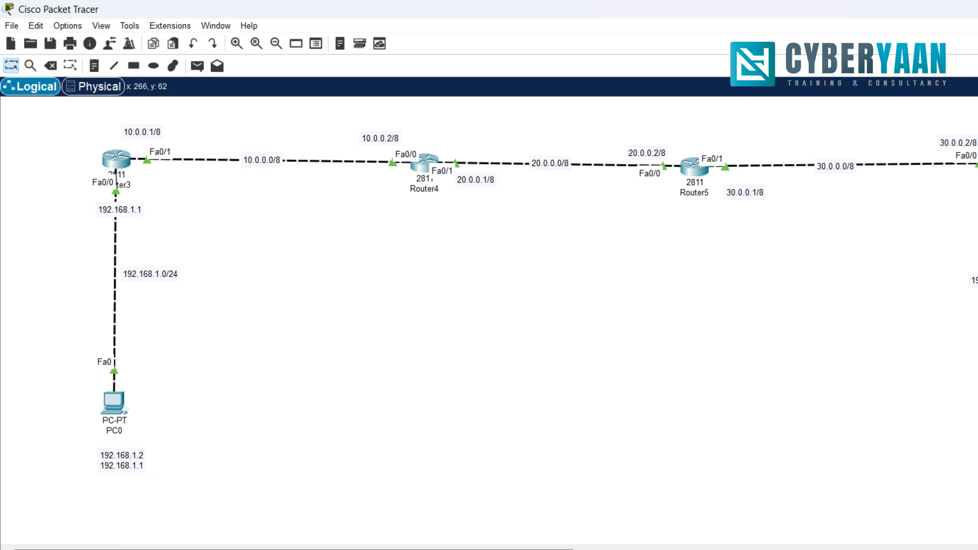
pyautogui.click(116, 158)
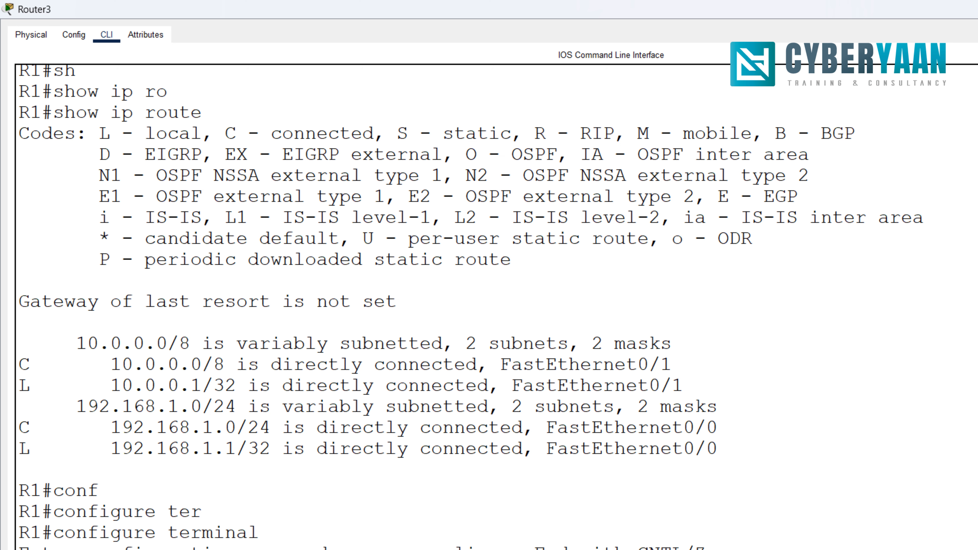
pyautogui.press('Return')
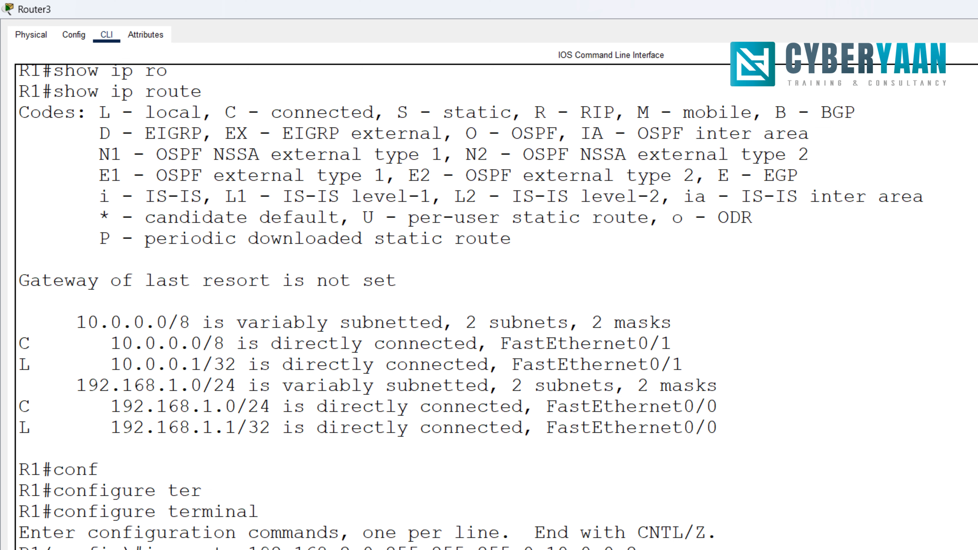
pyautogui.hotkey('ctrl', 'z')
pyautogui.press('Return')
pyautogui.press('Return')
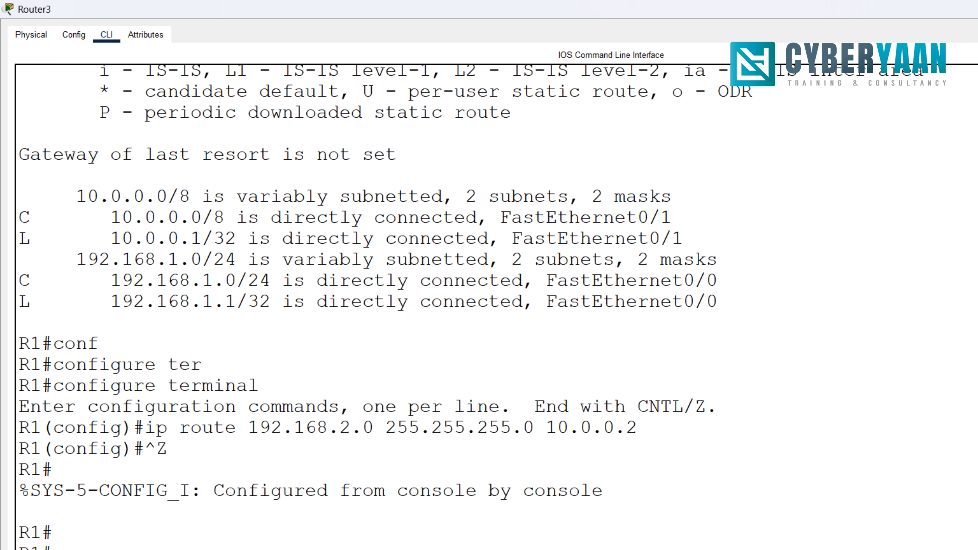
# Display R1's routing table again with show ip route and examine the static route entry for the 192.168.2.0 network.
pyautogui.press('Return')
pyautogui.write('sh')
pyautogui.press('Tab')
pyautogui.write('i')
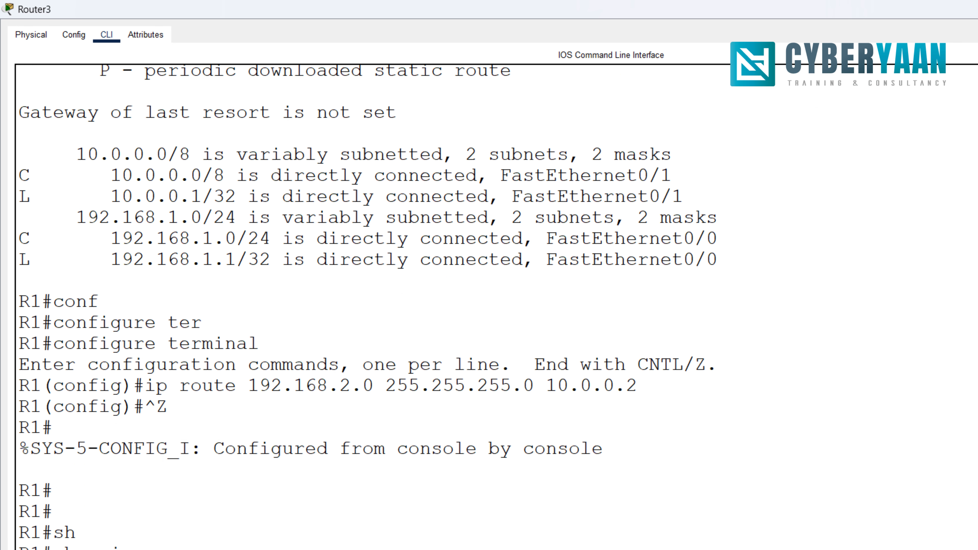
pyautogui.write('p ro')
pyautogui.press('Tab')
pyautogui.press('Return')
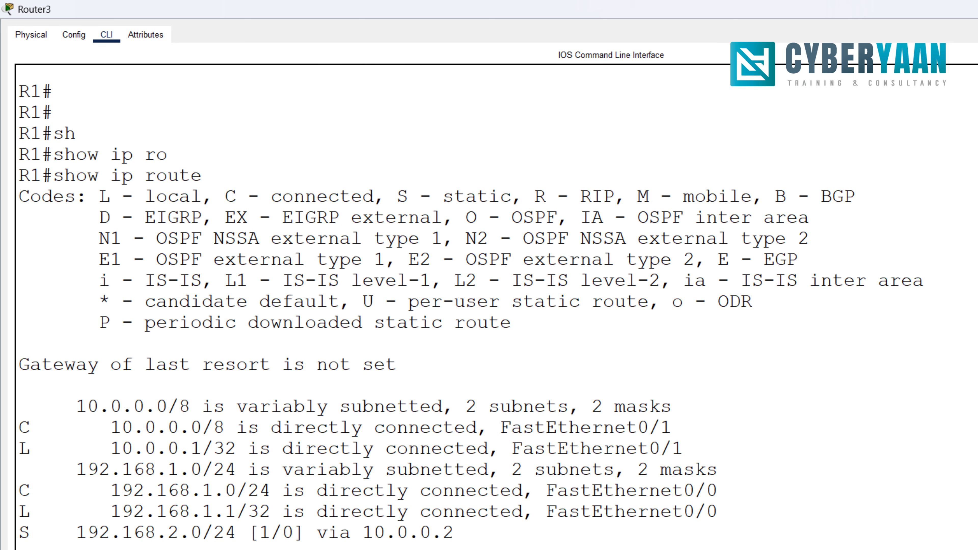
pyautogui.doubleClick(24, 532)
pyautogui.moveTo(30, 533); pyautogui.dragTo(454, 533)
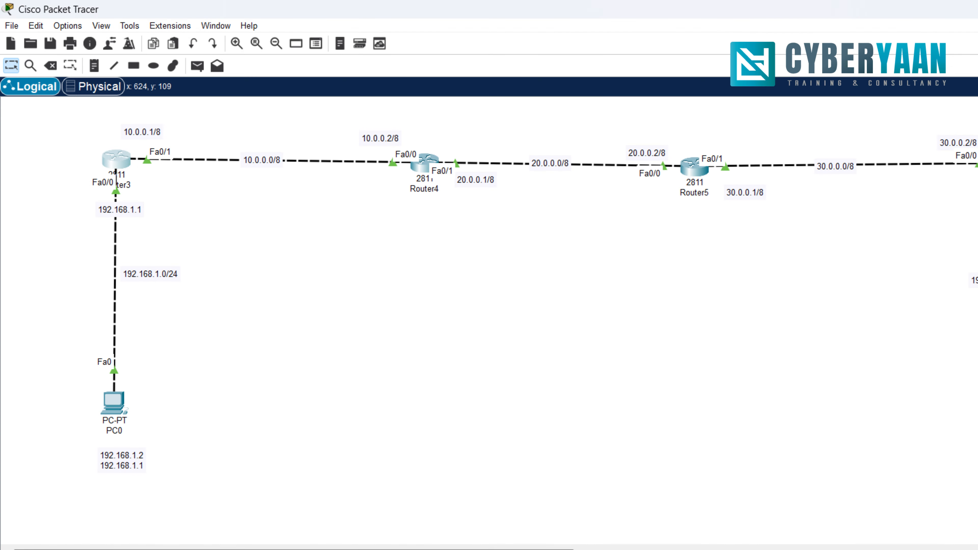
pyautogui.click(516, 235)
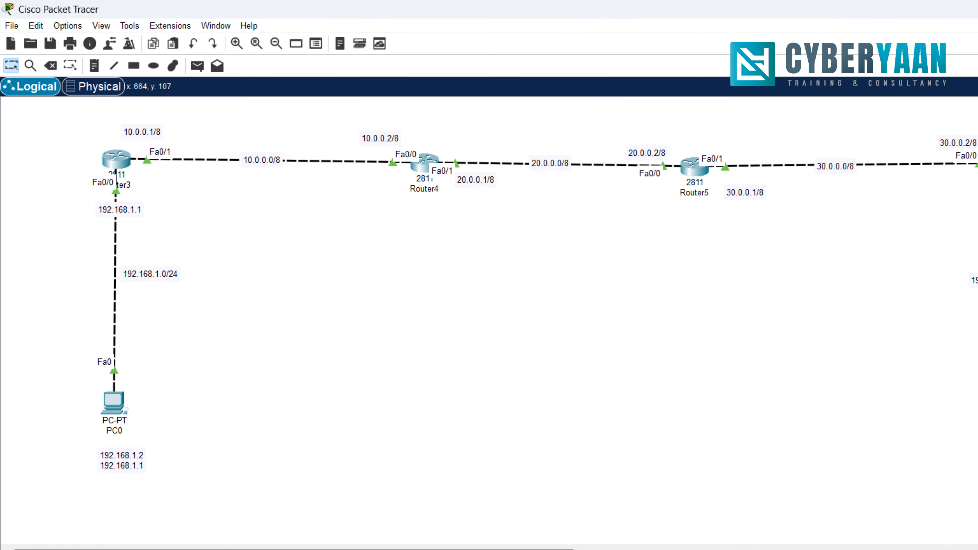
# Open the R2 command line and display its routing table with show ip route.
pyautogui.click(423, 163)
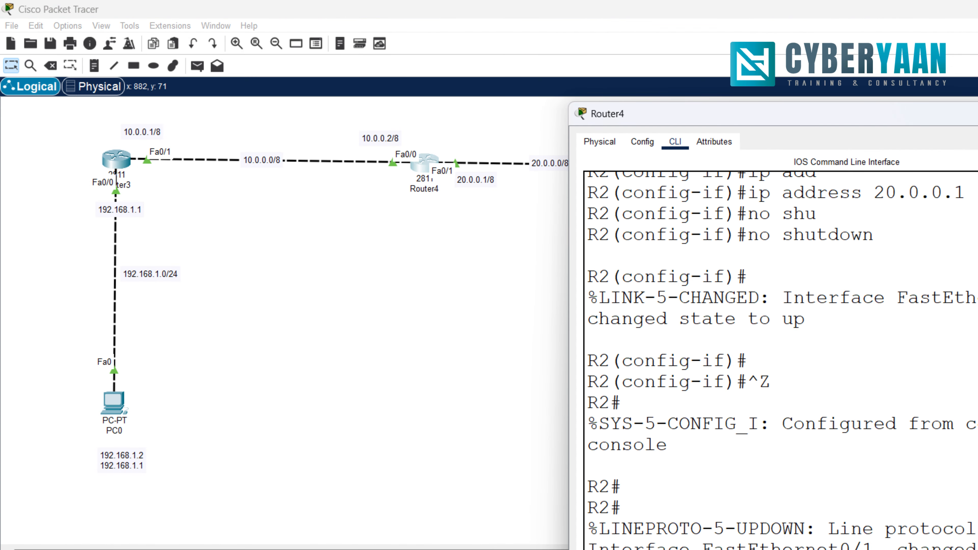
pyautogui.press('super+Up')
pyautogui.click(179, 404)
pyautogui.press('Return')
pyautogui.press('Return')
pyautogui.press('Return')
pyautogui.press('Return')
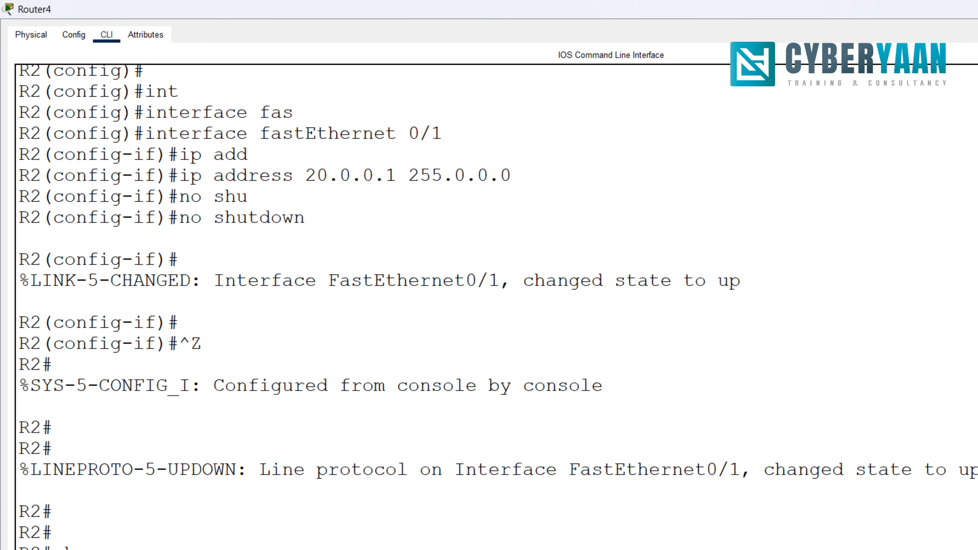
pyautogui.write('sh')
pyautogui.press('Tab')
pyautogui.write('i')
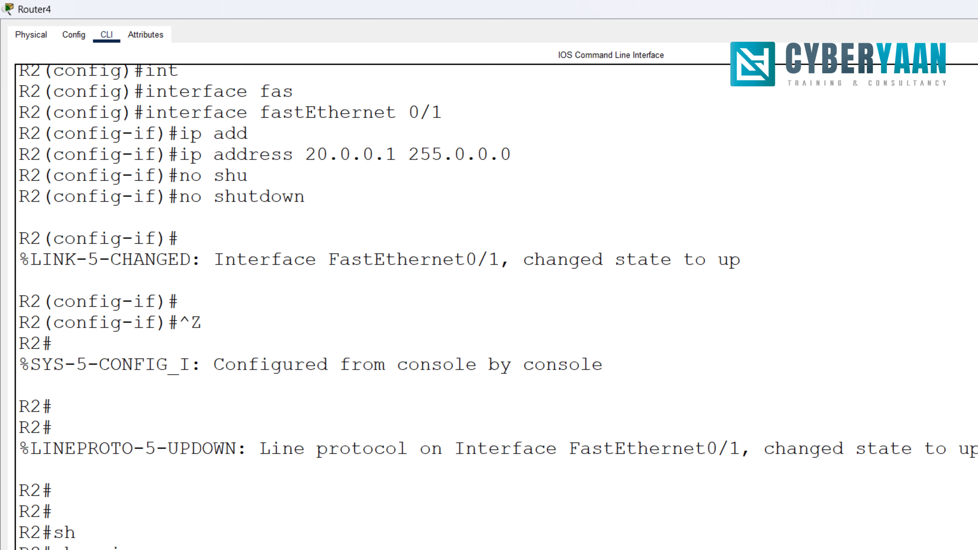
pyautogui.write('p ro')
pyautogui.press('Tab')
pyautogui.press('Return')
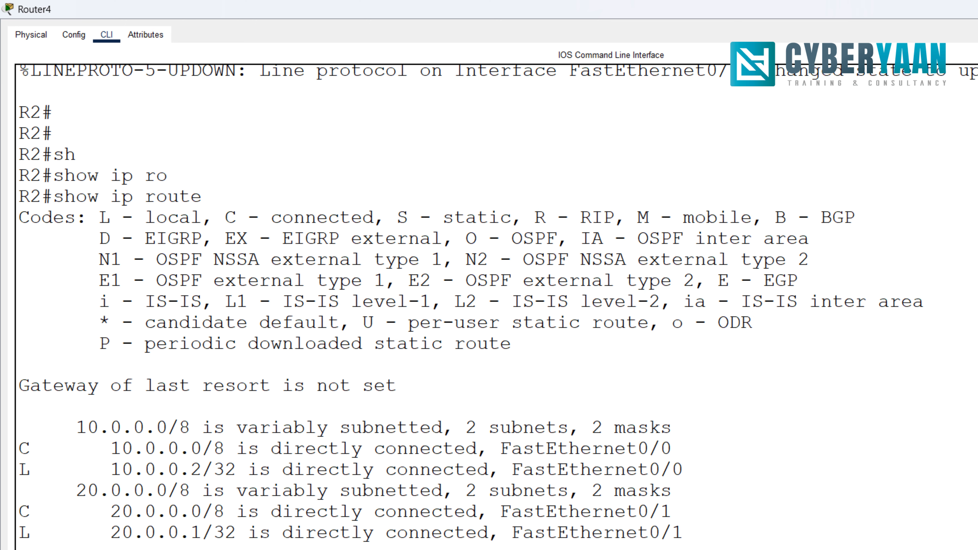
# Add a static route on R2 to network 192.168.2.0 with mask 255.255.255.0 via next hop 20.0.0.2, and leave configuration mode.
pyautogui.press('Return')
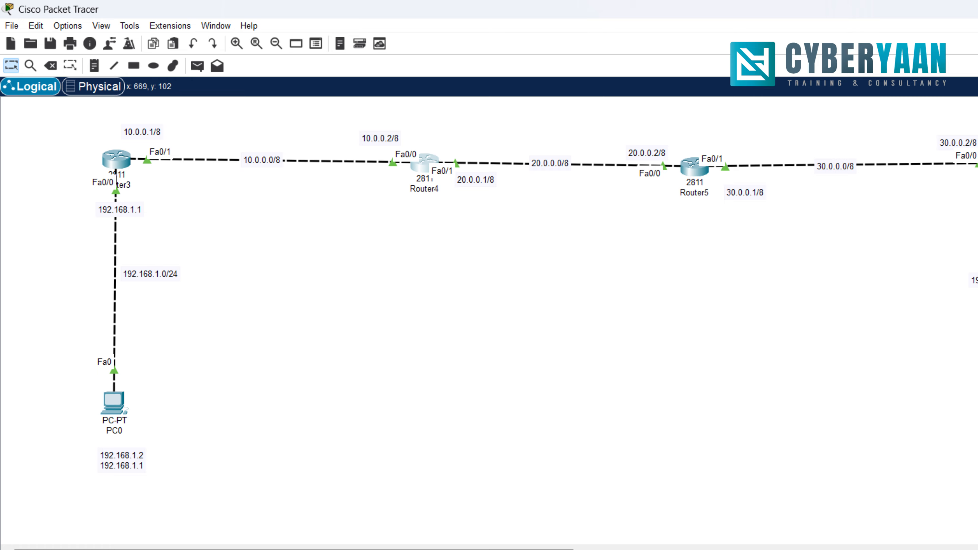
pyautogui.click(425, 161)
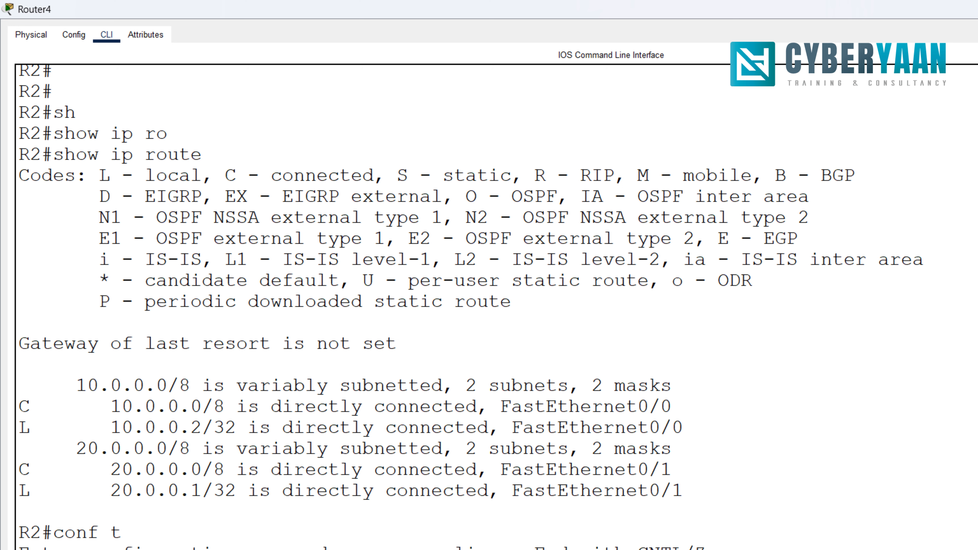
pyautogui.press('Return')
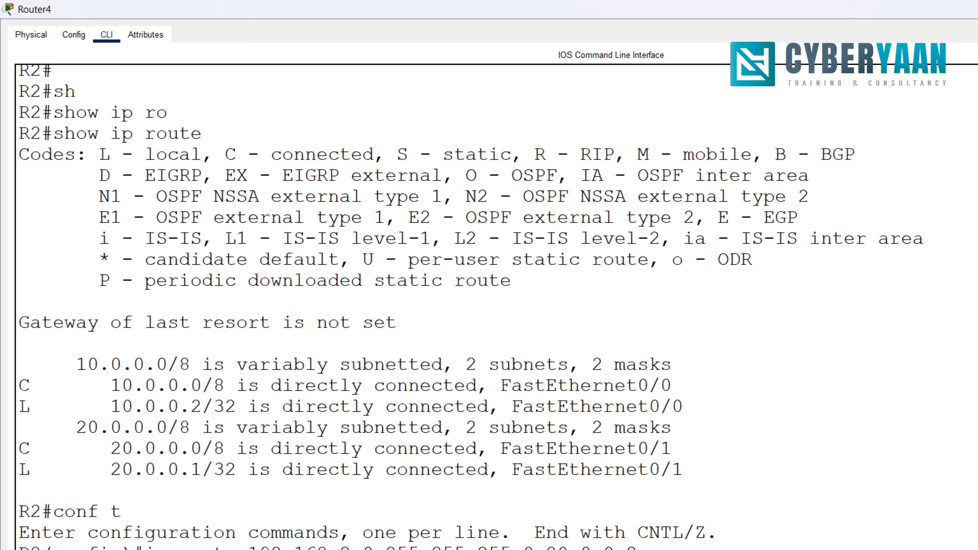
pyautogui.hotkey('ctrl', 'z')
pyautogui.press('Return')
pyautogui.press('Return')
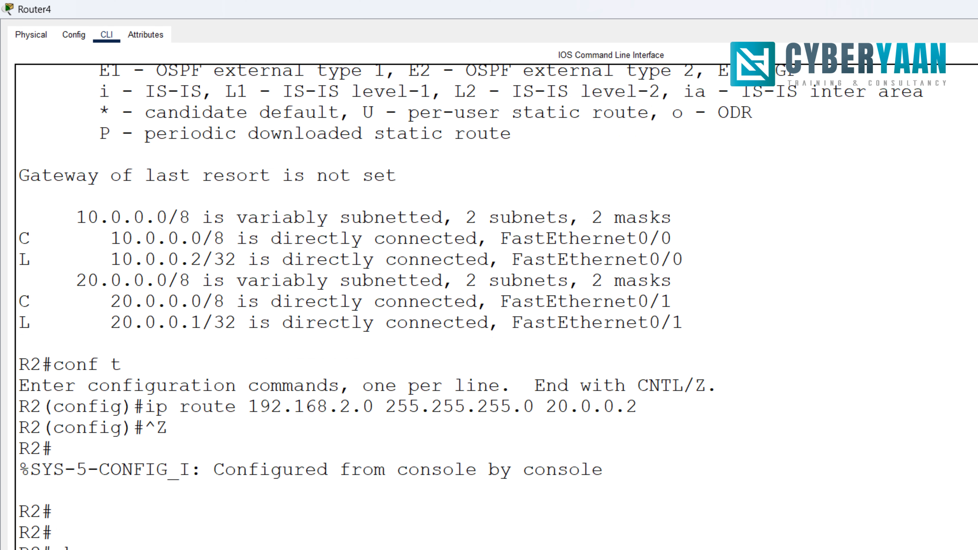
# Check the static route on R2 with show ip route, and return to the network topology.
pyautogui.write('sh')
pyautogui.press('Tab')
pyautogui.write('ip ro')
pyautogui.press('Tab')
pyautogui.press('Return')
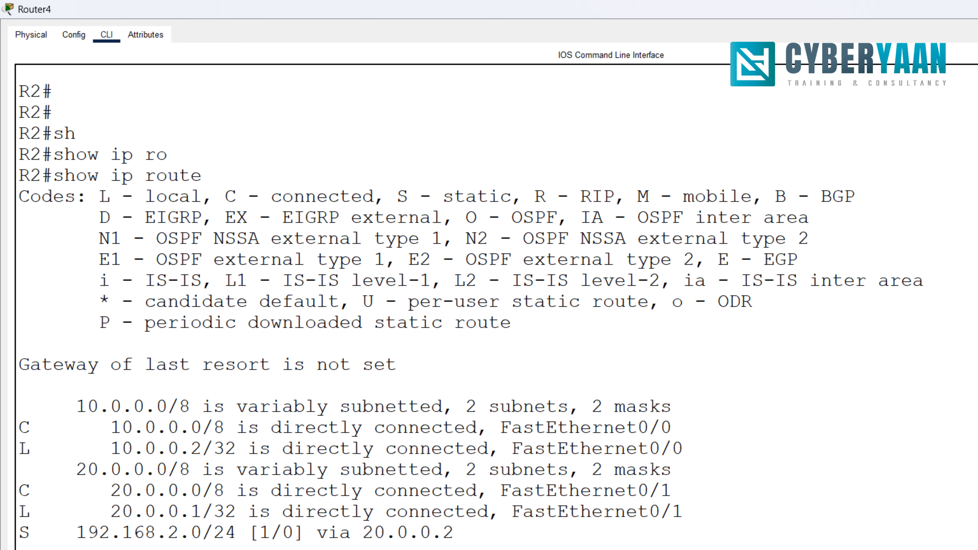
pyautogui.hotkey('alt', 'Tab')
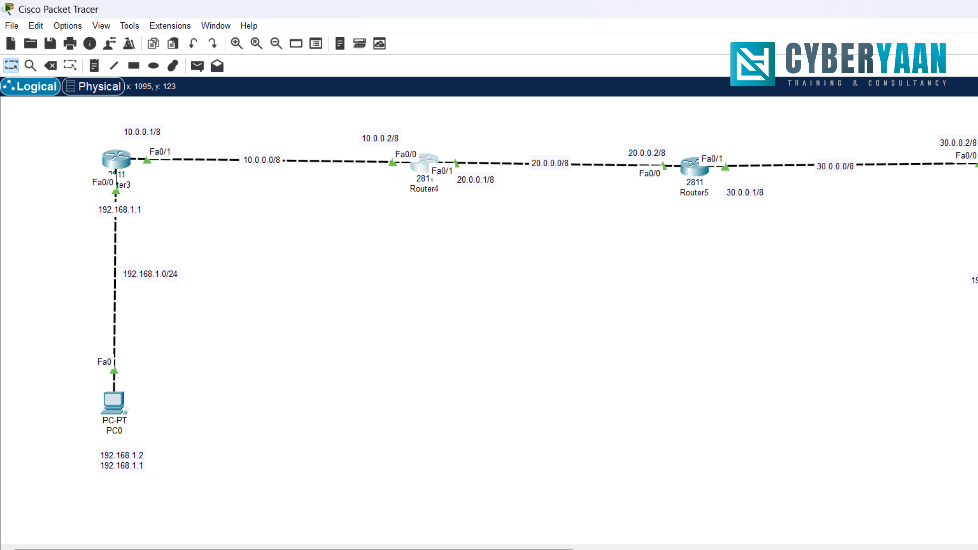
# Open the R3 command line and display its routing table with show ip route.
pyautogui.click(694, 167)
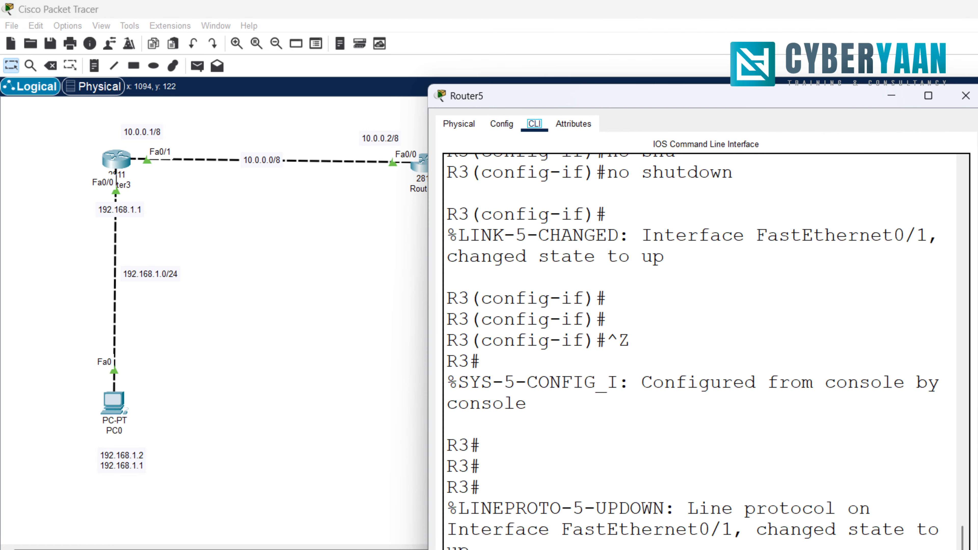
pyautogui.click(928, 96)
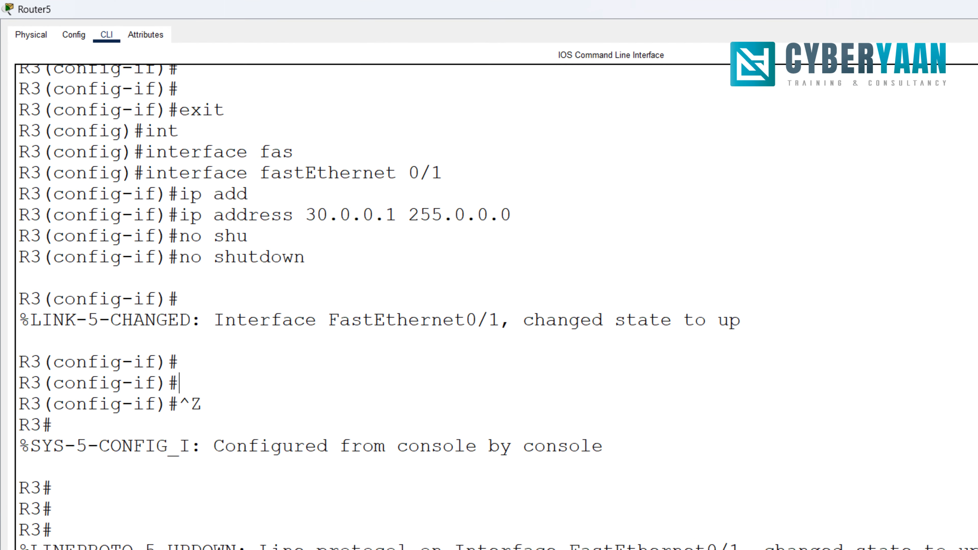
pyautogui.press('Return')
pyautogui.press('Return')
pyautogui.write('sh')
pyautogui.press('Tab')
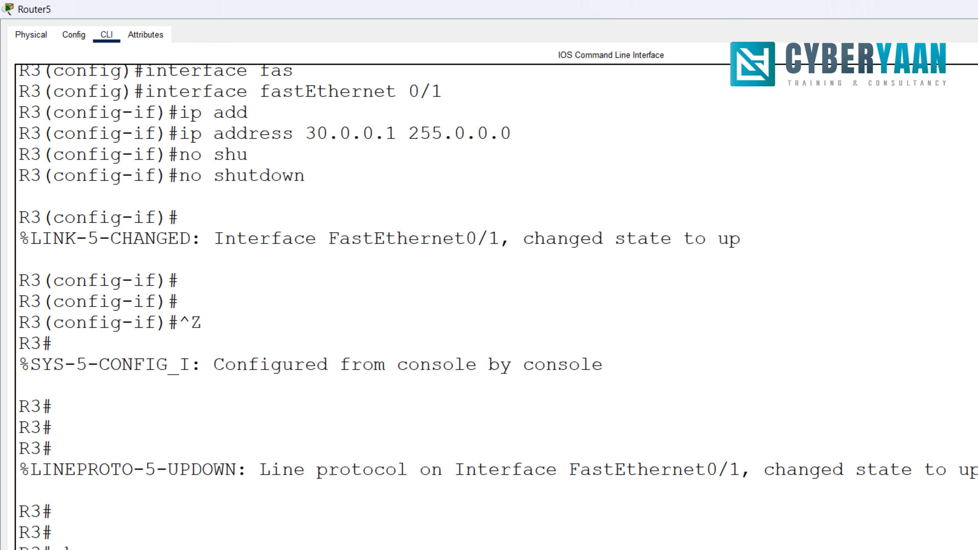
pyautogui.write('ip ro')
pyautogui.press('Tab')
pyautogui.press('Return')
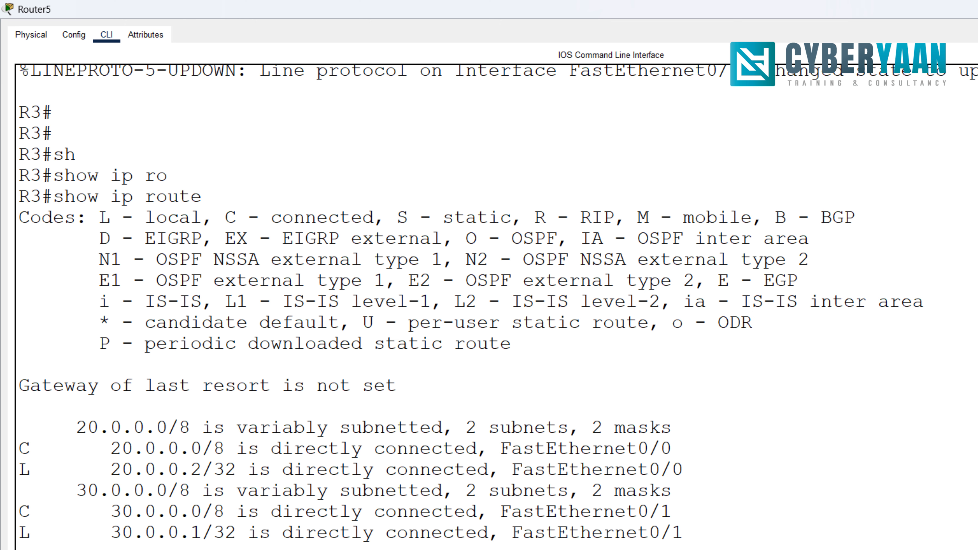
# Enter global configuration mode on R3 and add a static route to 192.168.2.0 with mask 255.255.255.0 via next hop 30.0.0.2.
pyautogui.write('conf')
pyautogui.press('Tab')
pyautogui.write('t')
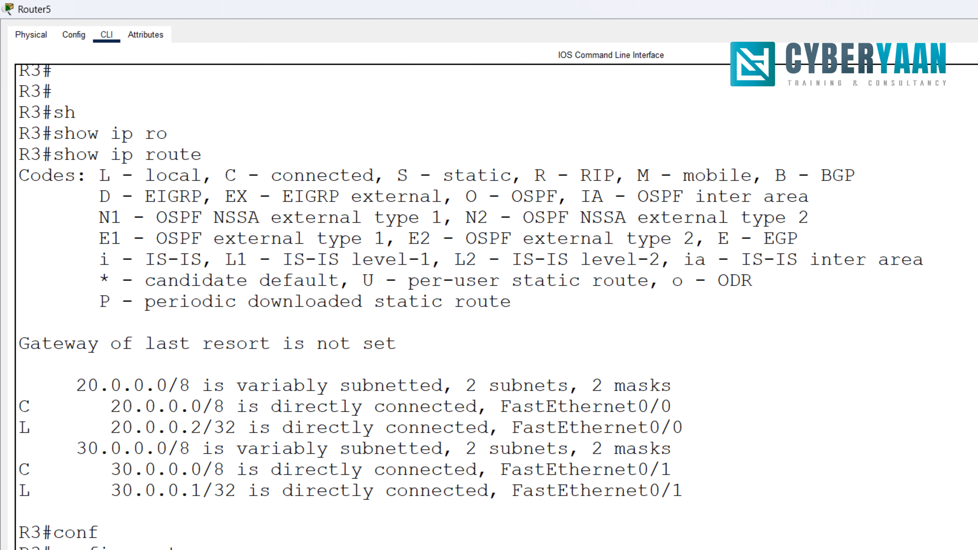
pyautogui.write('er')
pyautogui.press('Tab')
pyautogui.press('Return')
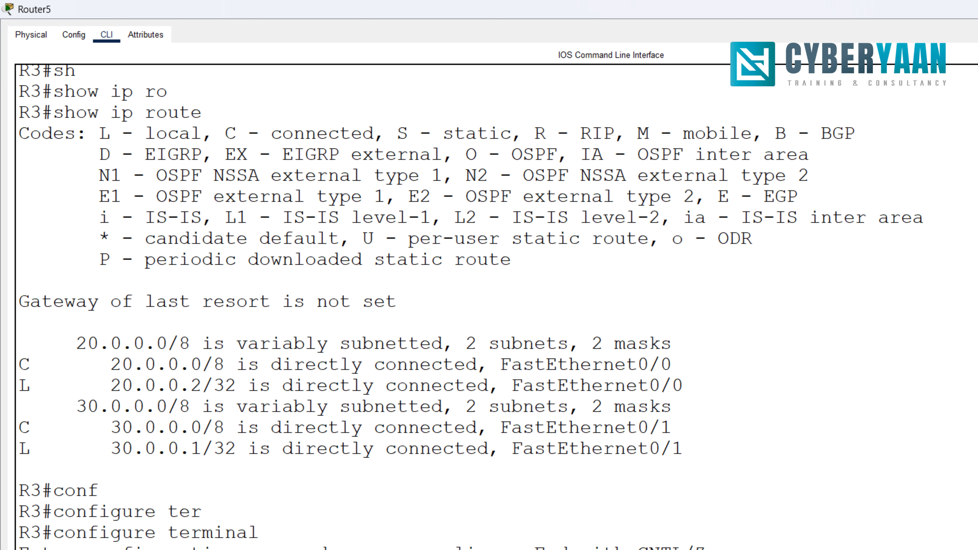
pyautogui.press('Return')
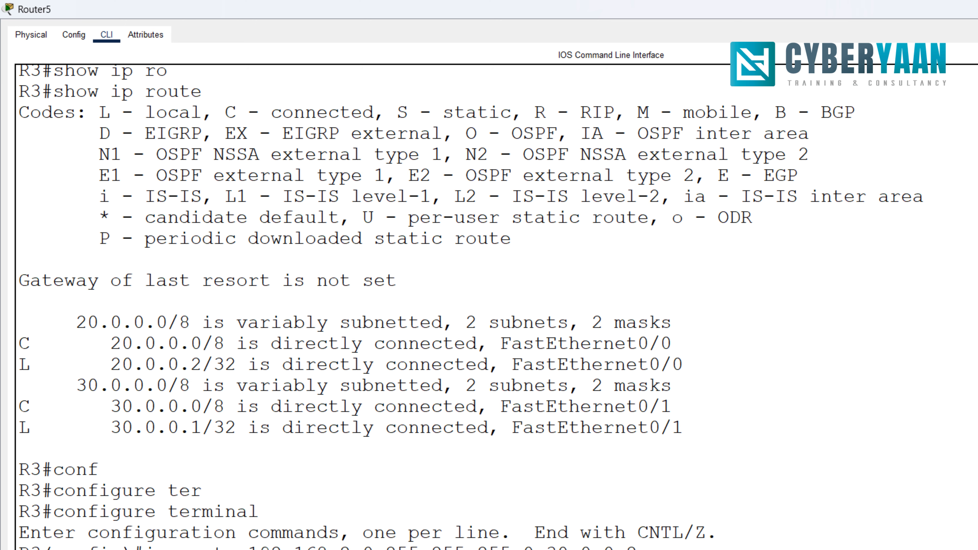
# Leave configuration mode on R3 and check its static route with show ip route.
pyautogui.hotkey('ctrl', 'z')
pyautogui.press('Return')
pyautogui.press('Return')
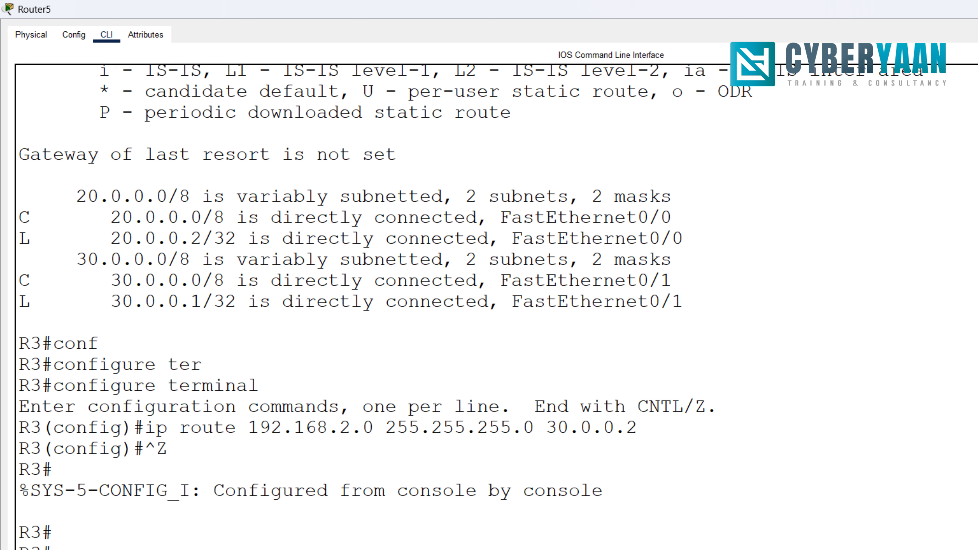
pyautogui.press('Return')
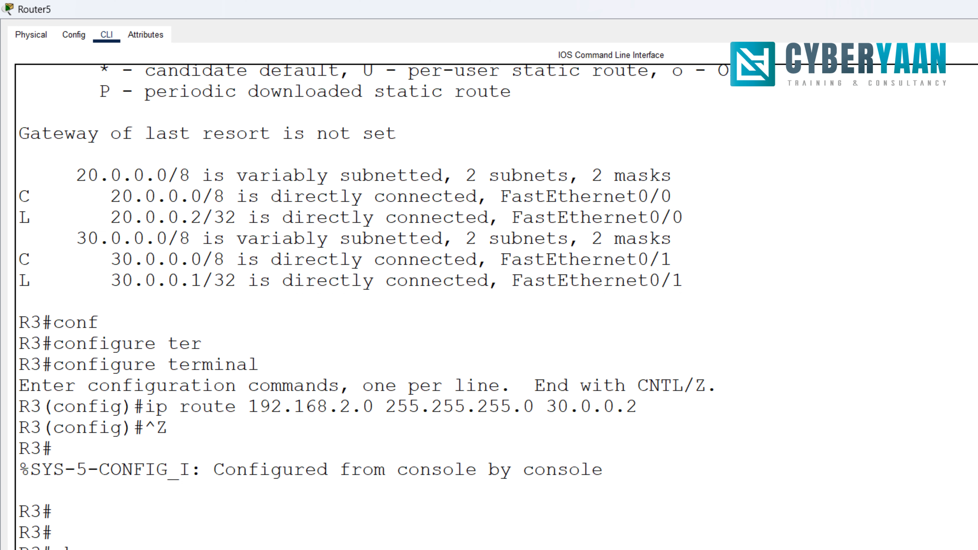
pyautogui.write('sh')
pyautogui.press('Tab')
pyautogui.write('ip ro')
pyautogui.press('Tab')
pyautogui.press('Return')
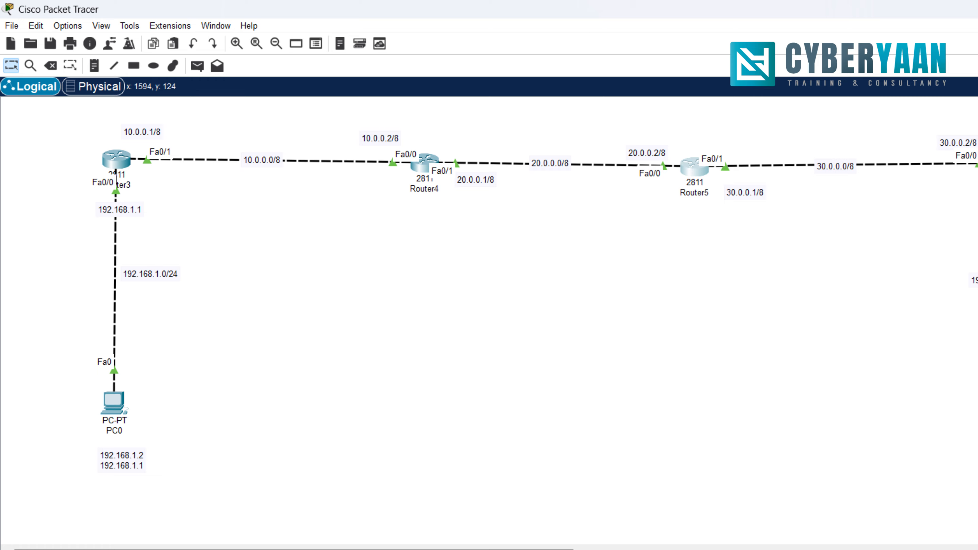
# Open the R4 command line and display its routing table with show ip route.
pyautogui.click(976, 166)
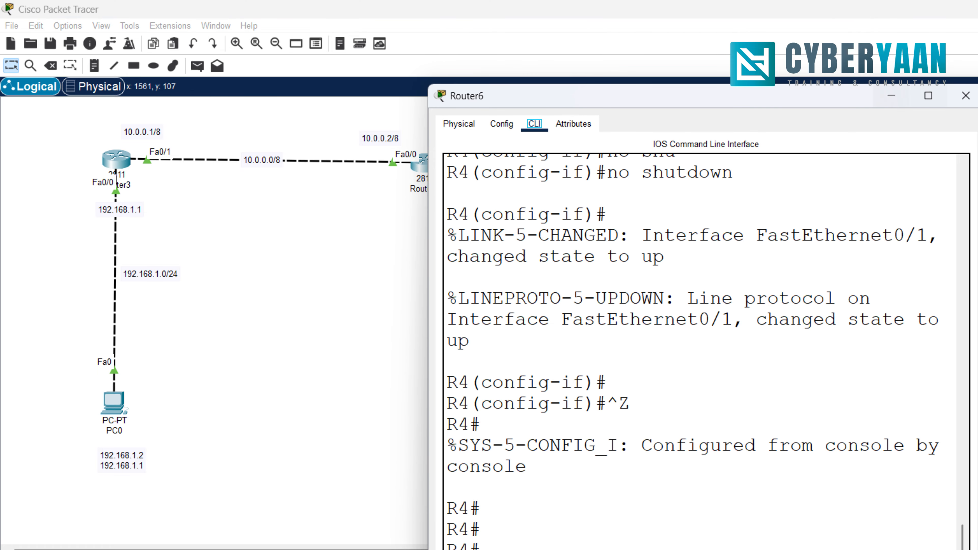
pyautogui.click(928, 96)
pyautogui.click(19, 383)
pyautogui.press('Return')
pyautogui.press('Return')
pyautogui.press('Return')
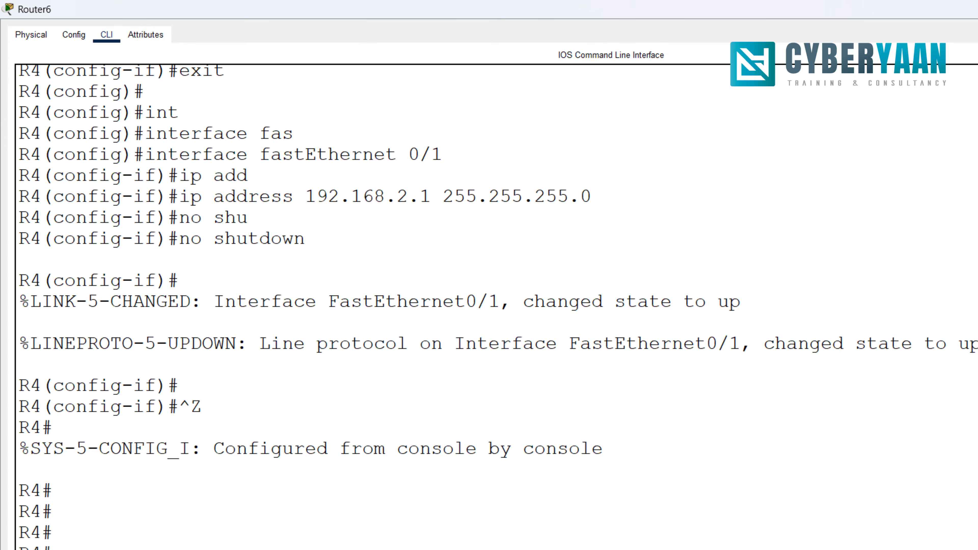
pyautogui.press('Return')
pyautogui.write('sh')
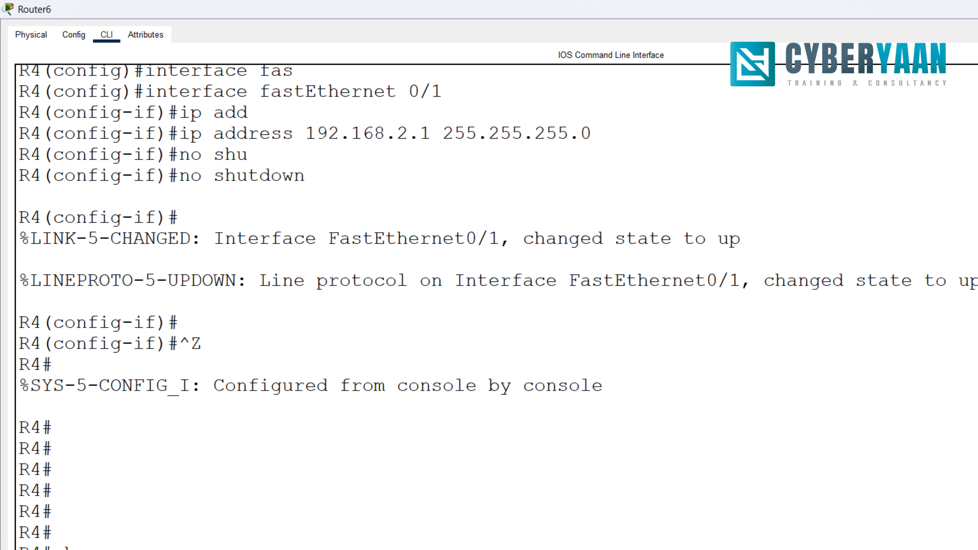
pyautogui.press('Tab')
pyautogui.write('ip ro')
pyautogui.press('Tab')
pyautogui.press('Return')
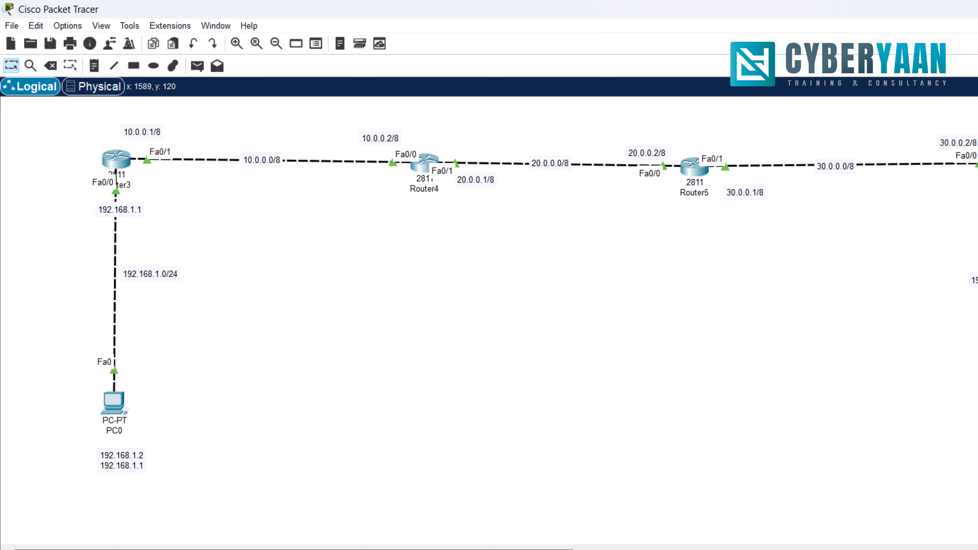
# Reopen the R4 command line from the topology and run show ip route again.
pyautogui.click(977, 166)
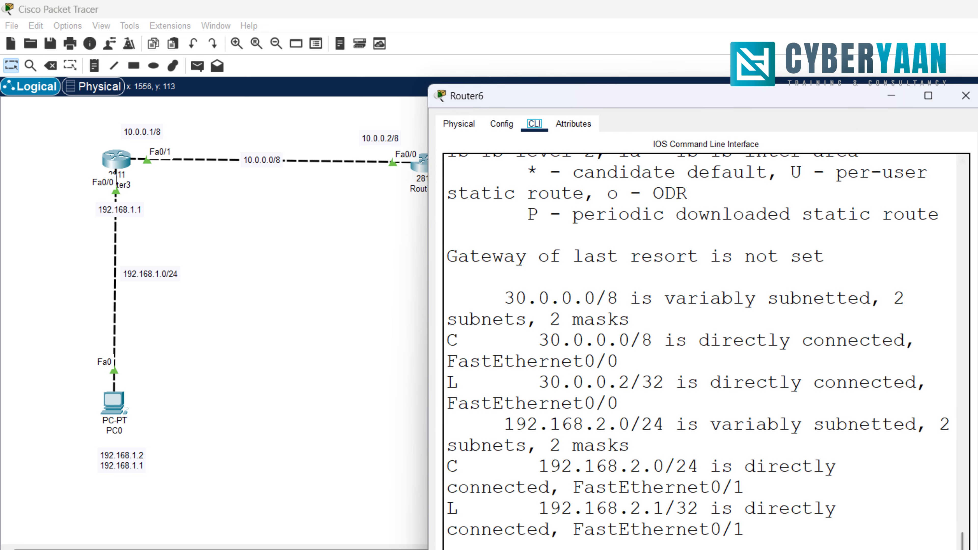
pyautogui.click(928, 96)
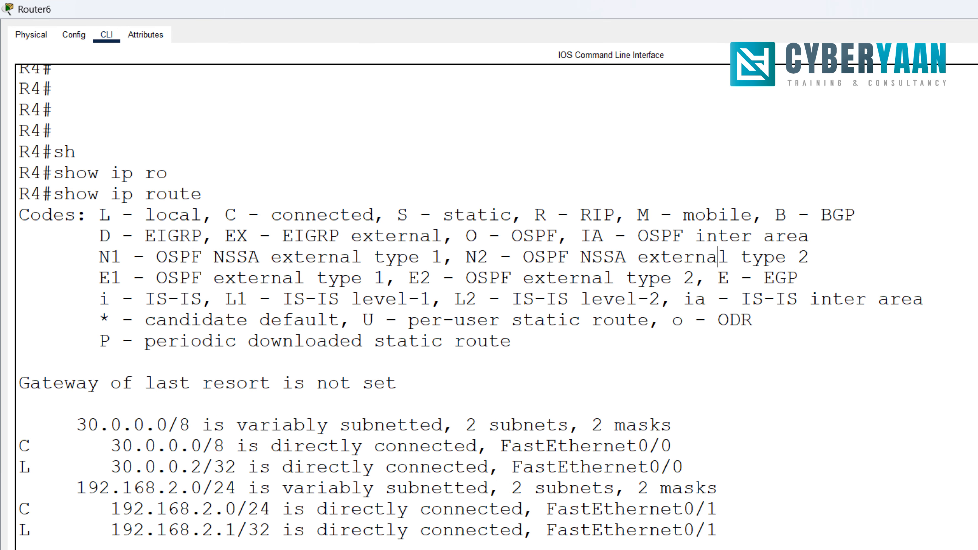
pyautogui.press('Return')
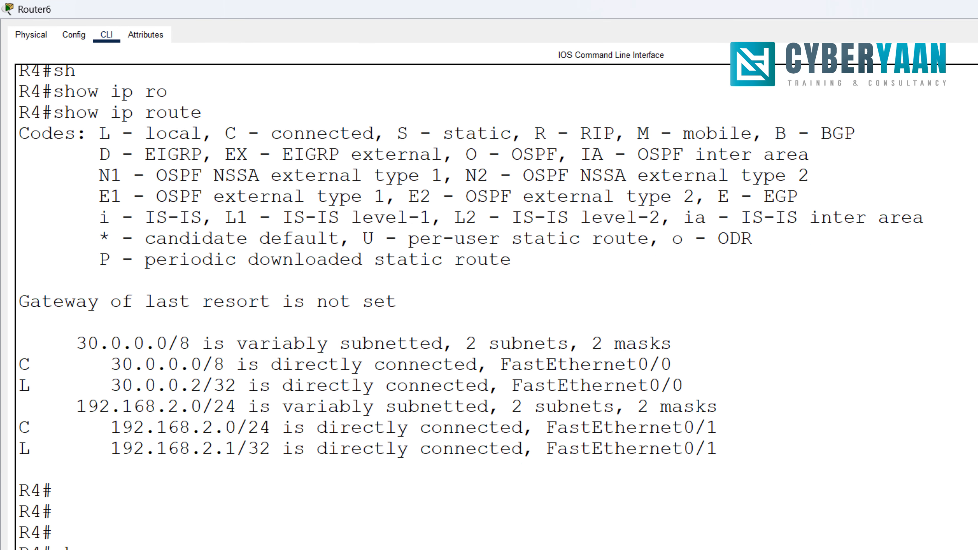
pyautogui.press('Tab')
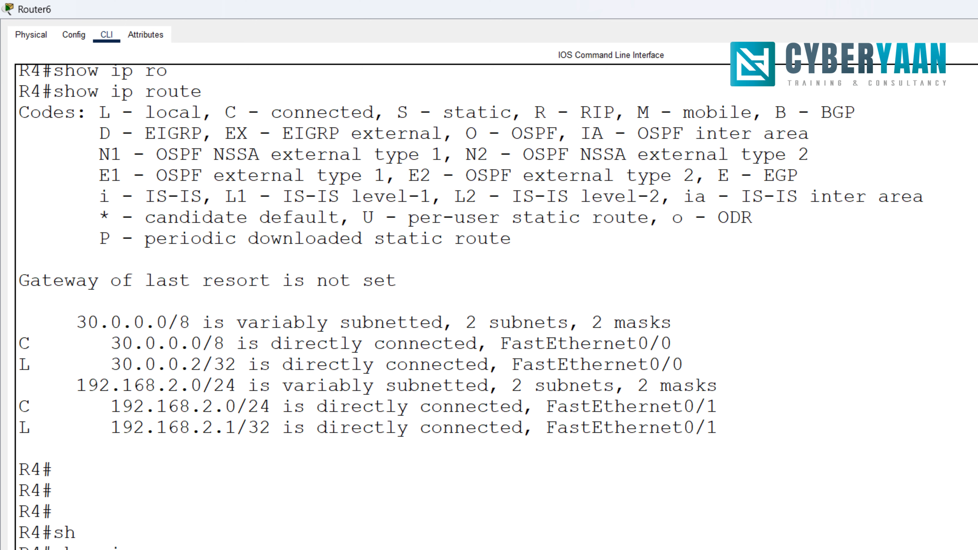
pyautogui.press('Return')
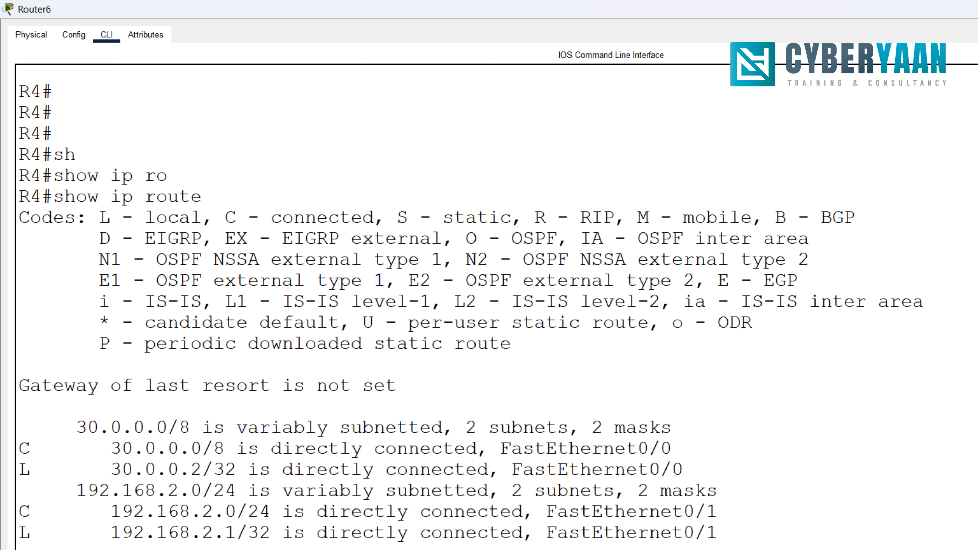
# Add a static route on R4 to network 192.168.1.0 with mask 255.255.255.0 via next hop 30.0.0.1, and leave configuration mode.
pyautogui.press('Return')
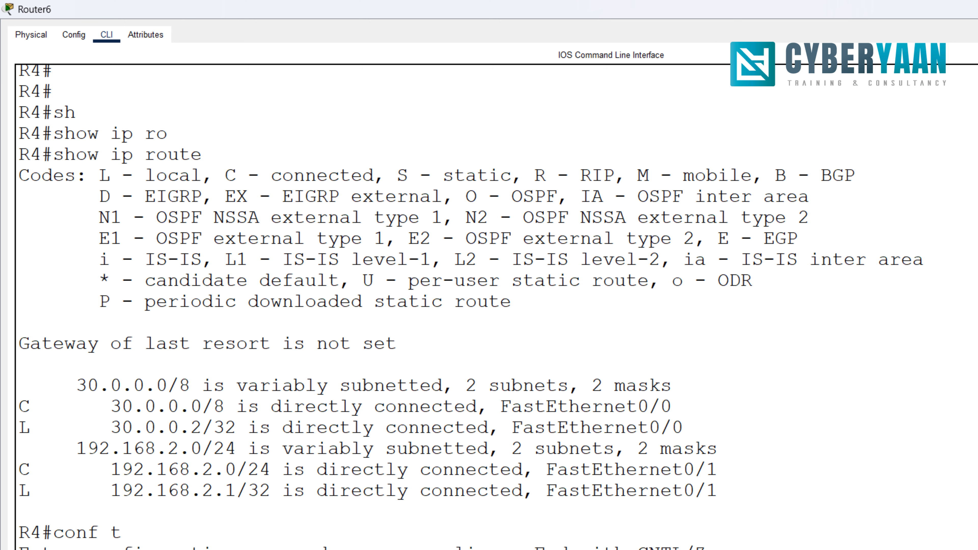
pyautogui.press('Return')
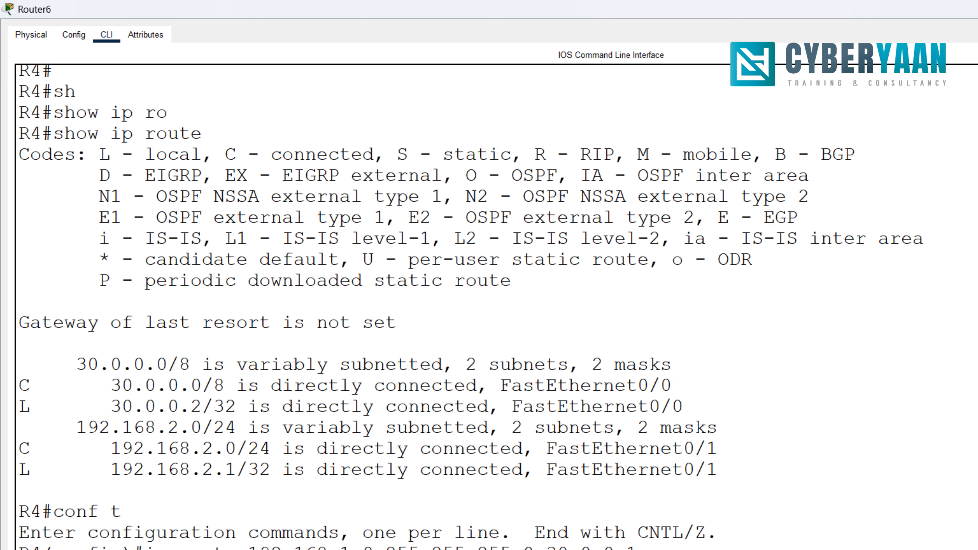
pyautogui.hotkey('ctrl', 'z')
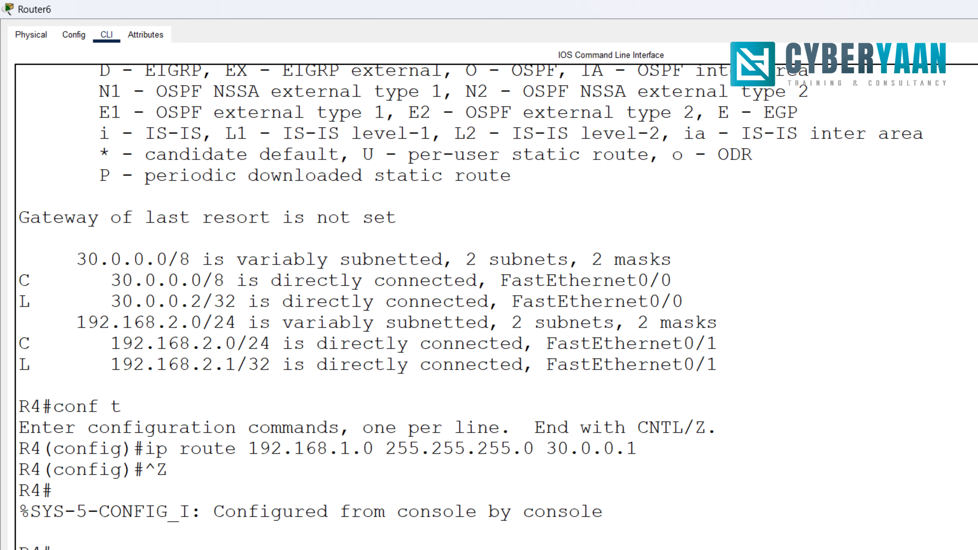
# Run show ip route on R4 and highlight the static route entry for 192.168.1.0/24.
pyautogui.press('Return')
pyautogui.write('sh')
pyautogui.press('Tab')
pyautogui.write('i')
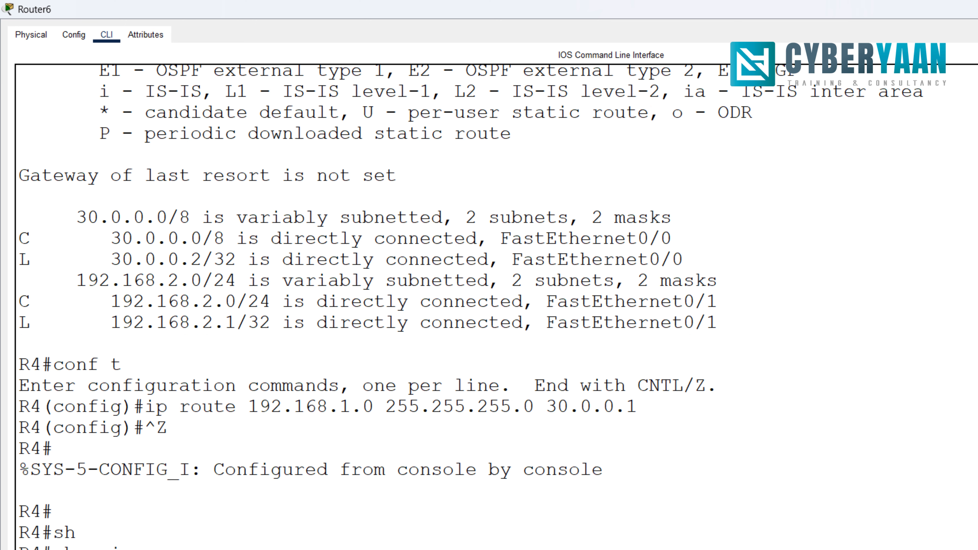
pyautogui.write('p ro')
pyautogui.press('Tab')
pyautogui.press('Return')
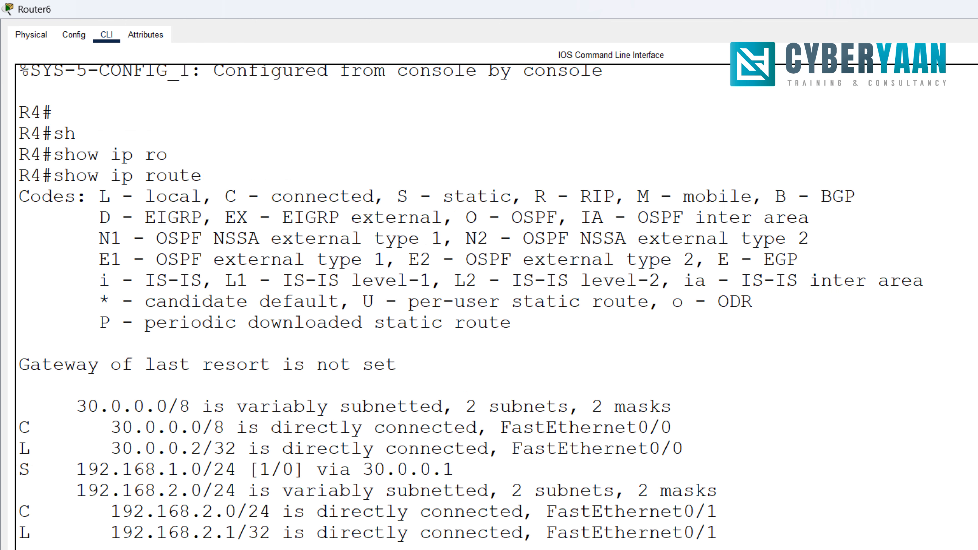
pyautogui.moveTo(76, 469); pyautogui.dragTo(454, 469)
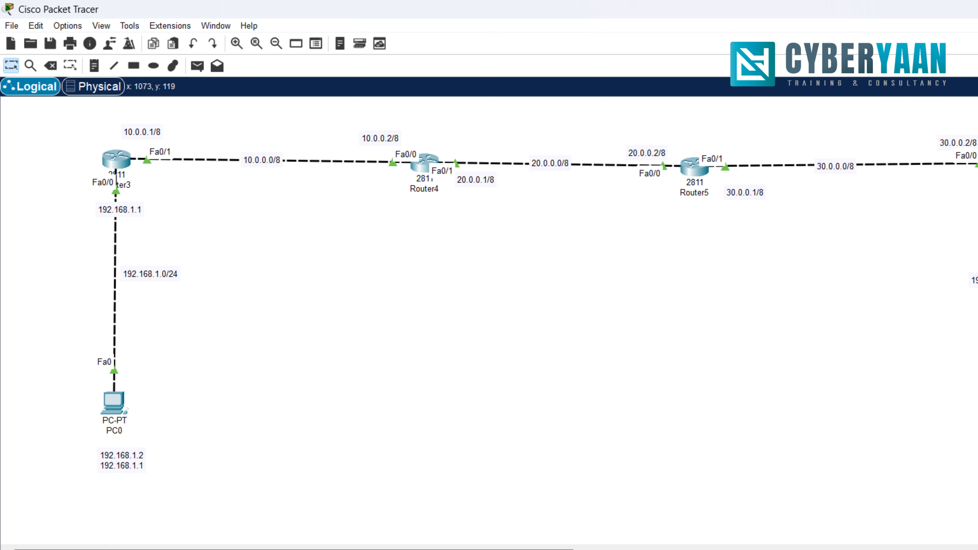
# Open the R3 command line, add a static route to 192.168.1.0 with mask 255.255.255.0 via 20.0.0.1, and leave configuration mode.
pyautogui.click(693, 168)
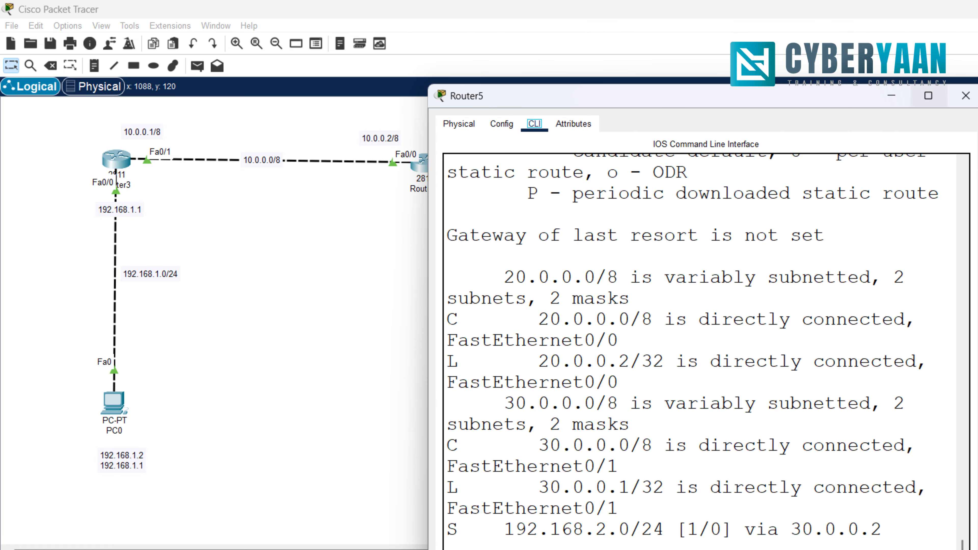
pyautogui.click(928, 96)
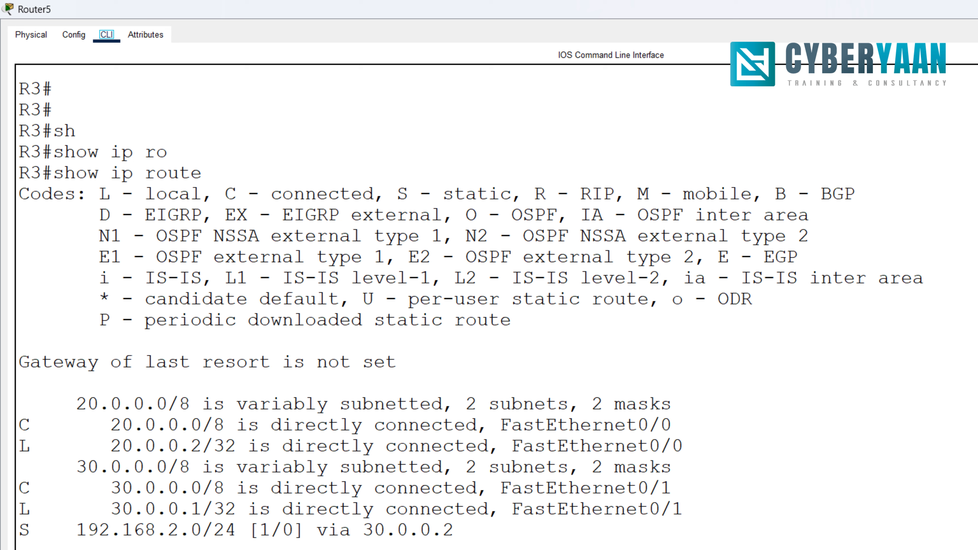
pyautogui.click(19, 544)
pyautogui.write('conf t')
pyautogui.press('Return')
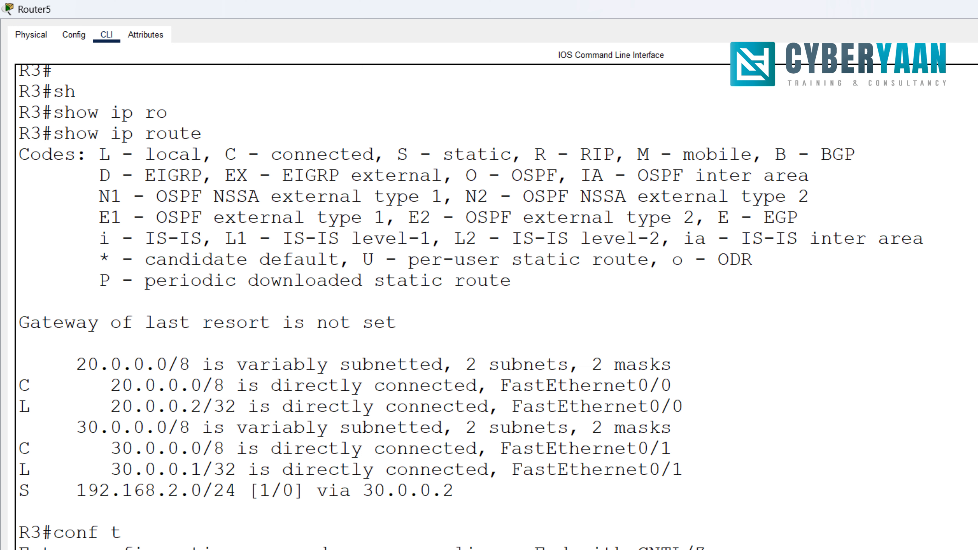
pyautogui.scroll(-1, 470, 307)
pyautogui.scroll(-5, 470, 307)
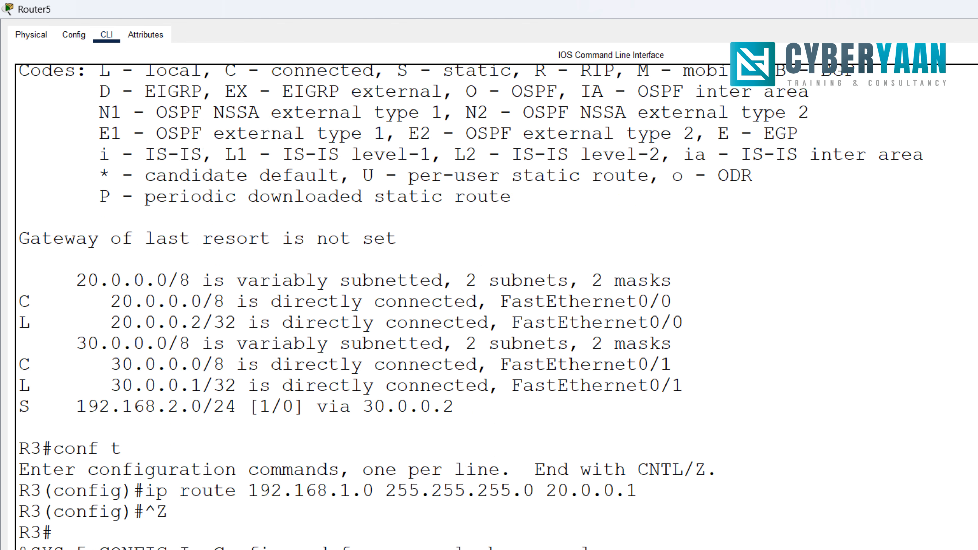
# Check R3's static routes with show ip route and return to the network topology.
pyautogui.scroll(-1, 470, 308)
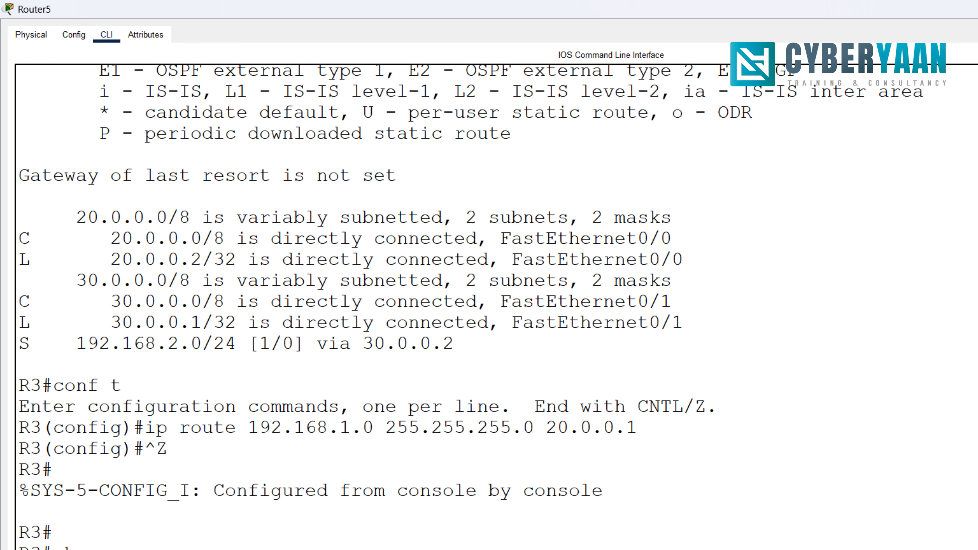
pyautogui.scroll(-20, 470, 307)
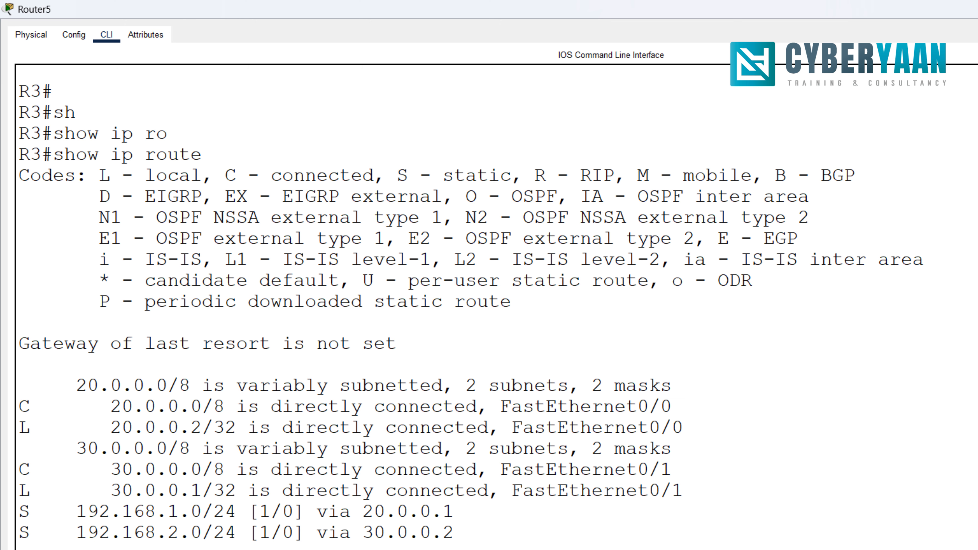
pyautogui.hotkey('alt', 'Tab')
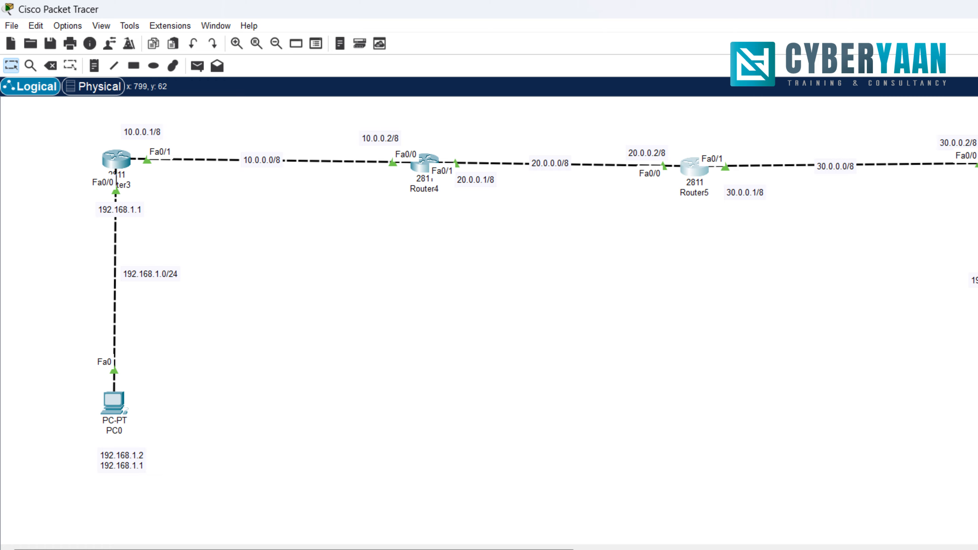
# Open the R2 command line, add a static route to 192.168.1.0 with mask 255.255.255.0 via 10.0.0.1, and leave configuration mode.
pyautogui.click(424, 163)
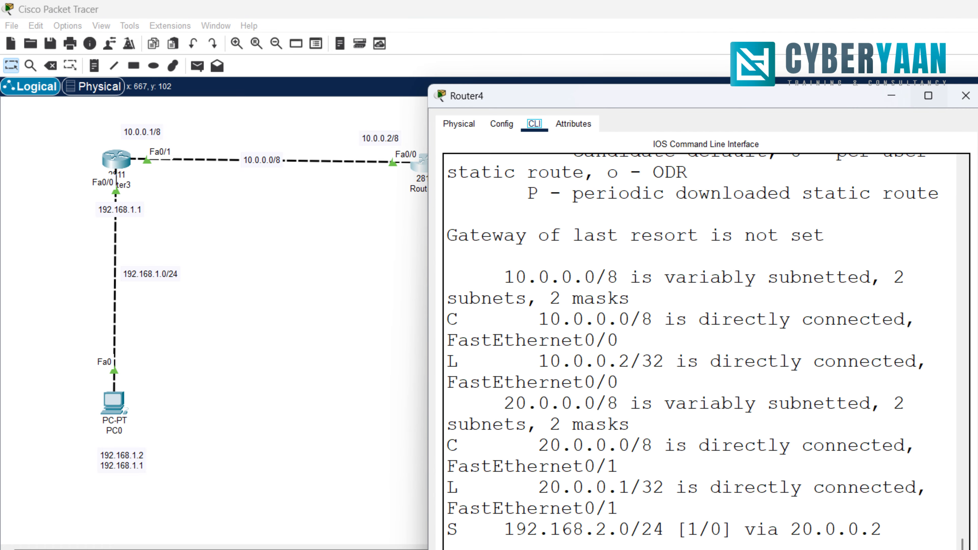
pyautogui.click(928, 96)
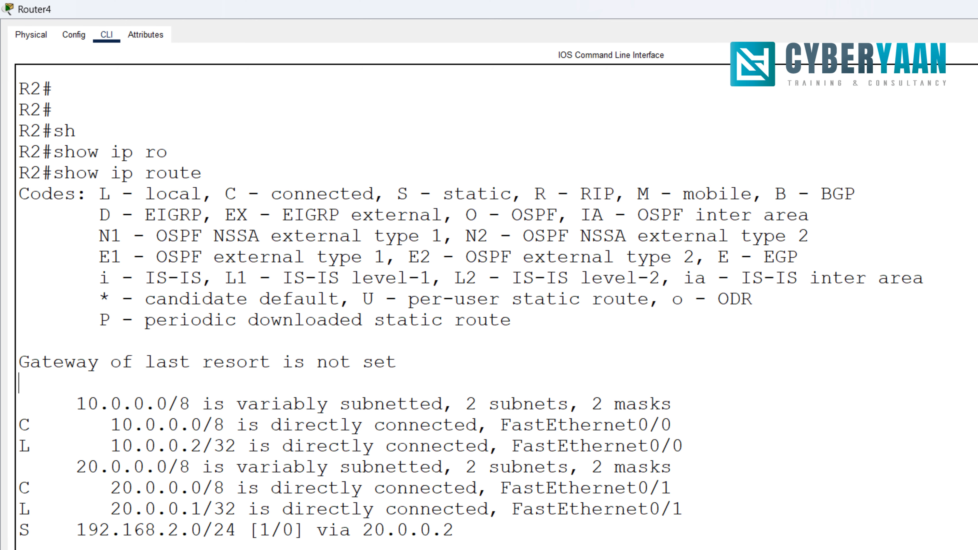
pyautogui.write('conf t')
pyautogui.press('Return')
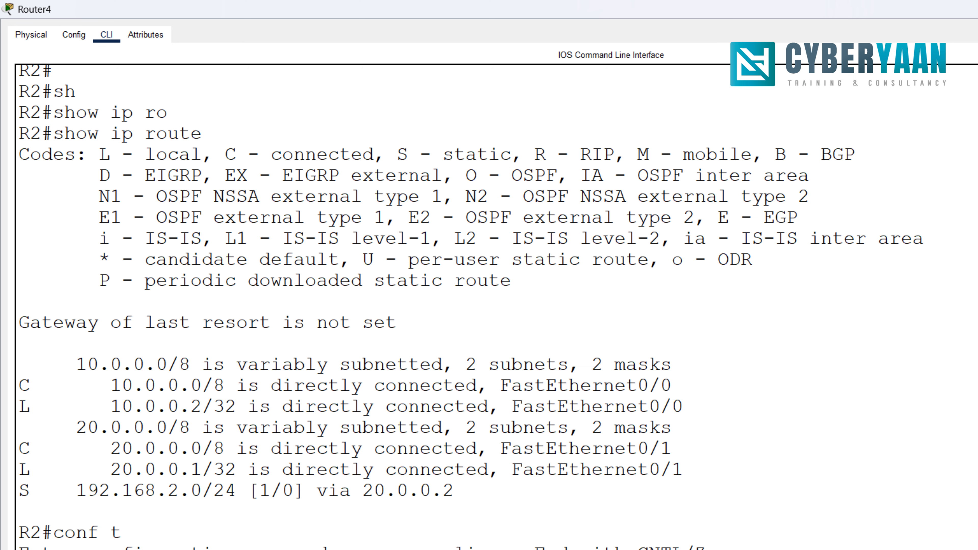
pyautogui.press('Return')
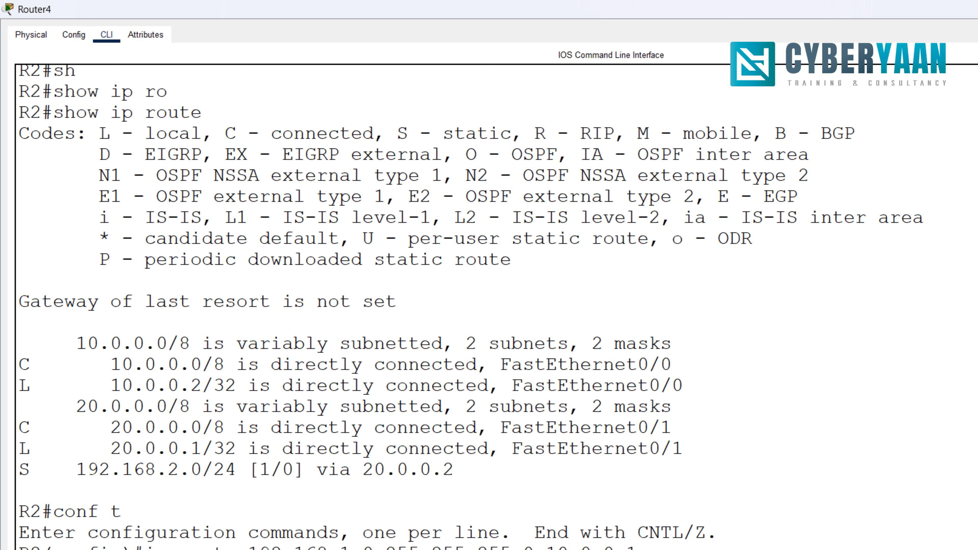
pyautogui.hotkey('ctrl', 'z')
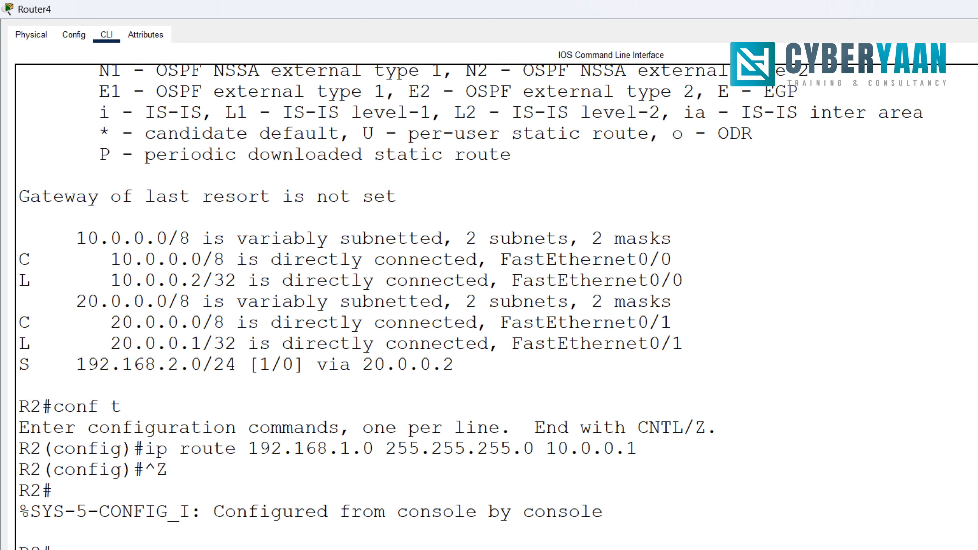
# Run show ip route on R2 and highlight its static route entries.
pyautogui.press('Return')
pyautogui.write('sh')
pyautogui.press('Tab')
pyautogui.write('i')
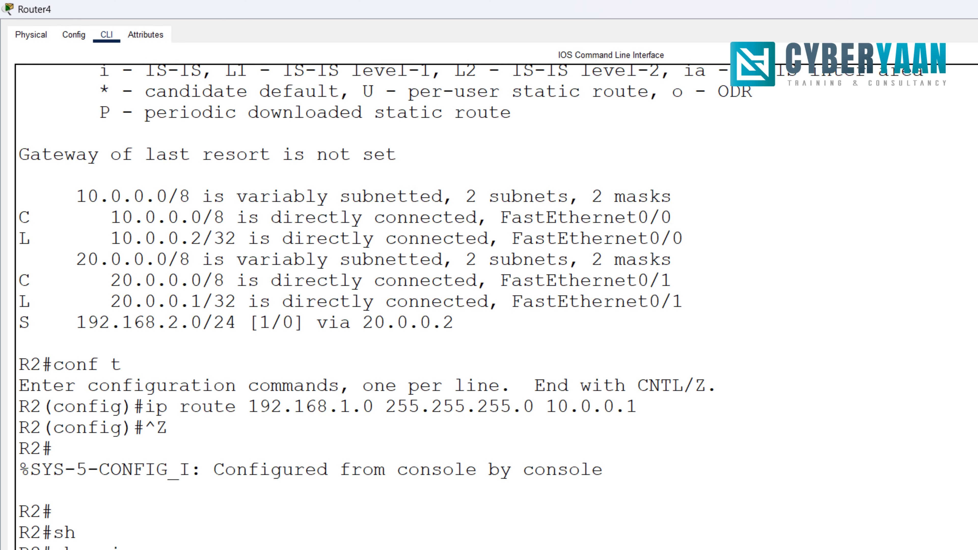
pyautogui.write('p ro')
pyautogui.press('Tab')
pyautogui.press('Return')
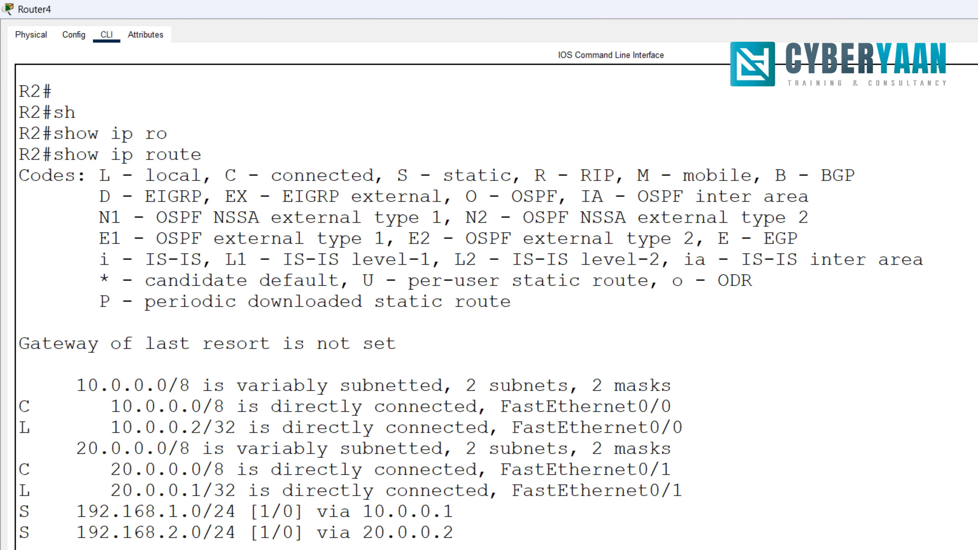
pyautogui.moveTo(30, 511); pyautogui.dragTo(224, 533)
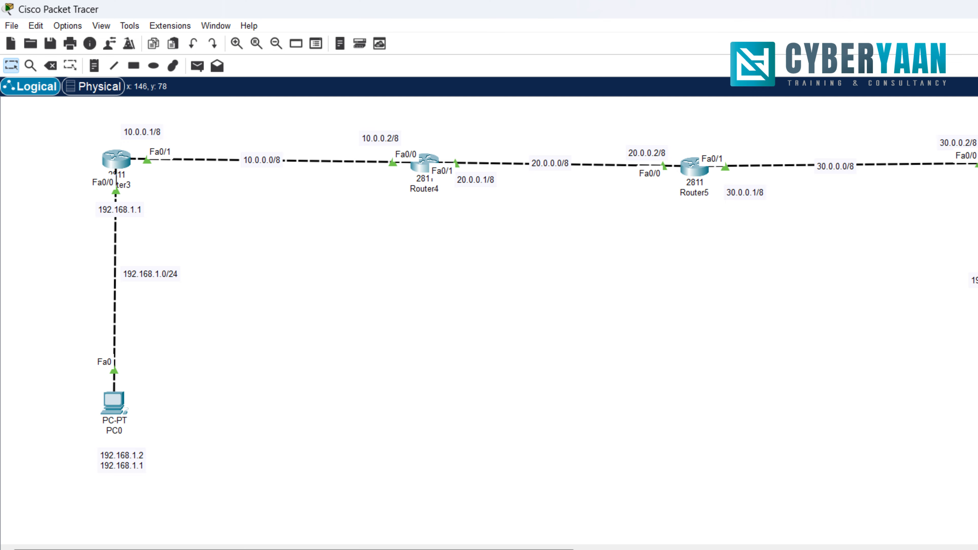
# Open the R1 command line in a maximized window to review its routing table.
pyautogui.click(116, 159)
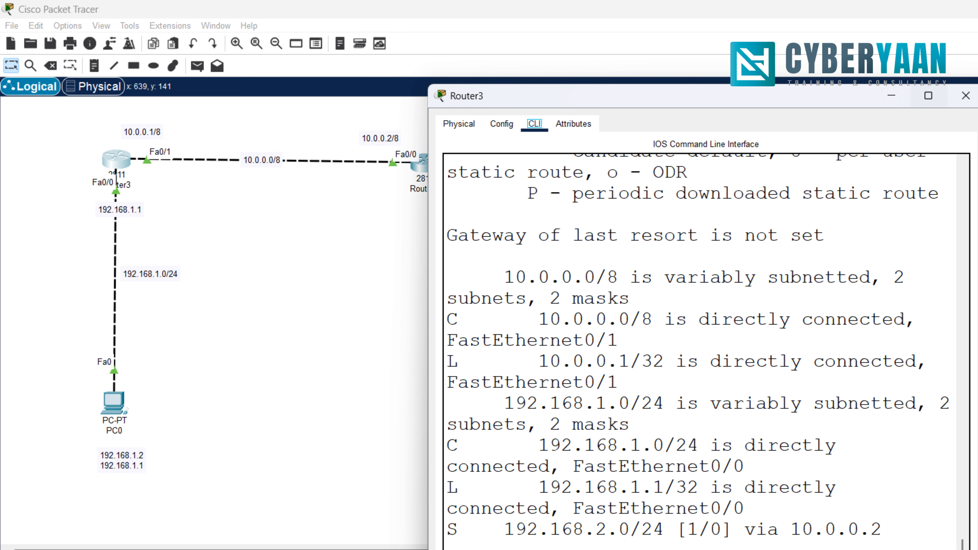
pyautogui.click(927, 96)
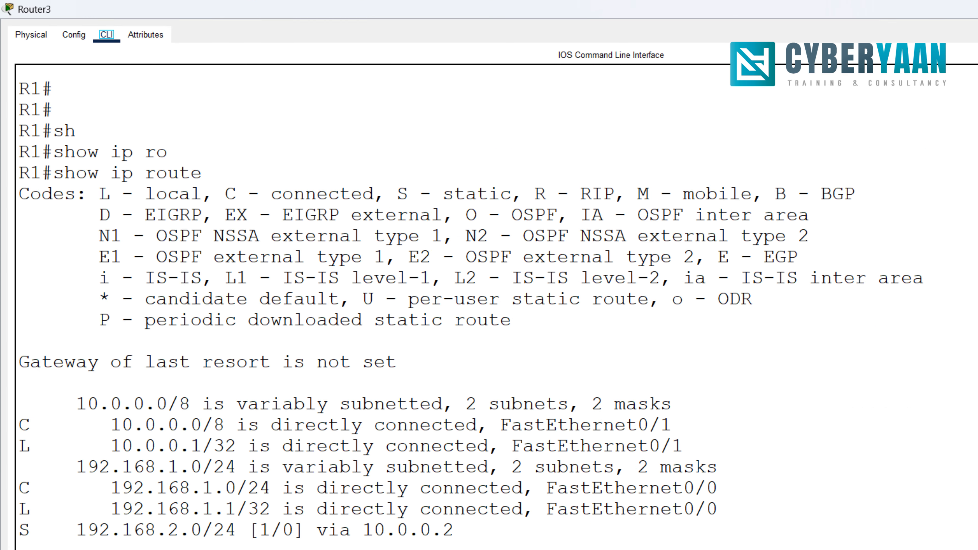
# Highlight the directly connected 192.168.1.0/24 network in R1's routing table.
pyautogui.moveTo(111, 488); pyautogui.dragTo(259, 487)
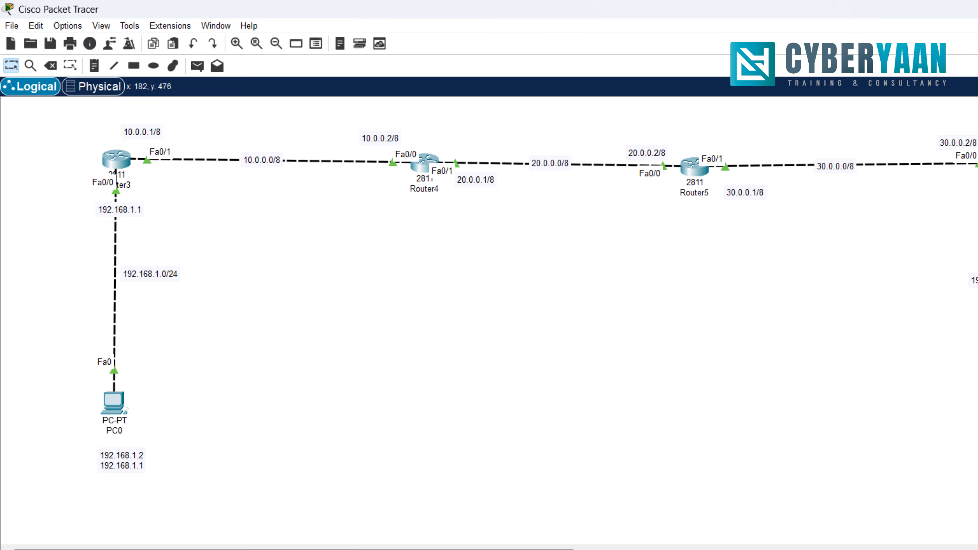
# Open PC0's Command Prompt and ping 192.168.2.2, then repeat the same ping to test connectivity to PC1.
pyautogui.click(114, 402)
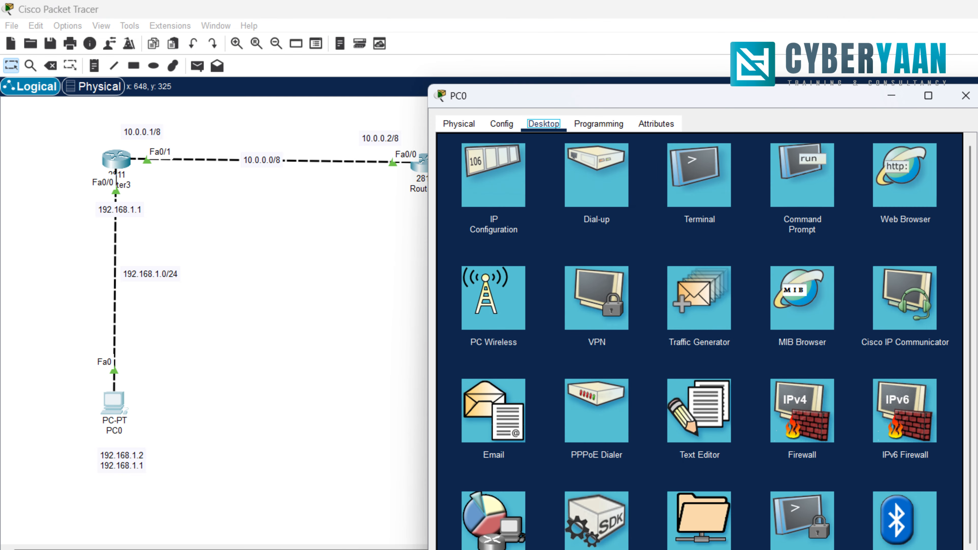
pyautogui.click(801, 175)
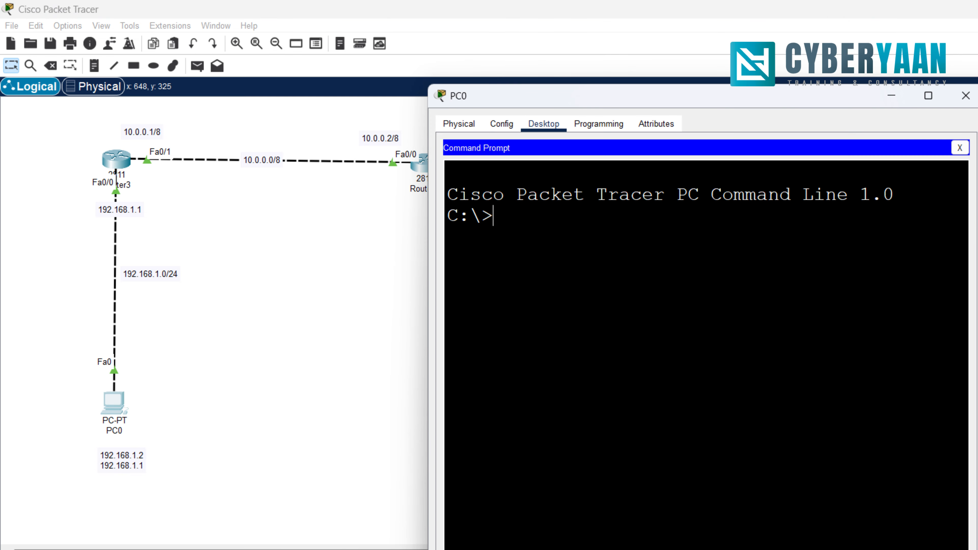
pyautogui.write('ping 192.168')
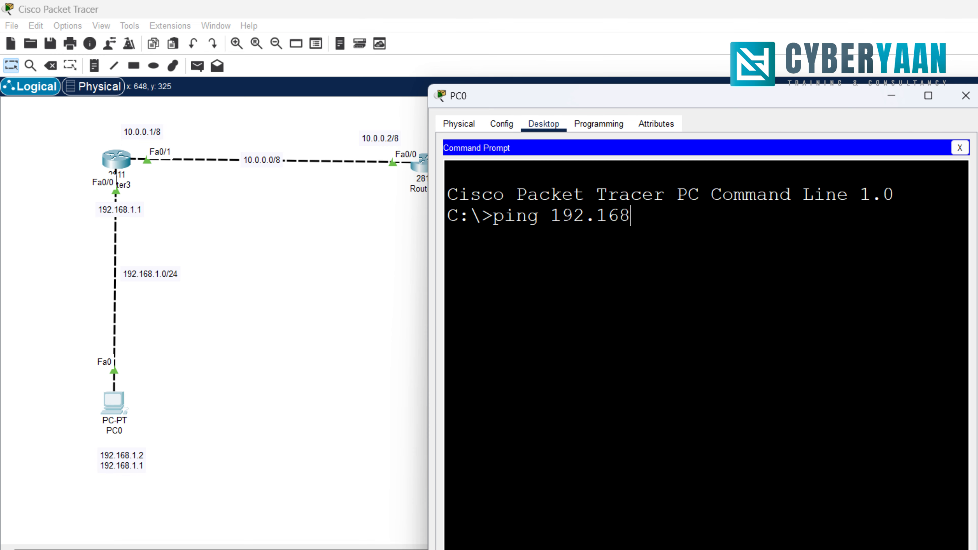
pyautogui.write('.2.2')
pyautogui.press('Return')
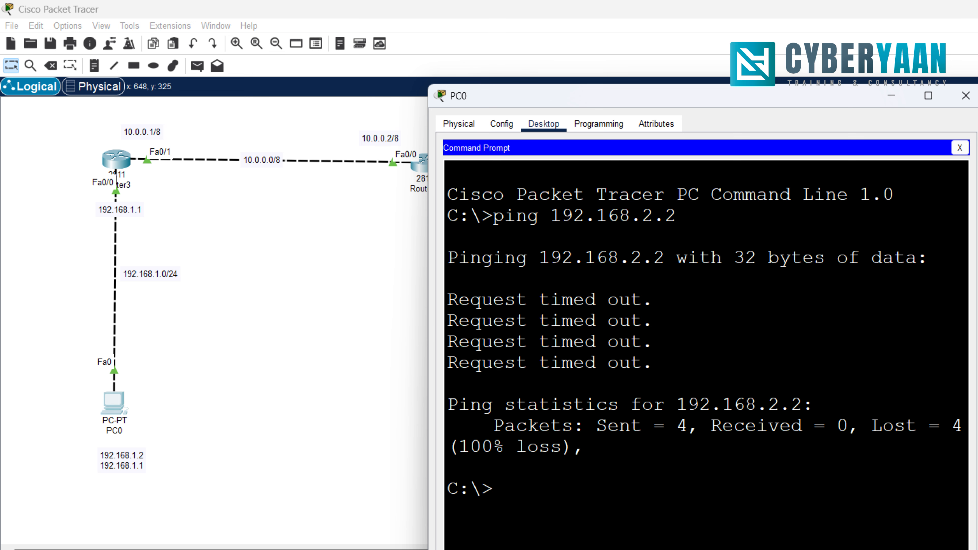
pyautogui.press('Up')
pyautogui.press('Return')
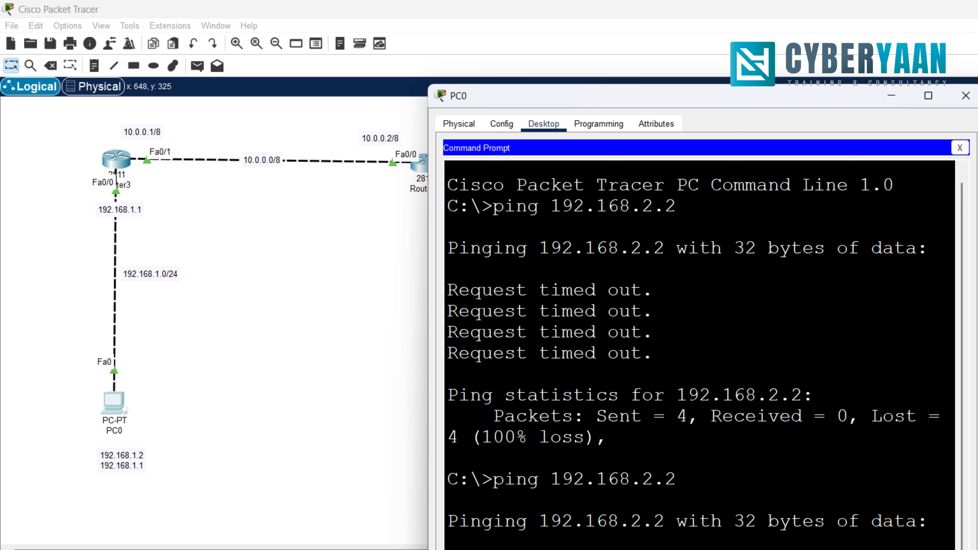